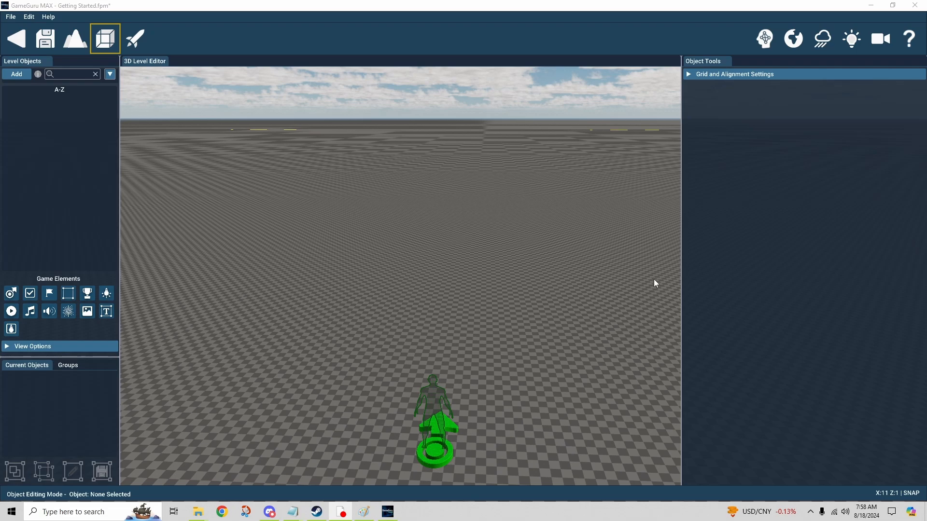
{"action": "middle_click_drag", "start_coordinate": [488, 318], "coordinate": [508, 306]}
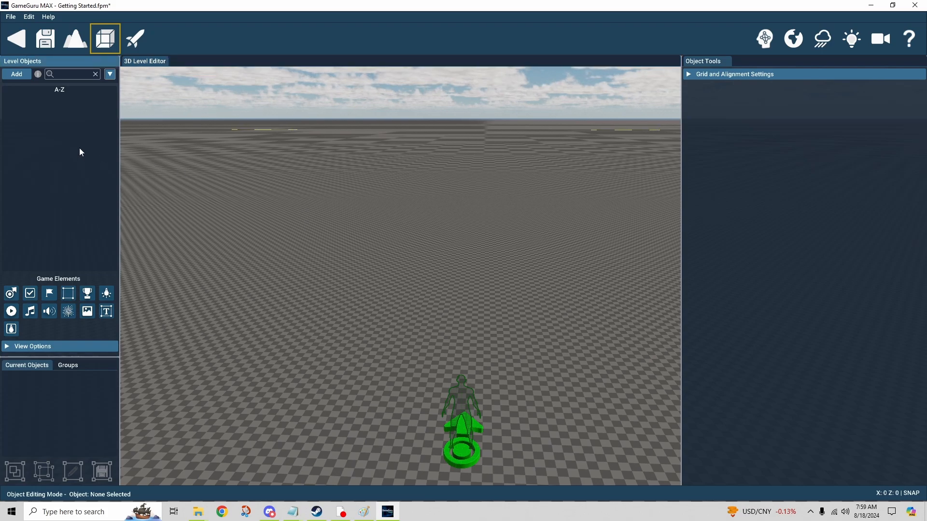
{"action": "mouse_move", "coordinate": [283, 223]}
{"action": "right_mouse_down"}
{"action": "mouse_move", "coordinate": [367, 232]}
{"action": "mouse_move", "coordinate": [338, 208]}
{"action": "mouse_move", "coordinate": [251, 206]}
{"action": "mouse_move", "coordinate": [278, 219]}
{"action": "right_mouse_up"}
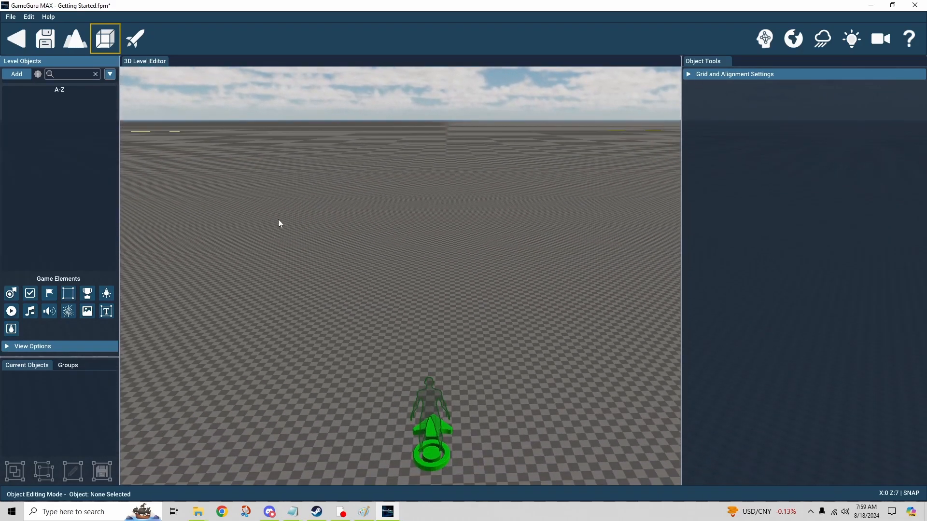
- Open the object library and look through the objects of the Basement Collection
{"action": "left_click", "coordinate": [14, 78]}
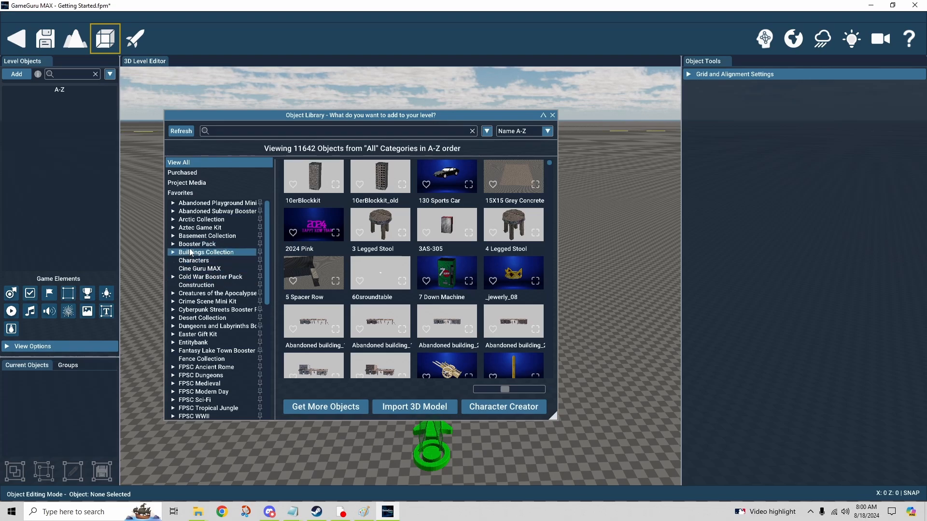
{"action": "left_click", "coordinate": [199, 237]}
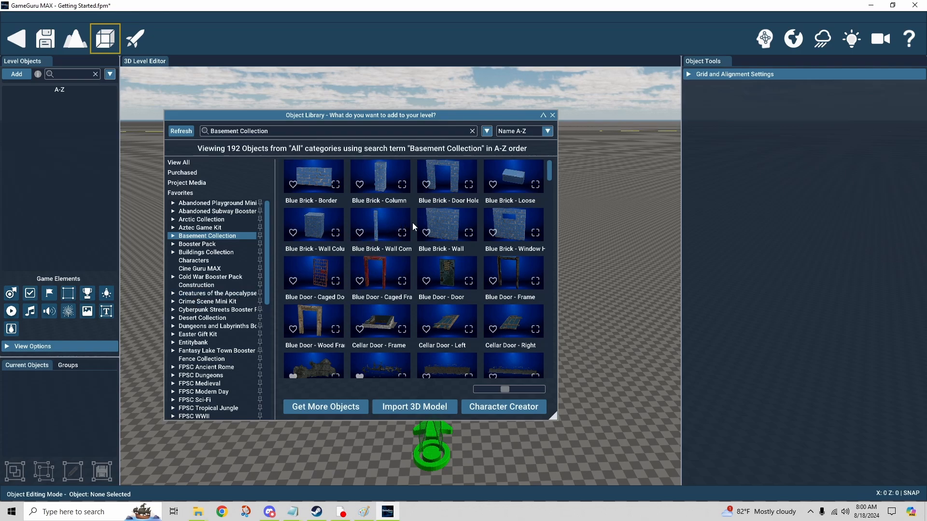
{"action": "scroll", "coordinate": [412, 223], "scroll_direction": "down", "scroll_amount": 4}
{"action": "scroll", "coordinate": [412, 222], "scroll_direction": "down", "scroll_amount": 1}
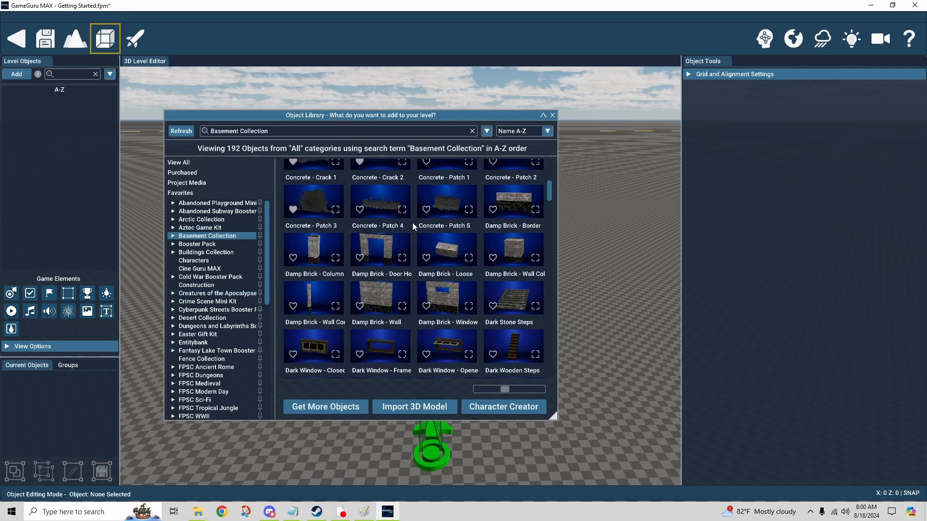
{"action": "scroll", "coordinate": [412, 222], "scroll_direction": "down", "scroll_amount": 1}
{"action": "scroll", "coordinate": [412, 222], "scroll_direction": "down", "scroll_amount": 2}
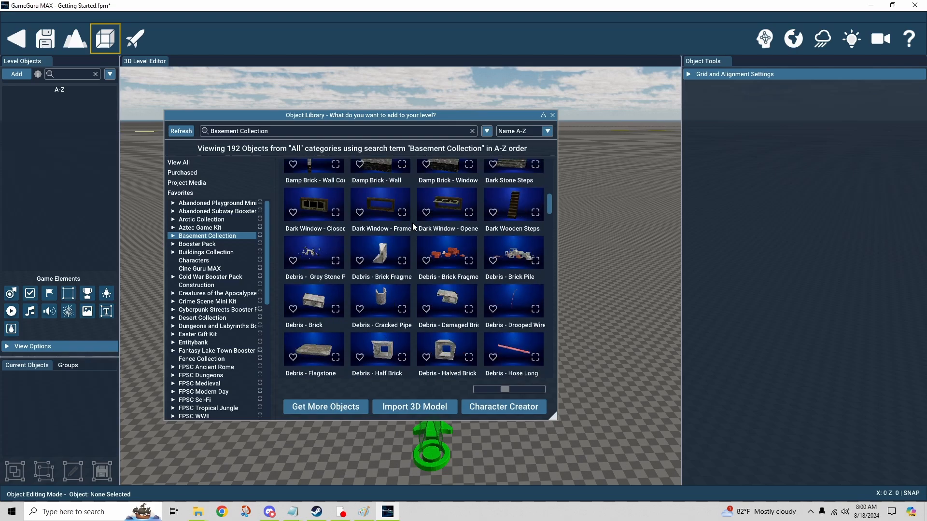
{"action": "scroll", "coordinate": [413, 222], "scroll_direction": "up", "scroll_amount": 4}
{"action": "scroll", "coordinate": [413, 222], "scroll_direction": "up", "scroll_amount": 3}
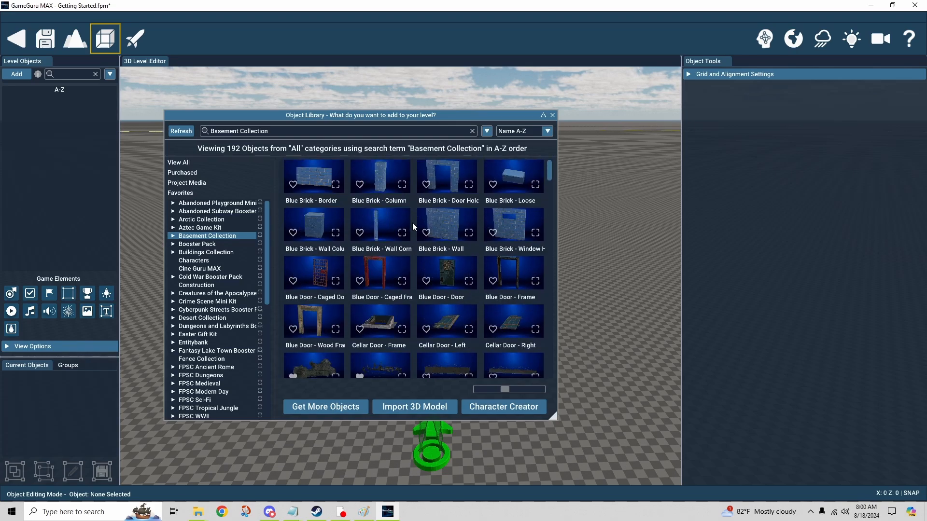
{"action": "scroll", "coordinate": [413, 227], "scroll_direction": "down", "scroll_amount": 2}
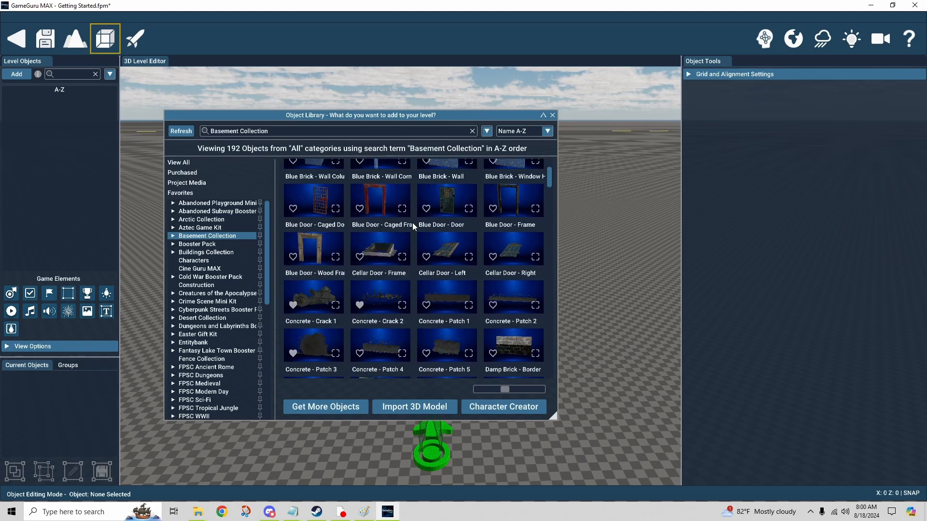
- Place a Smooth Concrete Floor tile from the Basement Collection's Floor category beside the player start marker
{"action": "left_click", "coordinate": [172, 237]}
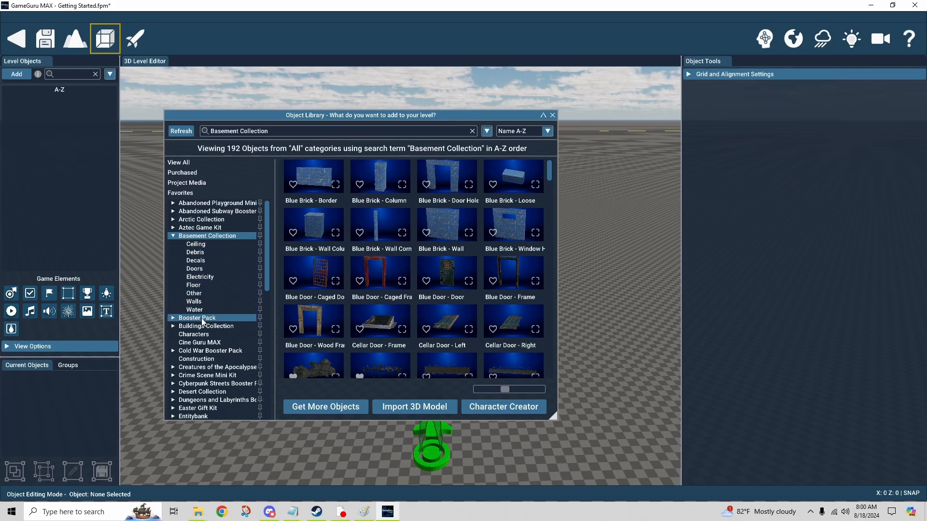
{"action": "left_click", "coordinate": [188, 288]}
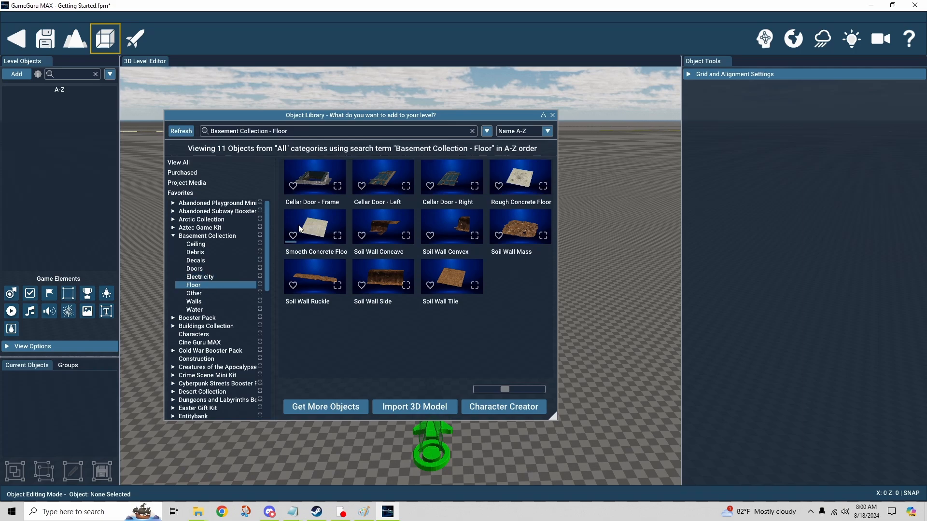
{"action": "left_click_drag", "start_coordinate": [315, 227], "coordinate": [386, 372]}
{"action": "left_click", "coordinate": [380, 375]}
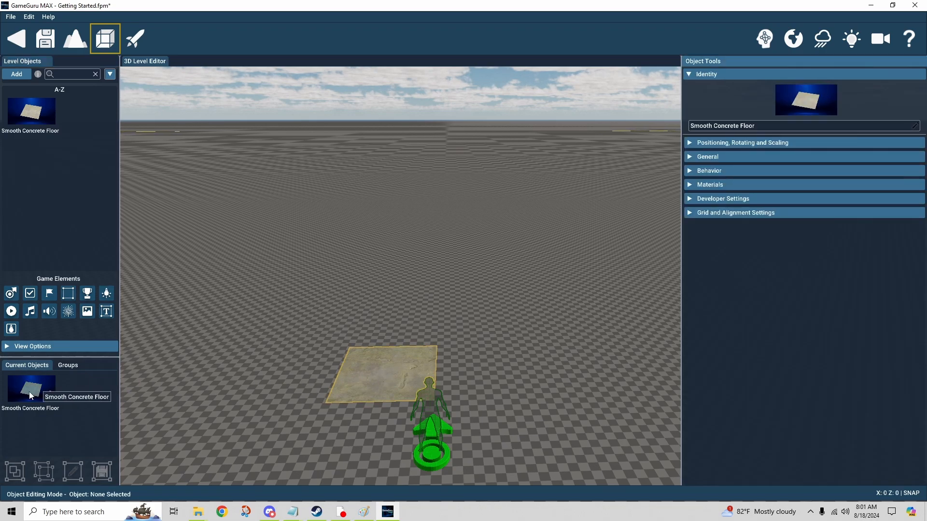
- Extend the floor to a three-by-three grid of Smooth Concrete Floor tiles and delete the surplus tile beside it
{"action": "left_click_drag", "start_coordinate": [29, 392], "coordinate": [483, 373]}
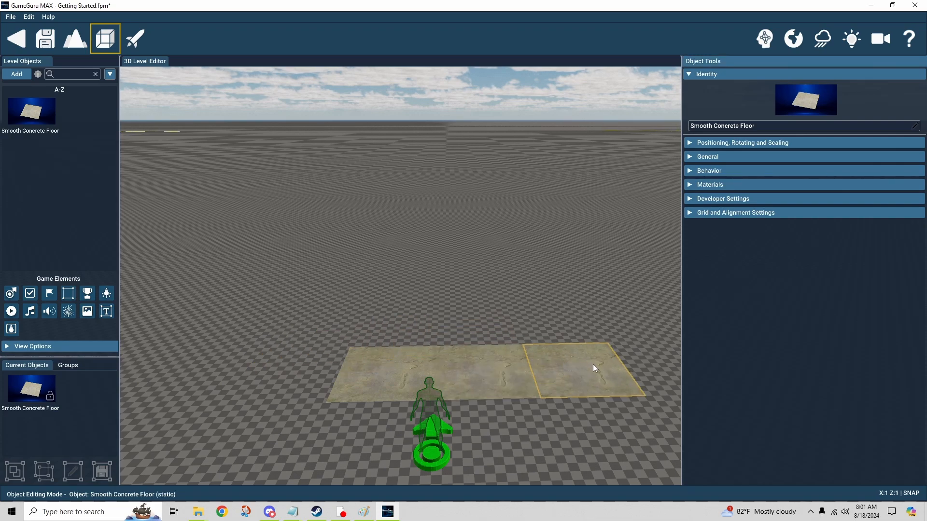
{"action": "left_click", "coordinate": [593, 365]}
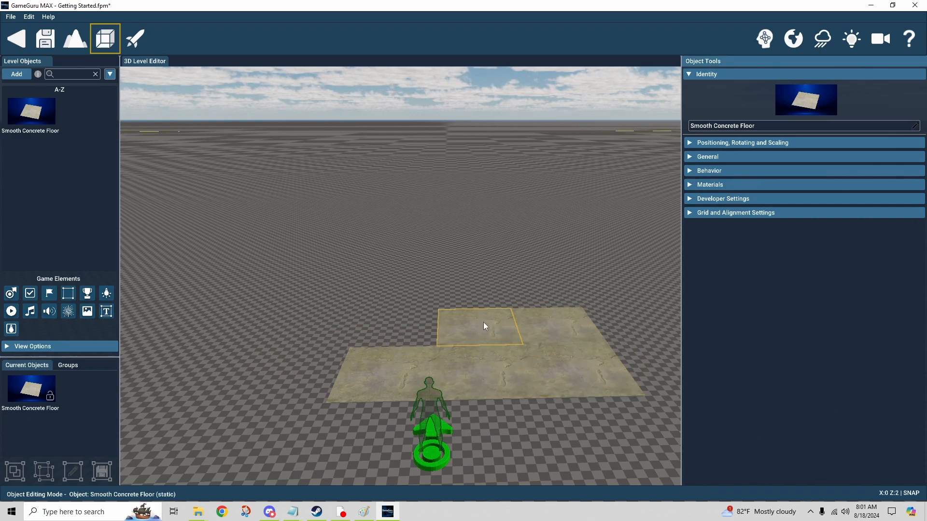
{"action": "left_click", "coordinate": [483, 323]}
{"action": "left_click", "coordinate": [405, 328]}
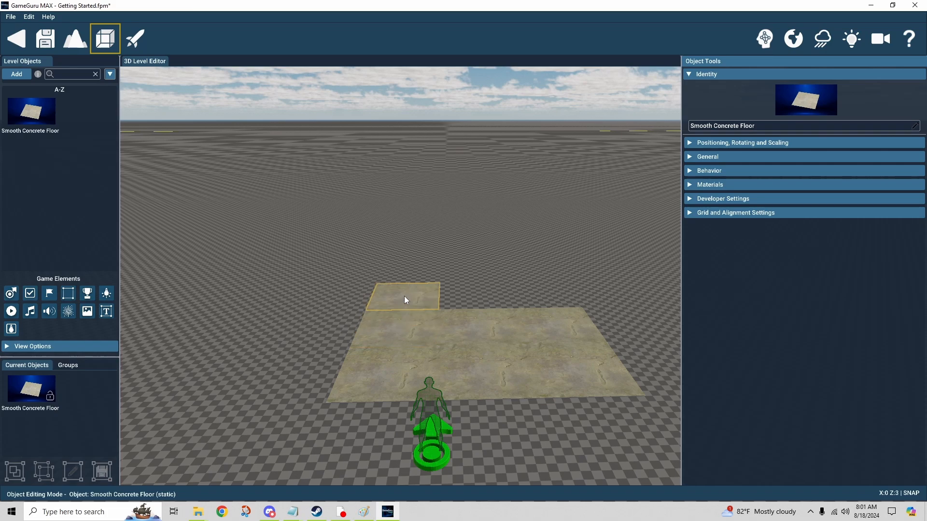
{"action": "left_click", "coordinate": [404, 297]}
{"action": "left_click", "coordinate": [470, 292]}
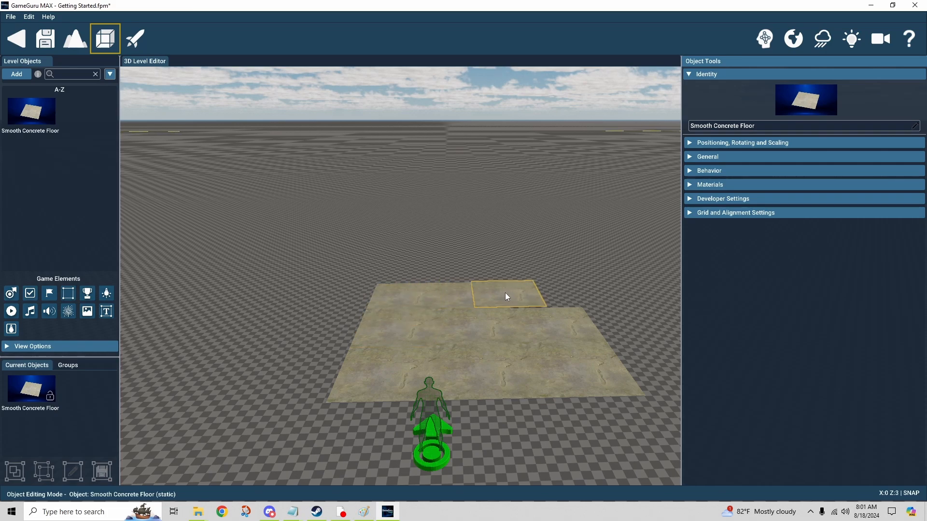
{"action": "left_click", "coordinate": [531, 291]}
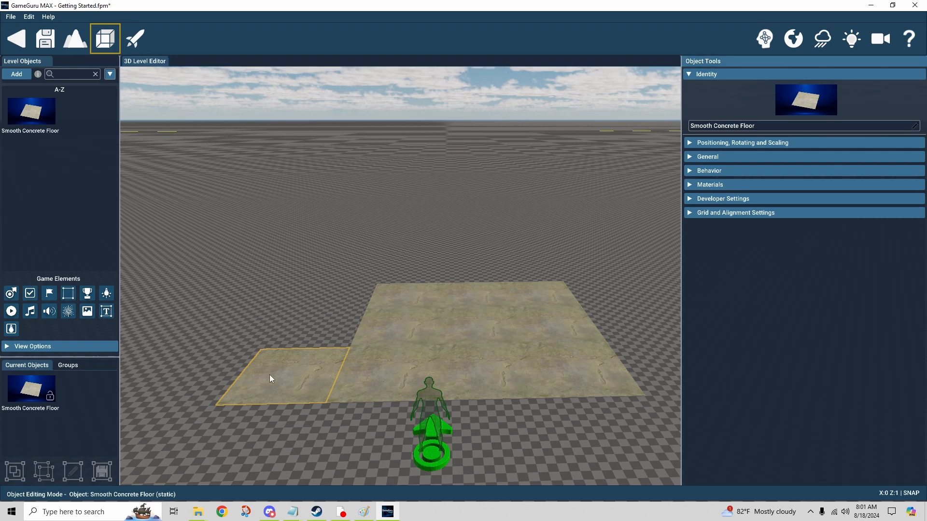
{"action": "left_click", "coordinate": [273, 375]}
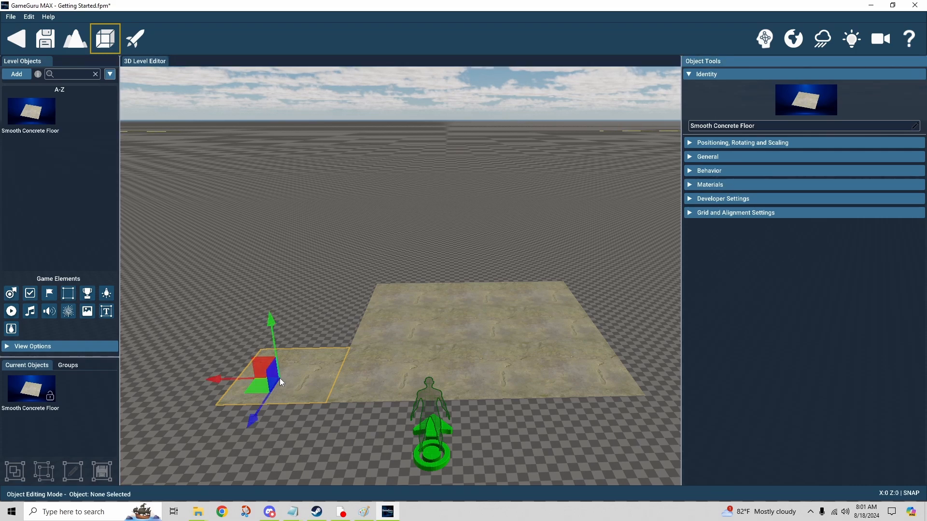
{"action": "key", "text": "Delete"}
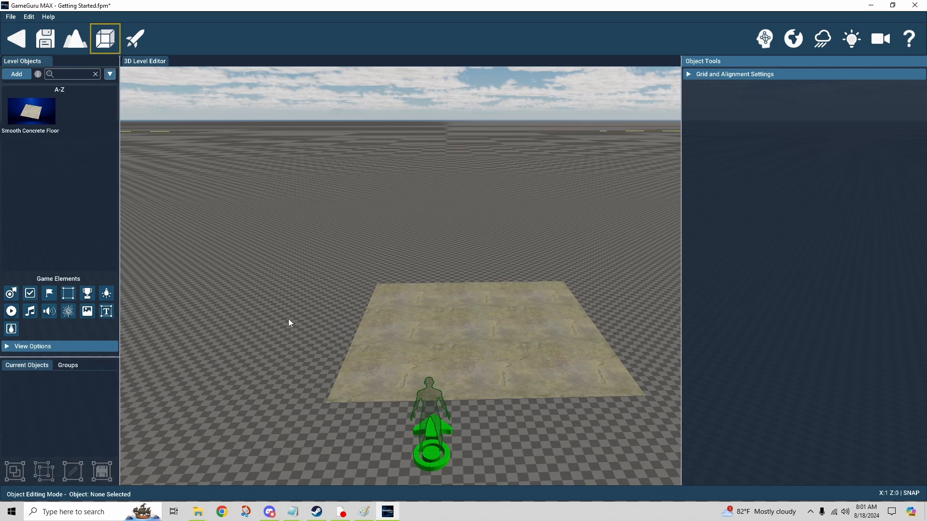
- Place three Damp Brick - Wall panels from the Basement Collection side by side along the floor's far edge
{"action": "left_click", "coordinate": [24, 76]}
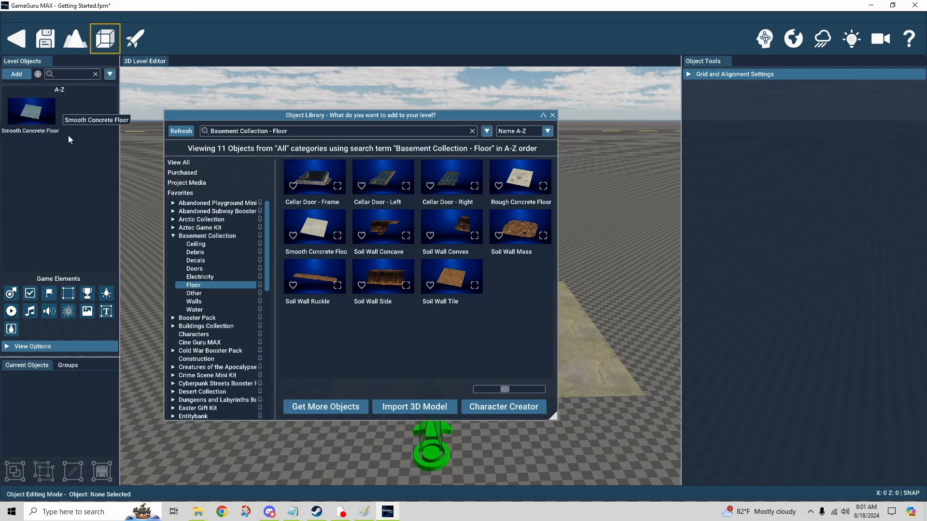
{"action": "left_click", "coordinate": [195, 302]}
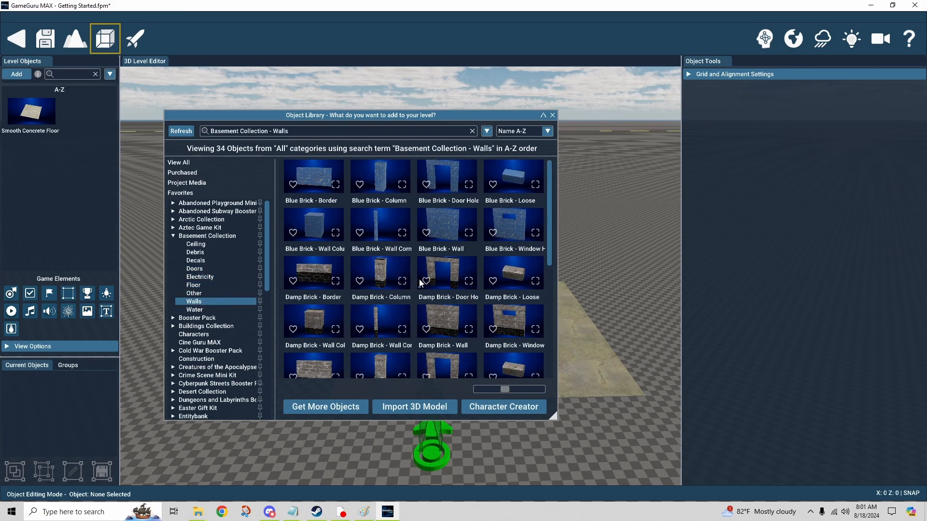
{"action": "left_click", "coordinate": [439, 318]}
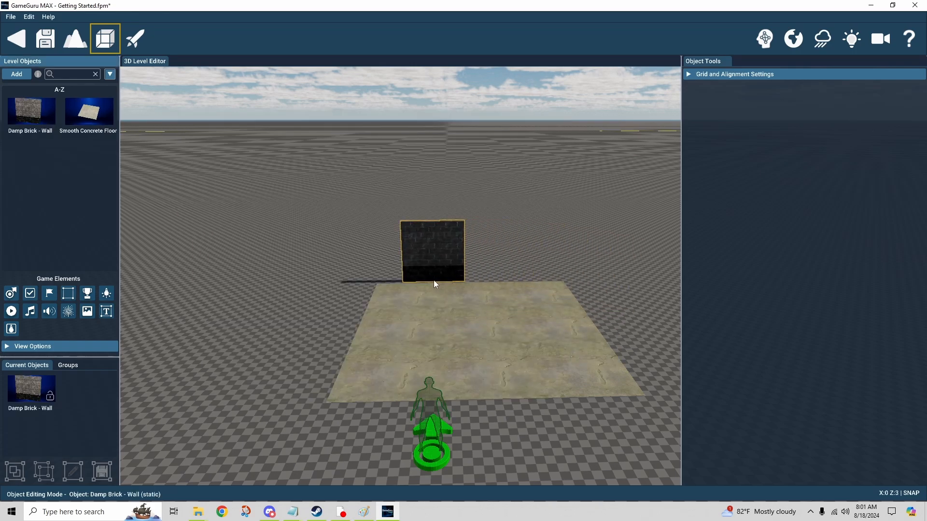
{"action": "left_click", "coordinate": [408, 286]}
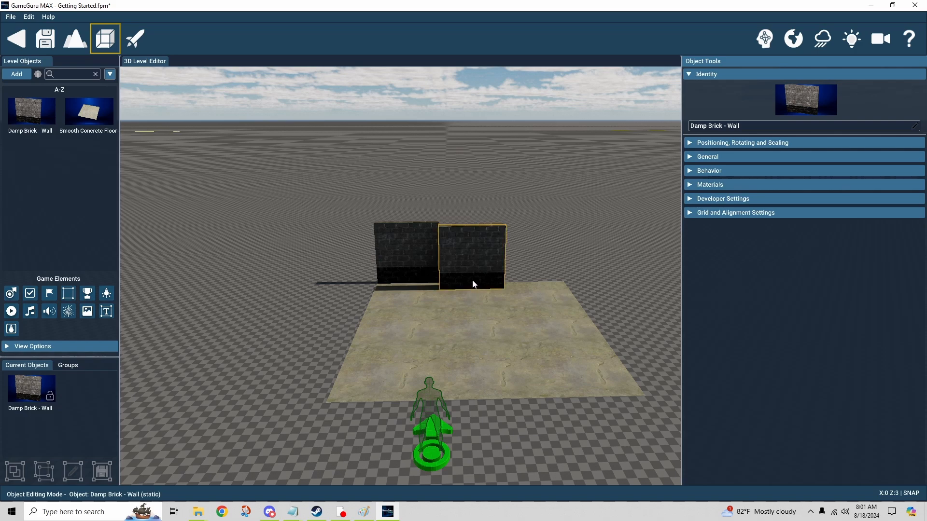
{"action": "left_click", "coordinate": [499, 276]}
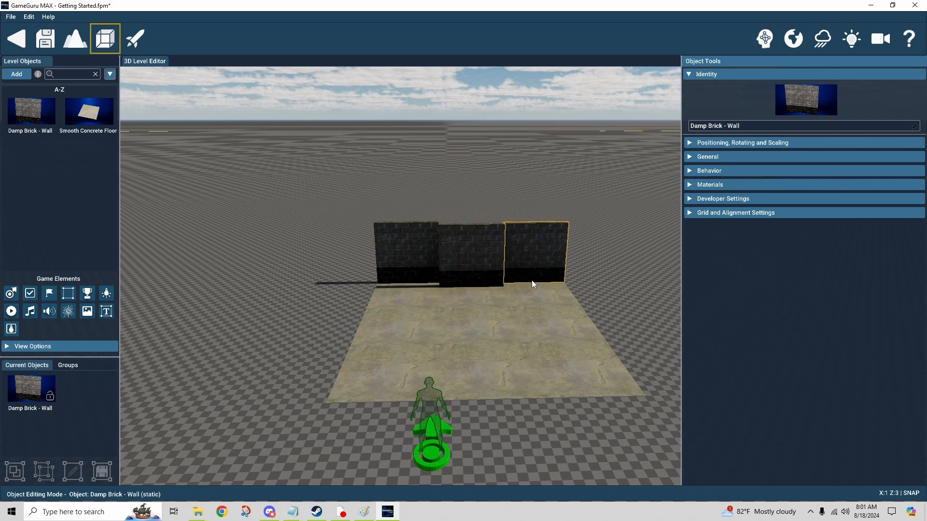
{"action": "left_click", "coordinate": [531, 280]}
- Reposition the middle brick wall panel so that it lines up with the panels on both sides
{"action": "left_click", "coordinate": [471, 270]}
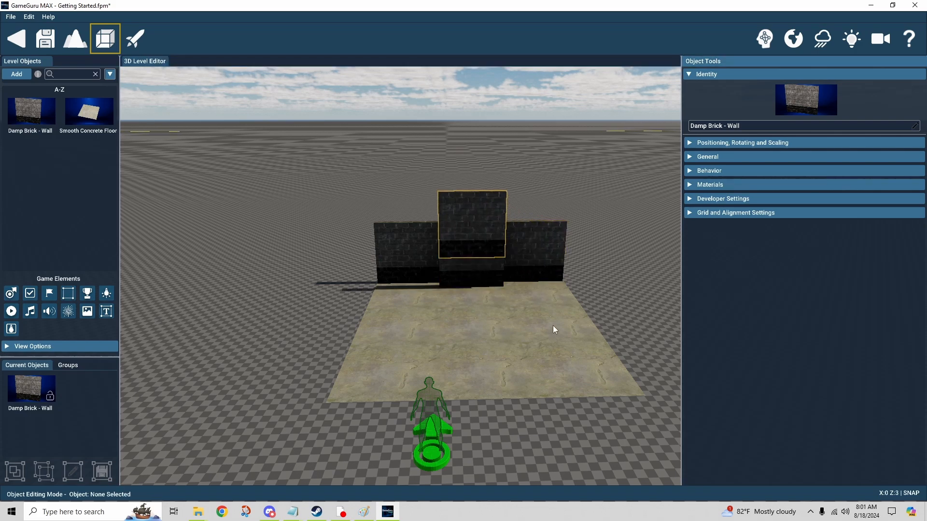
{"action": "left_click", "coordinate": [468, 221]}
{"action": "left_click_drag", "start_coordinate": [468, 222], "coordinate": [474, 259]}
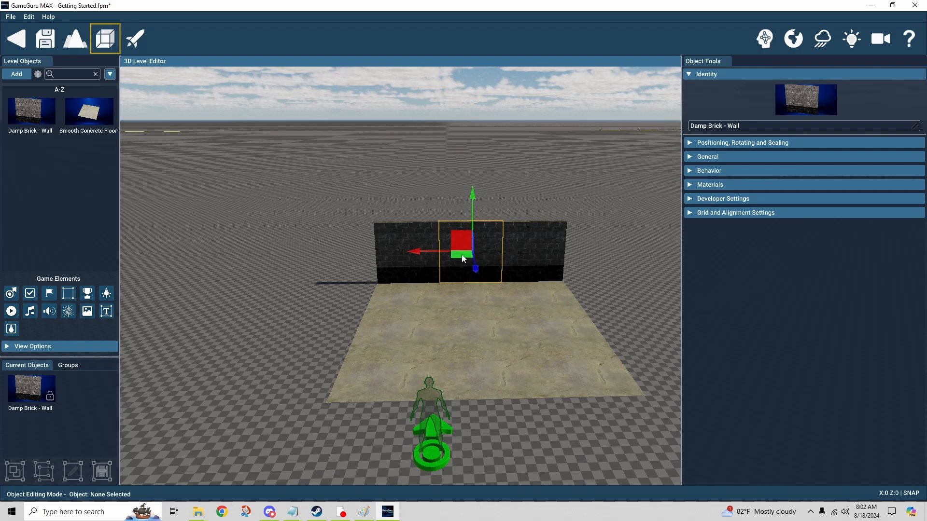
{"action": "left_click", "coordinate": [29, 16]}
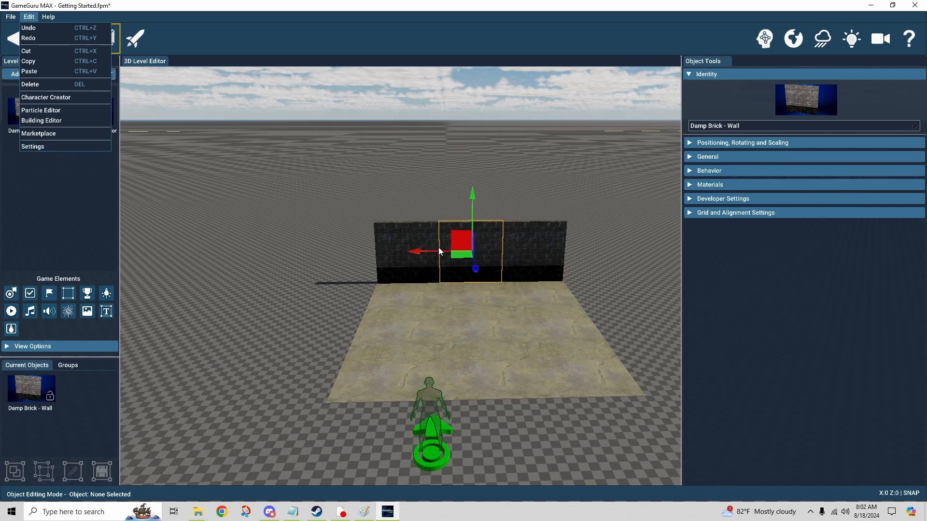
{"action": "left_click", "coordinate": [326, 296]}
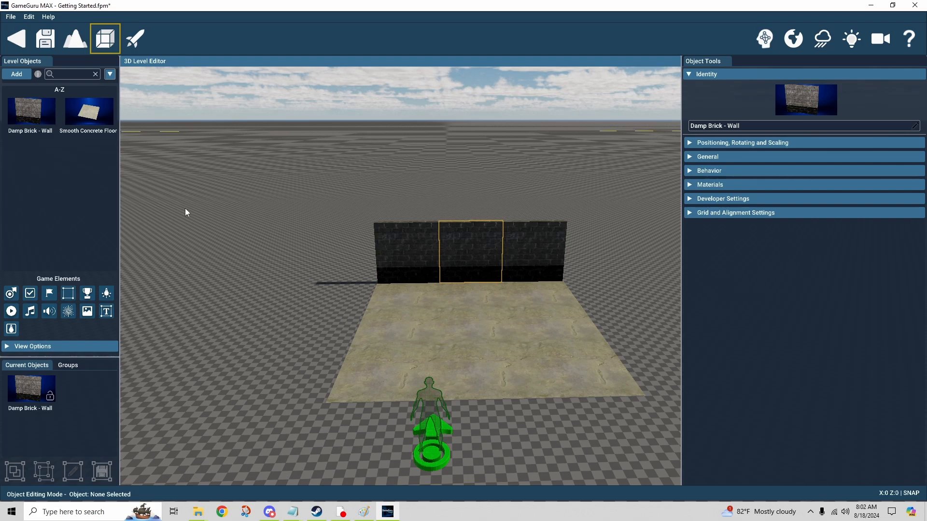
- Mount a Lamp - Caged Light Horizontal from the Basement Collection's Electricity category on the middle wall panel
{"action": "left_click", "coordinate": [25, 73]}
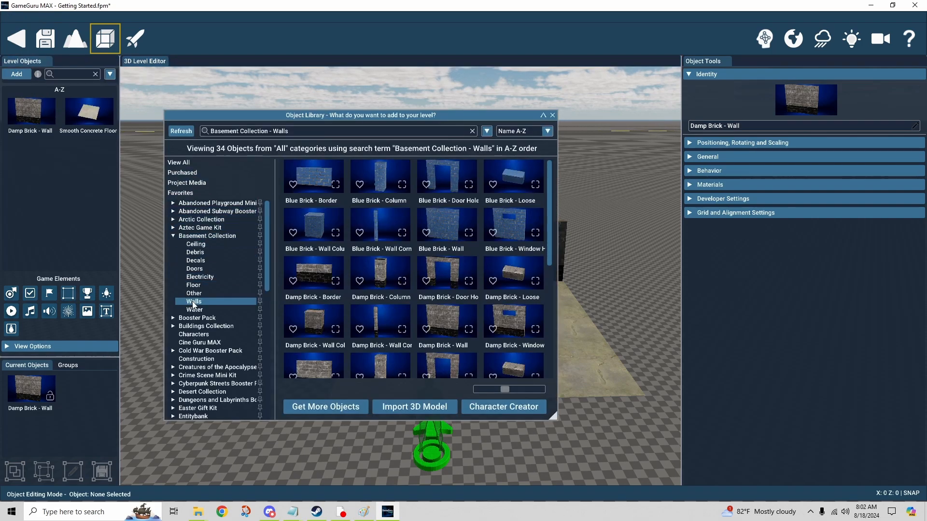
{"action": "left_click", "coordinate": [198, 261]}
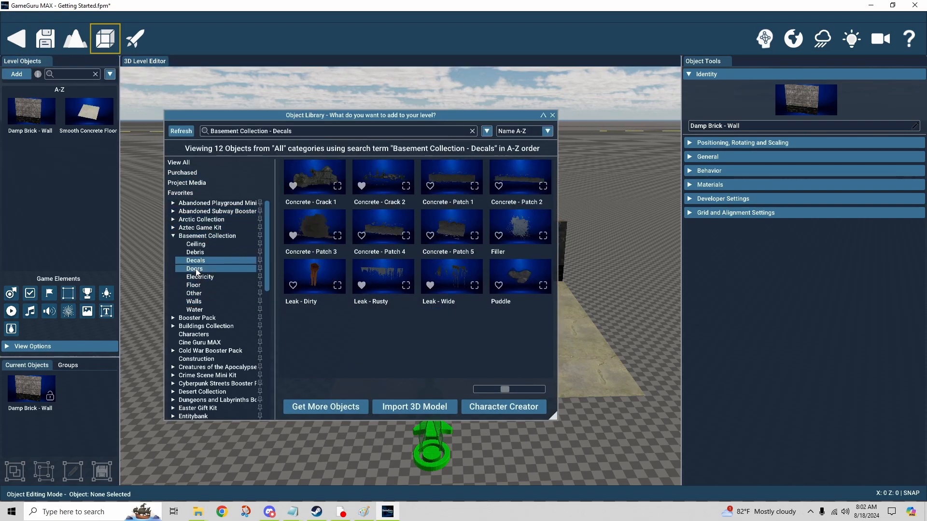
{"action": "left_click", "coordinate": [196, 270]}
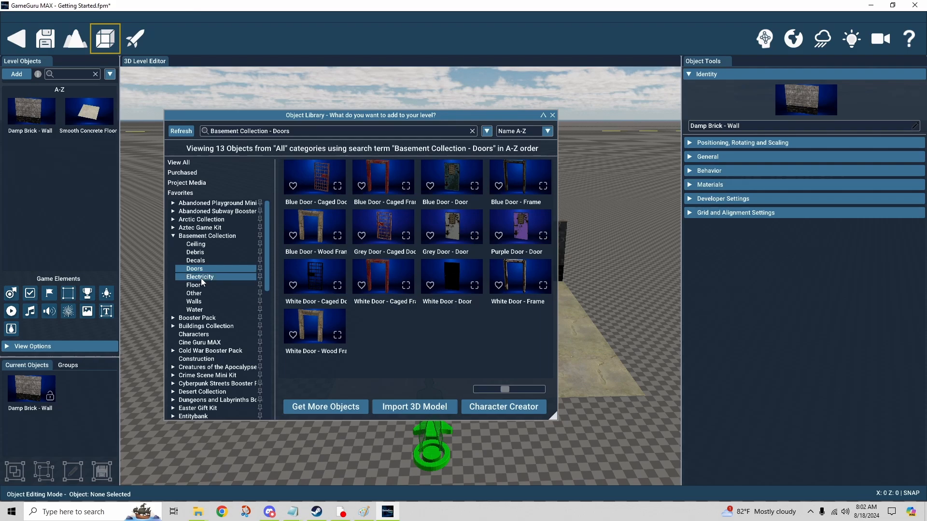
{"action": "left_click", "coordinate": [201, 278]}
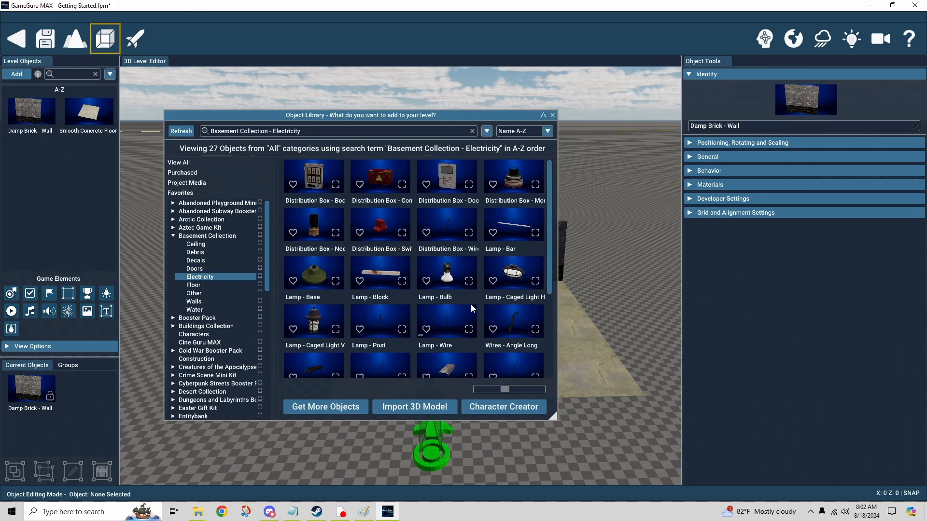
{"action": "scroll", "coordinate": [478, 294], "scroll_direction": "down", "scroll_amount": 3}
{"action": "left_click_drag", "start_coordinate": [524, 216], "coordinate": [560, 261]}
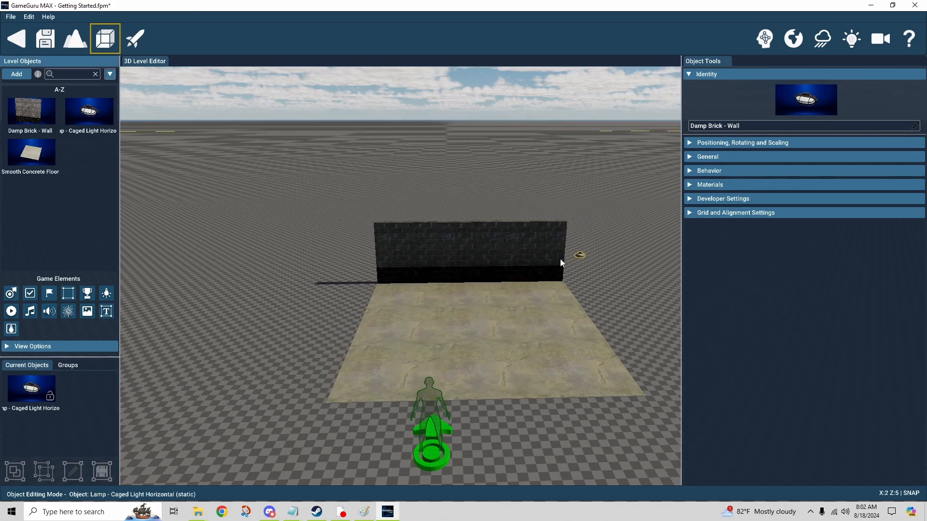
{"action": "left_click", "coordinate": [465, 238]}
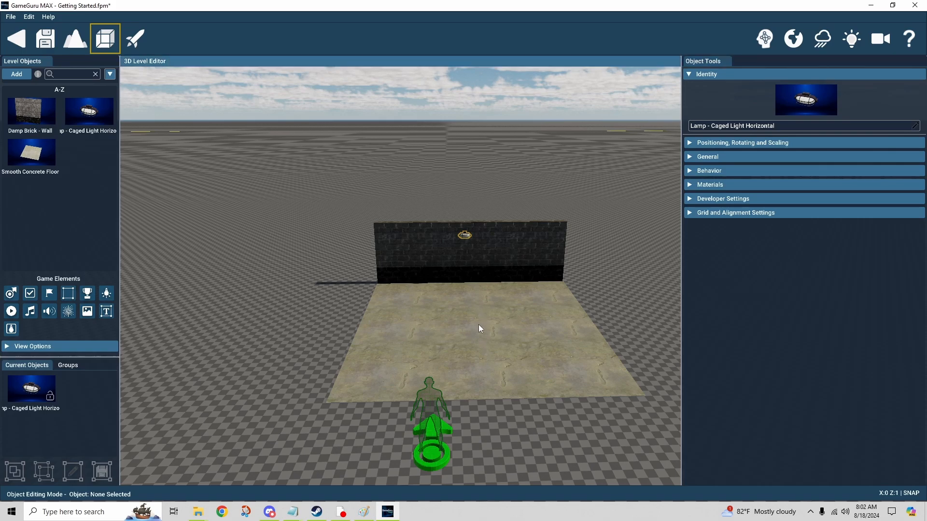
- Select a central floor tile and fly the camera around to examine the floor, brick wall and lamp from different distances and angles
{"action": "left_click", "coordinate": [479, 325]}
{"action": "key", "text": "w"}
{"action": "right_click_drag", "start_coordinate": [479, 324], "coordinate": [507, 309]}
{"action": "key", "text": "s"}
{"action": "key", "text": "w"}
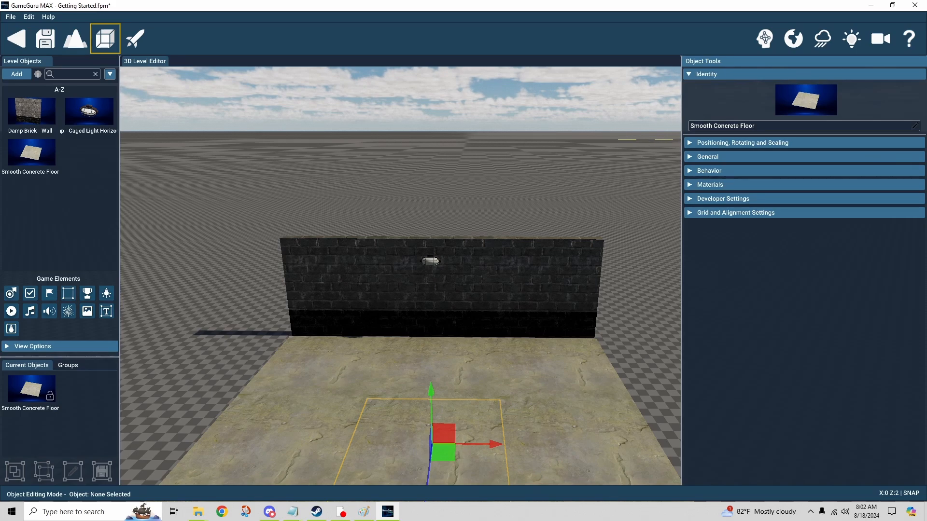
{"action": "mouse_move", "coordinate": [507, 309]}
{"action": "right_mouse_down"}
{"action": "mouse_move", "coordinate": [503, 343]}
{"action": "mouse_move", "coordinate": [507, 333]}
{"action": "mouse_move", "coordinate": [449, 322]}
{"action": "mouse_move", "coordinate": [510, 323]}
{"action": "mouse_move", "coordinate": [454, 329]}
{"action": "mouse_move", "coordinate": [485, 323]}
{"action": "right_mouse_up"}
{"action": "key", "text": "s"}
{"action": "key", "text": "w"}
{"action": "key", "text": "a"}
{"action": "key", "text": "d"}
{"action": "key", "text": "w"}
{"action": "key", "text": "a"}
{"action": "key", "text": "s"}
{"action": "key", "text": "d"}
{"action": "key", "text": "w"}
{"action": "key", "text": "a"}
{"action": "key", "text": "s"}
{"action": "key", "text": "w"}
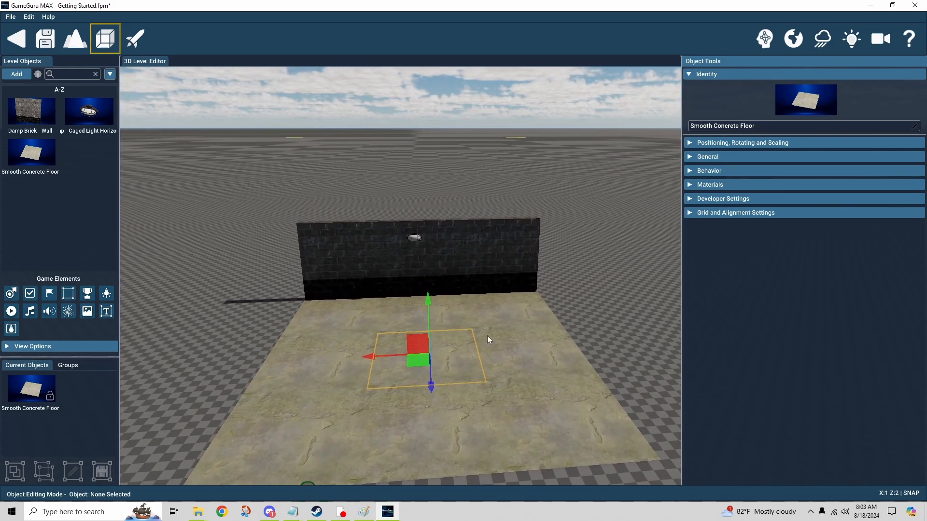
- Move the camera sideways, forward and backward to examine the floor, brick wall and lamp from nearer and farther away
{"action": "key", "text": "a"}
{"action": "key", "text": "d"}
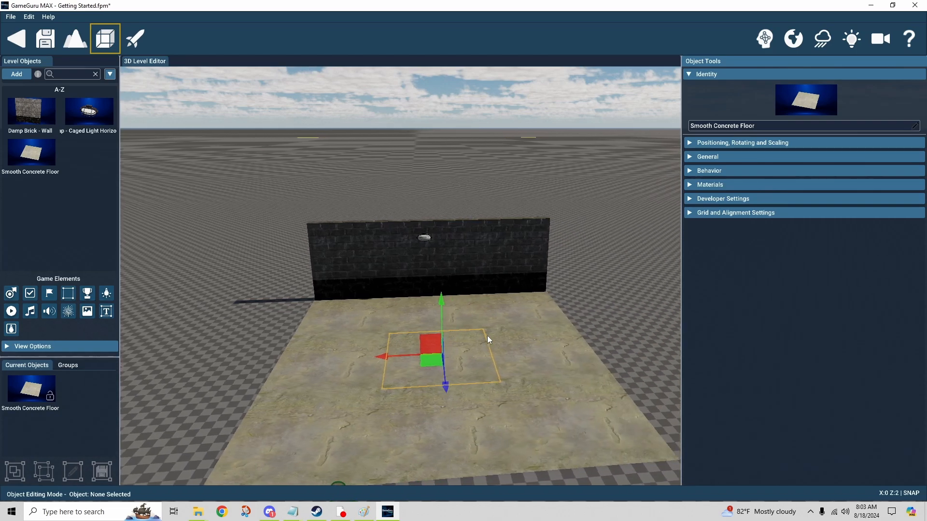
{"action": "key", "text": "d"}
{"action": "key", "text": "a"}
{"action": "key", "text": "w"}
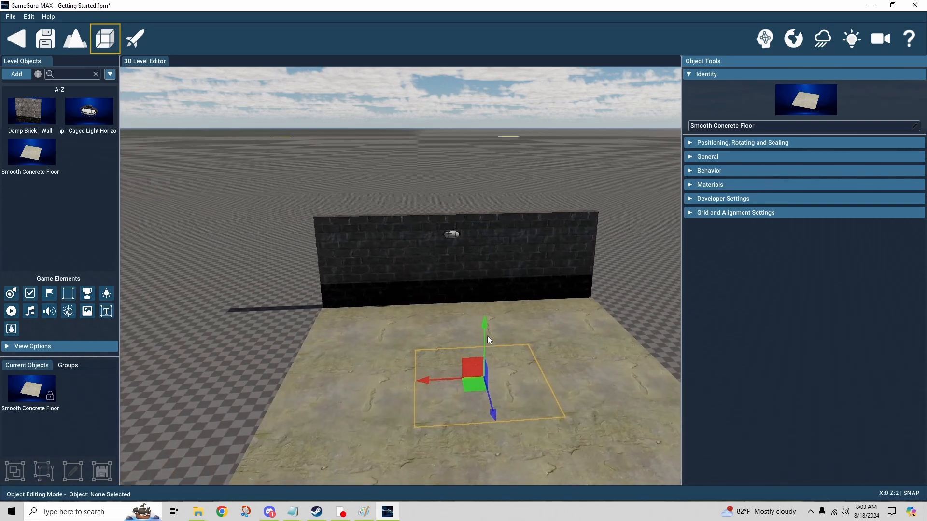
{"action": "key", "text": "s"}
{"action": "mouse_move", "coordinate": [613, 306]}
{"action": "right_mouse_down"}
{"action": "mouse_move", "coordinate": [555, 303]}
{"action": "mouse_move", "coordinate": [632, 306]}
{"action": "mouse_move", "coordinate": [534, 304]}
{"action": "mouse_move", "coordinate": [636, 307]}
{"action": "mouse_move", "coordinate": [530, 309]}
{"action": "mouse_move", "coordinate": [607, 306]}
{"action": "right_mouse_up"}
{"action": "key", "text": "d"}
{"action": "key", "text": "a"}
{"action": "key", "text": "d"}
{"action": "key", "text": "a"}
{"action": "key", "text": "w"}
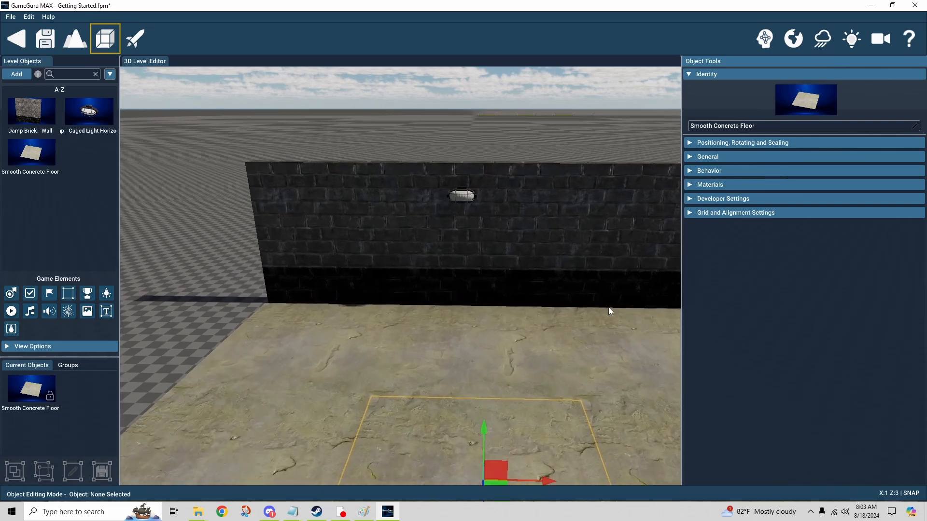
{"action": "key", "text": "s"}
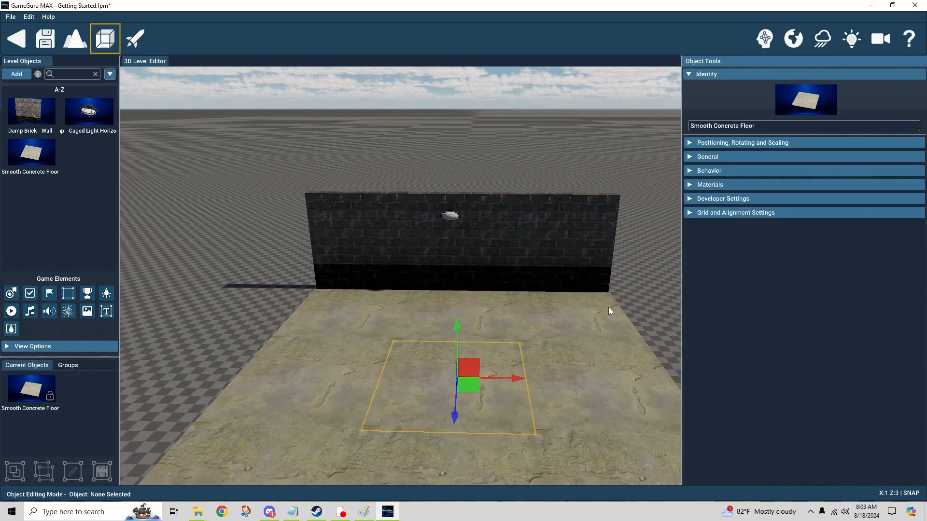
{"action": "key", "text": "d"}
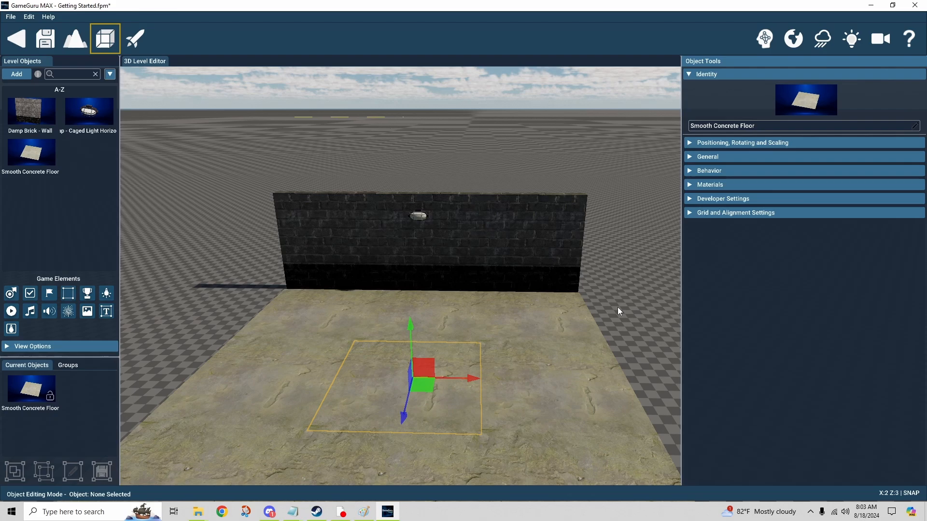
- Place a Light game element on the floor in front of the brick wall and raise it close to the caged lamp
{"action": "right_click_drag", "start_coordinate": [618, 307], "coordinate": [561, 274]}
{"action": "key", "text": "w"}
{"action": "key", "text": "w"}
{"action": "key", "text": "d"}
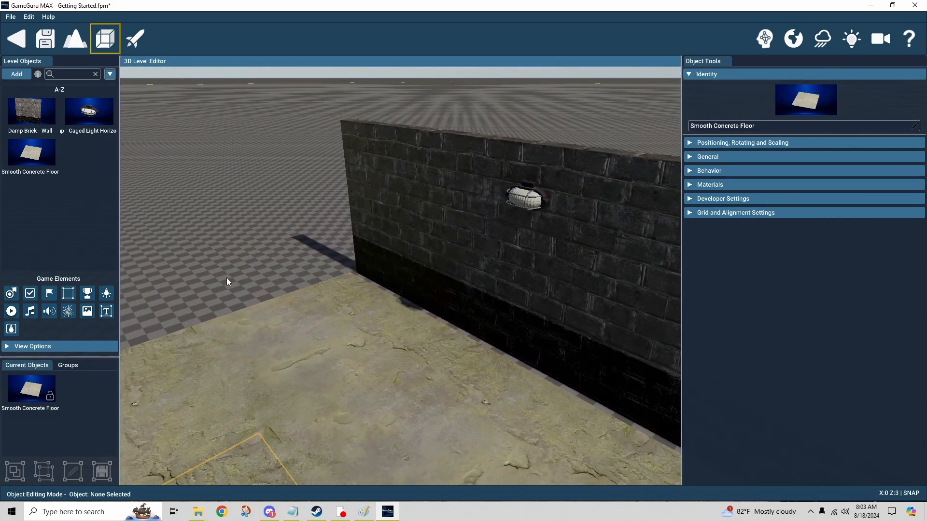
{"action": "left_click", "coordinate": [505, 197]}
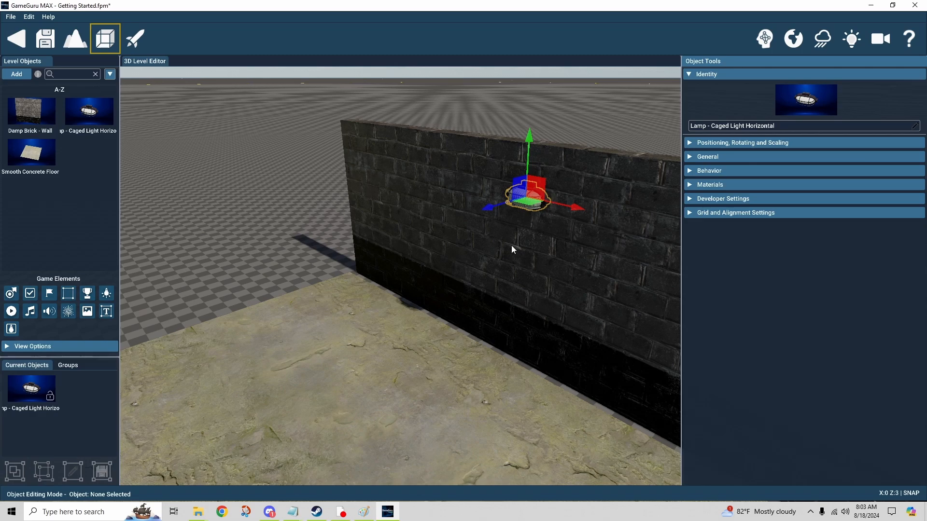
{"action": "left_click", "coordinate": [107, 293]}
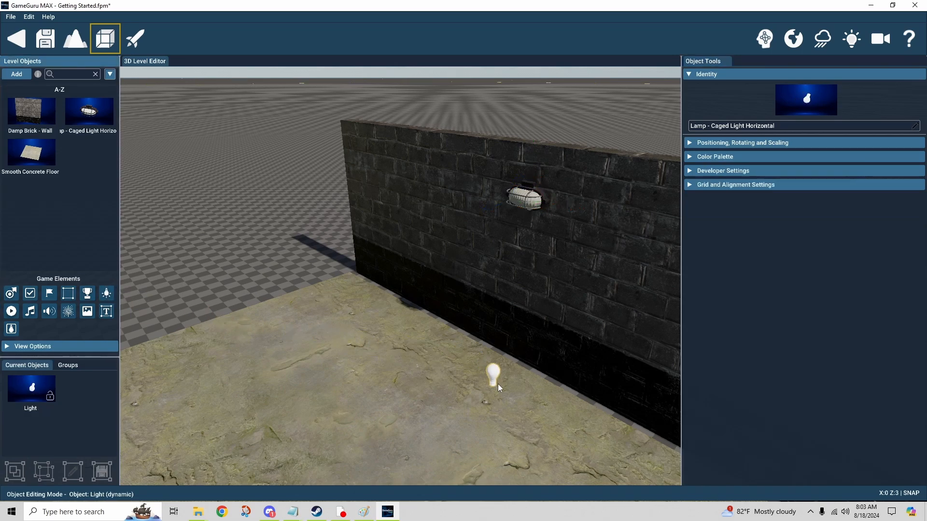
{"action": "left_click", "coordinate": [477, 372]}
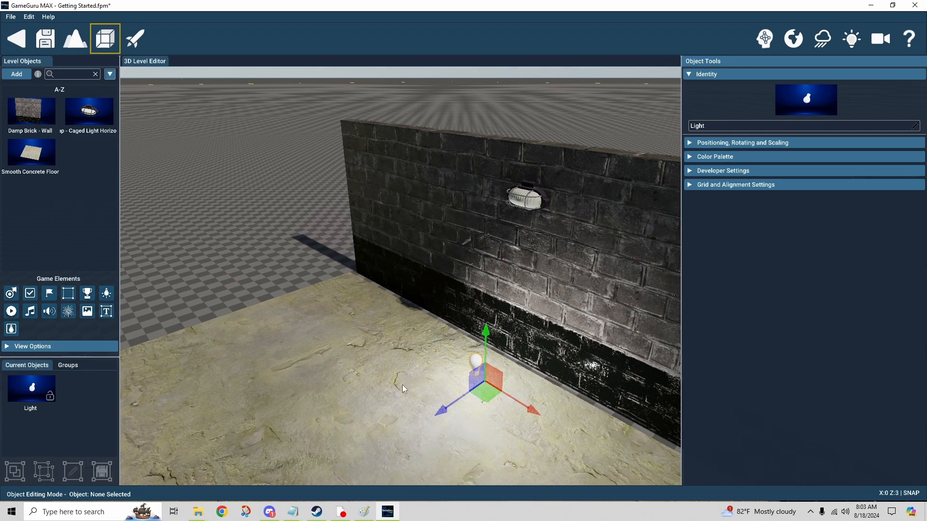
{"action": "mouse_move", "coordinate": [486, 336]}
{"action": "left_mouse_down"}
{"action": "mouse_move", "coordinate": [488, 176]}
{"action": "mouse_move", "coordinate": [491, 189]}
{"action": "left_mouse_up"}
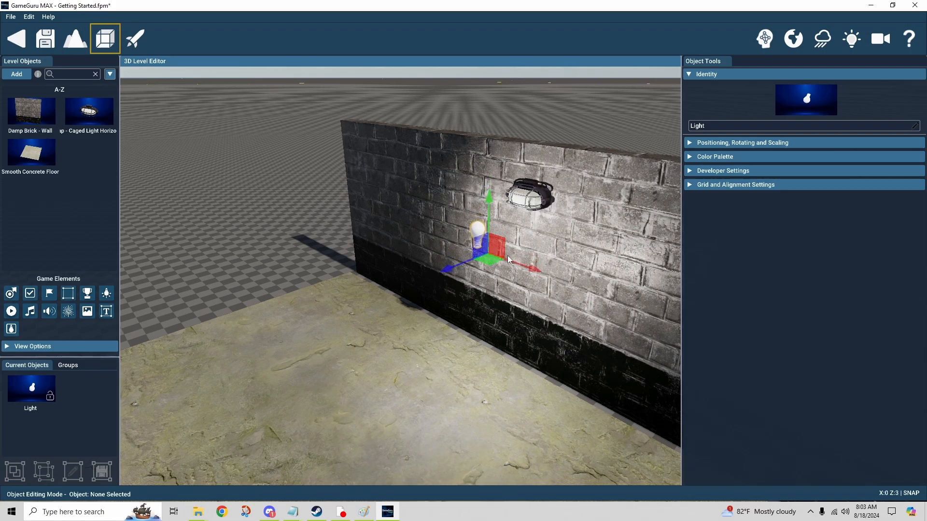
- Select the lamp, the middle wall panel and the light in turn, and open the light's colour and distance settings
{"action": "left_click", "coordinate": [480, 231]}
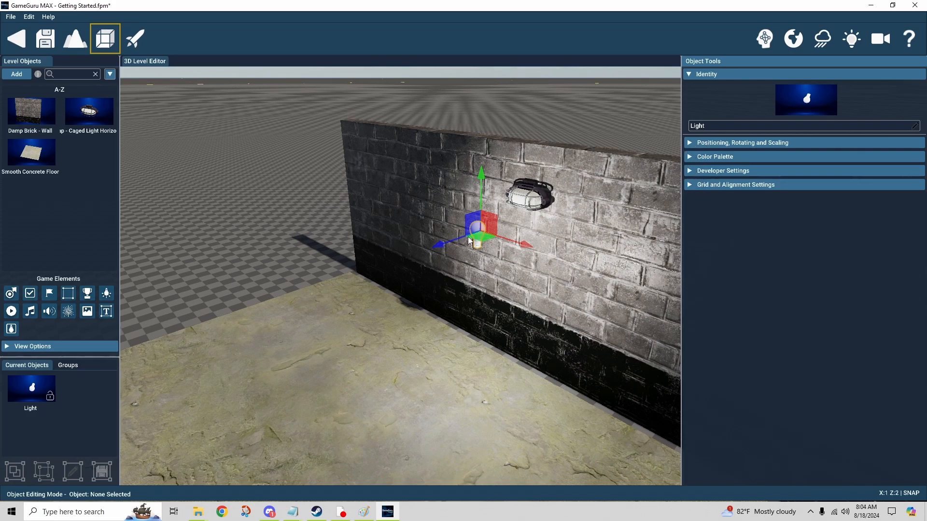
{"action": "left_click", "coordinate": [520, 199]}
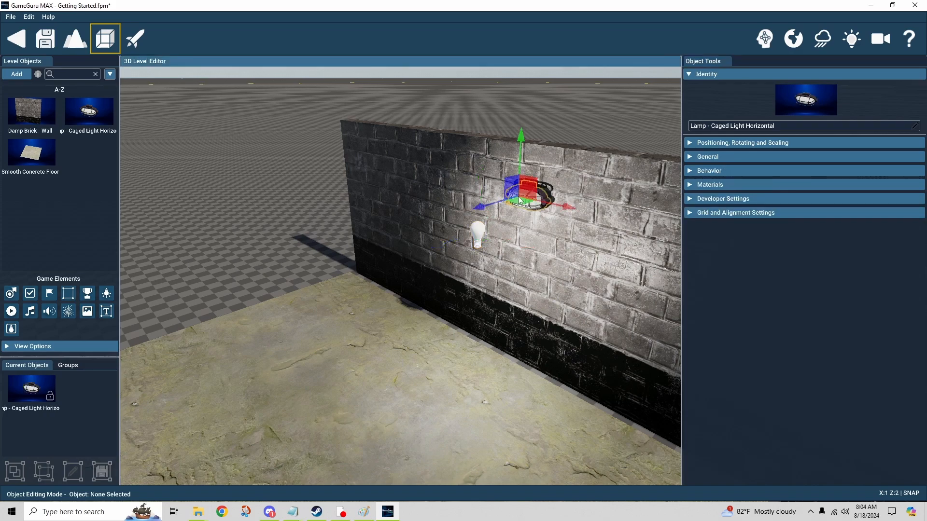
{"action": "left_click", "coordinate": [542, 277]}
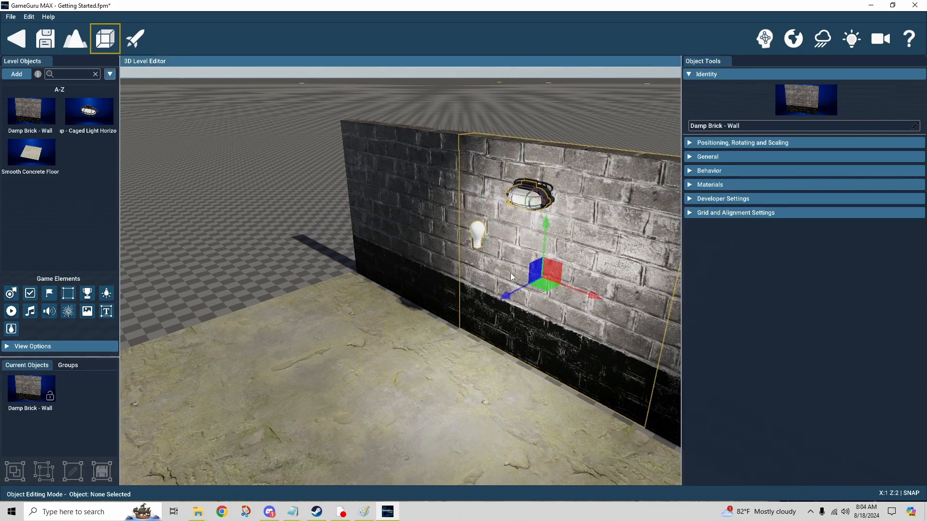
{"action": "left_click", "coordinate": [480, 235]}
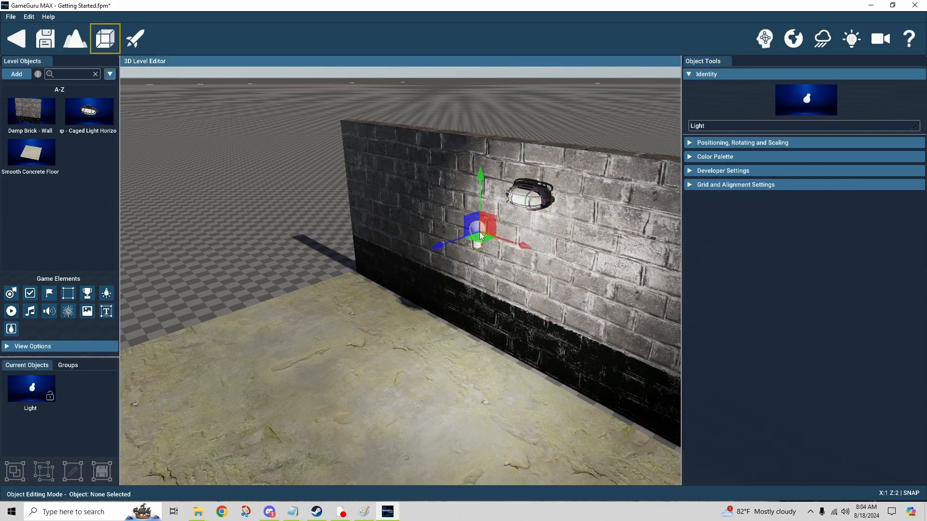
{"action": "left_click", "coordinate": [690, 157]}
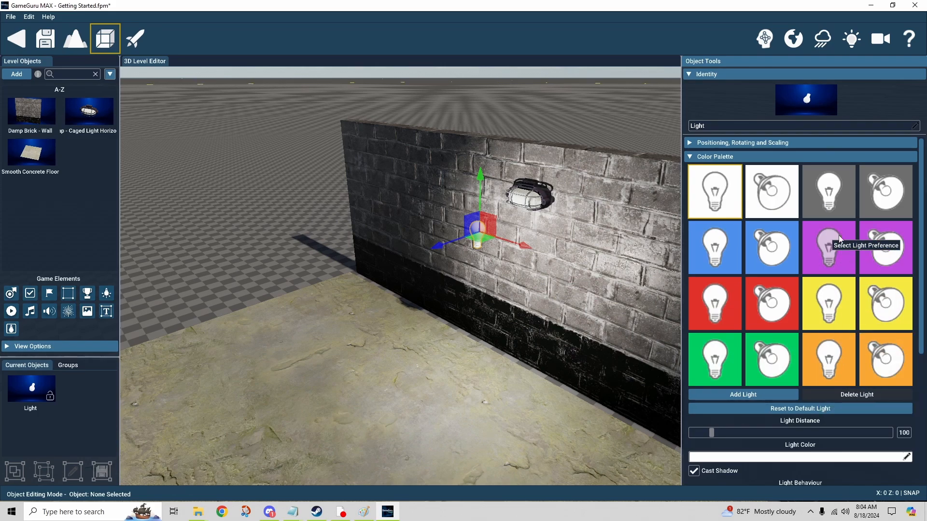
{"action": "scroll", "coordinate": [868, 291], "scroll_direction": "down", "scroll_amount": 3}
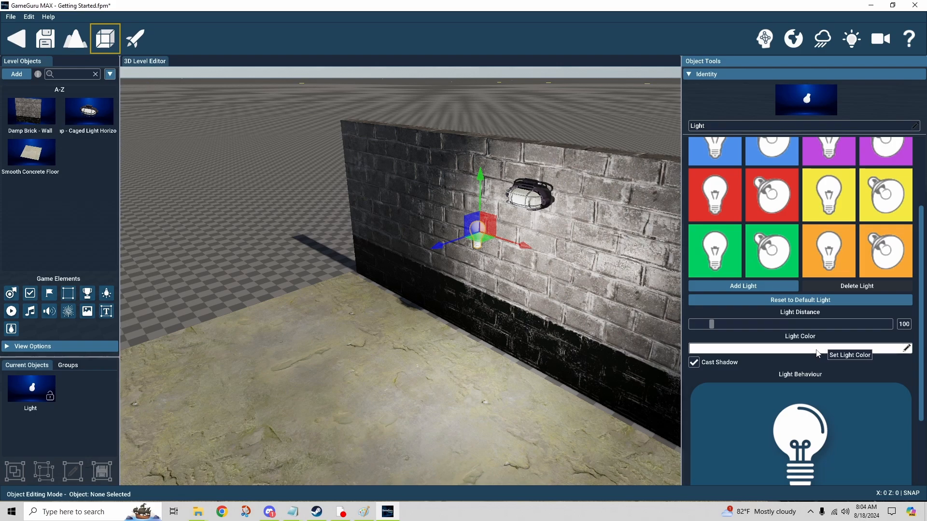
- Try a Light Distance of 200 on the light and set it back to 100
{"action": "left_click", "coordinate": [902, 324]}
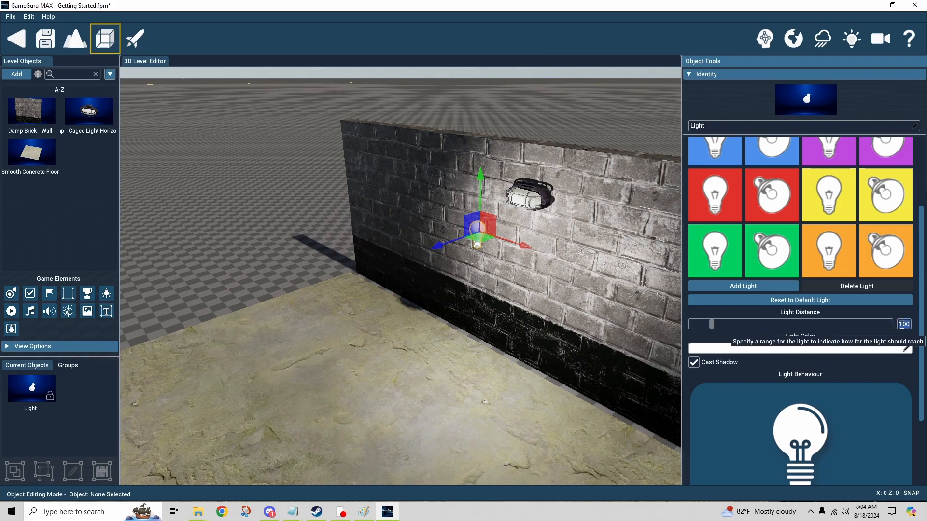
{"action": "type", "text": "200"}
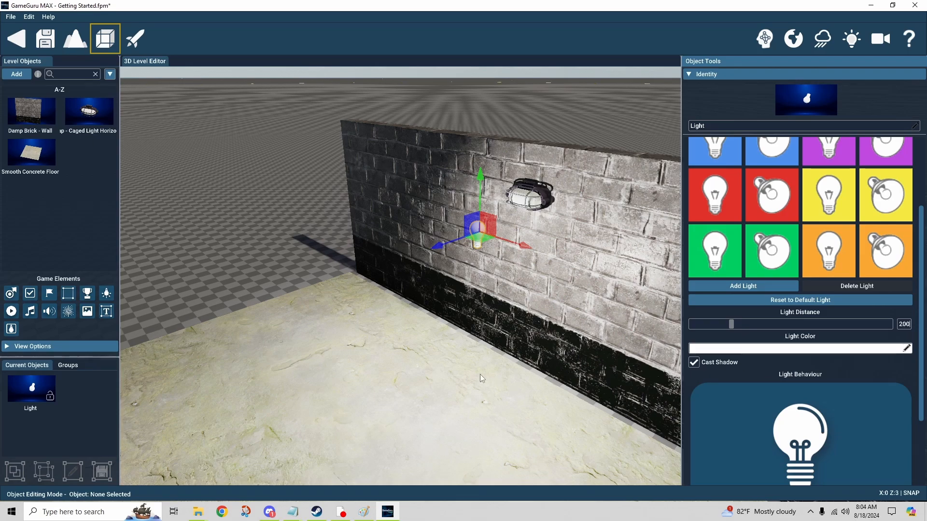
{"action": "double_click", "coordinate": [904, 324]}
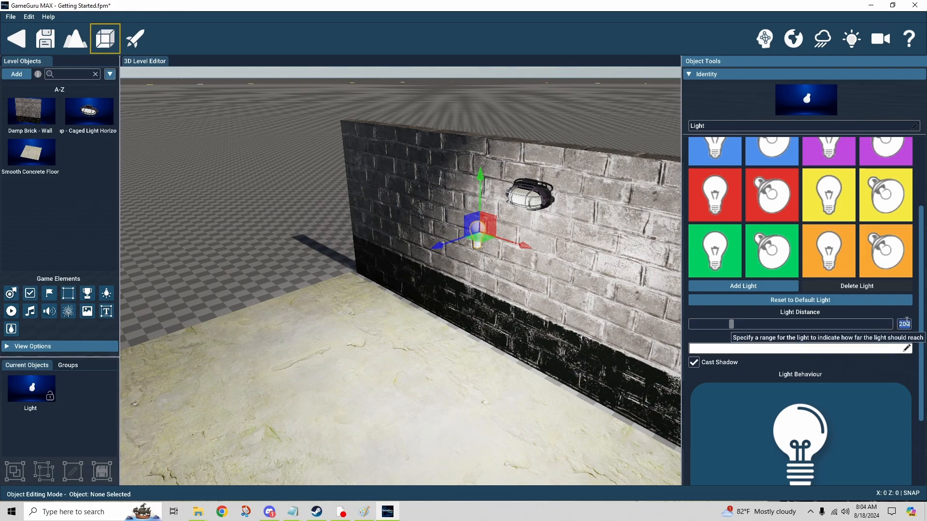
{"action": "type", "text": "100"}
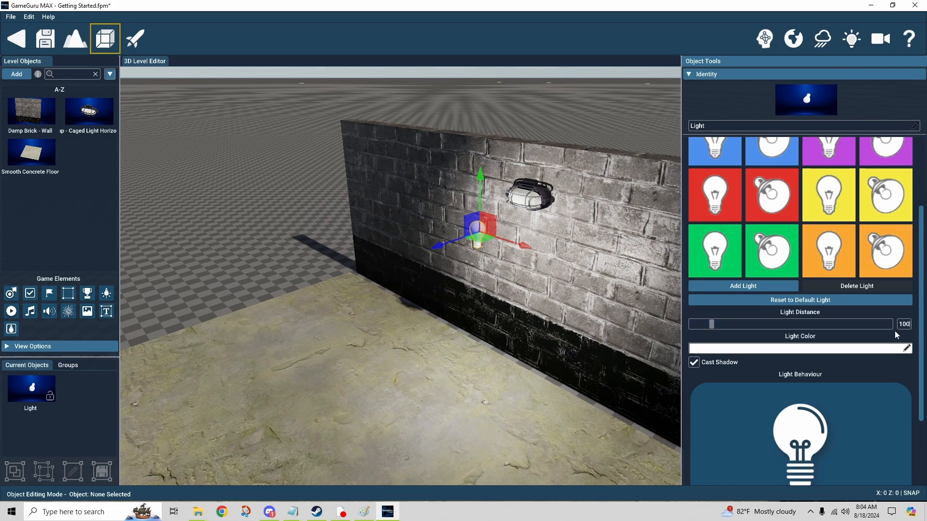
- Look through the light behaviors in the Behavior Library and assign Toggle Light to the light
{"action": "scroll", "coordinate": [907, 331], "scroll_direction": "down", "scroll_amount": 3}
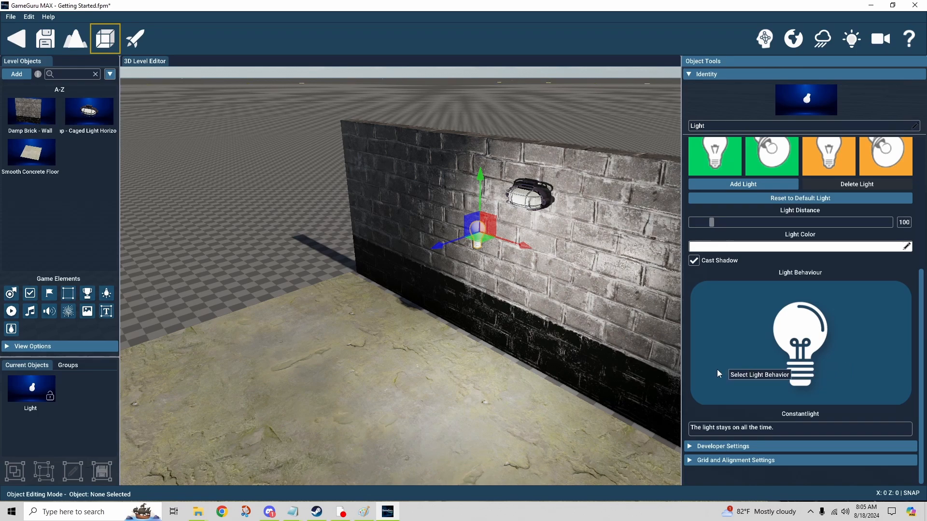
{"action": "left_click", "coordinate": [753, 348]}
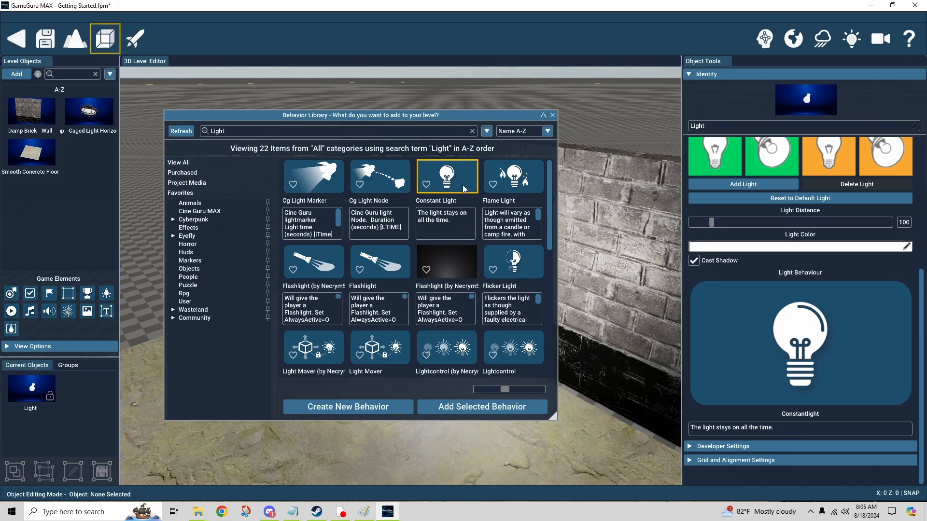
{"action": "scroll", "coordinate": [482, 189], "scroll_direction": "down", "scroll_amount": 2}
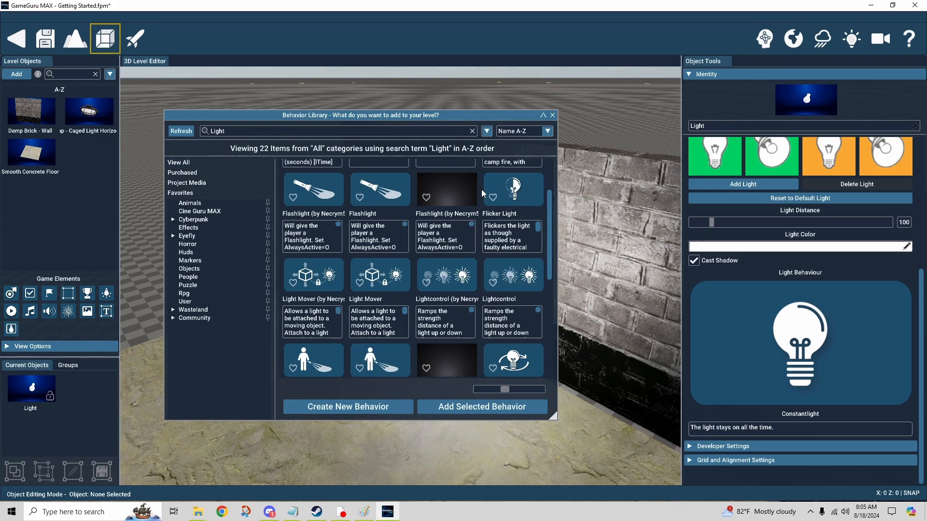
{"action": "scroll", "coordinate": [482, 189], "scroll_direction": "down", "scroll_amount": 1}
{"action": "scroll", "coordinate": [482, 189], "scroll_direction": "up", "scroll_amount": 2}
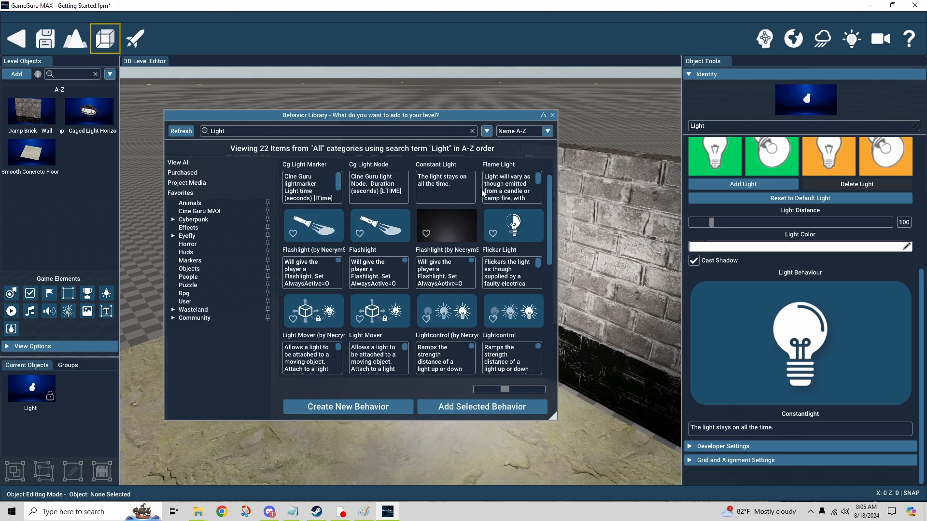
{"action": "scroll", "coordinate": [482, 194], "scroll_direction": "up", "scroll_amount": 1}
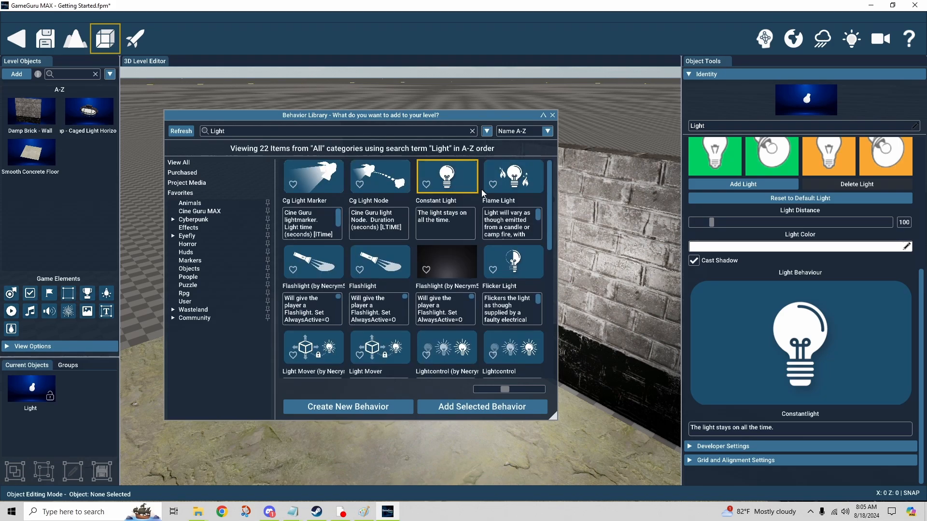
{"action": "scroll", "coordinate": [481, 190], "scroll_direction": "down", "scroll_amount": 6}
{"action": "scroll", "coordinate": [482, 189], "scroll_direction": "down", "scroll_amount": 1}
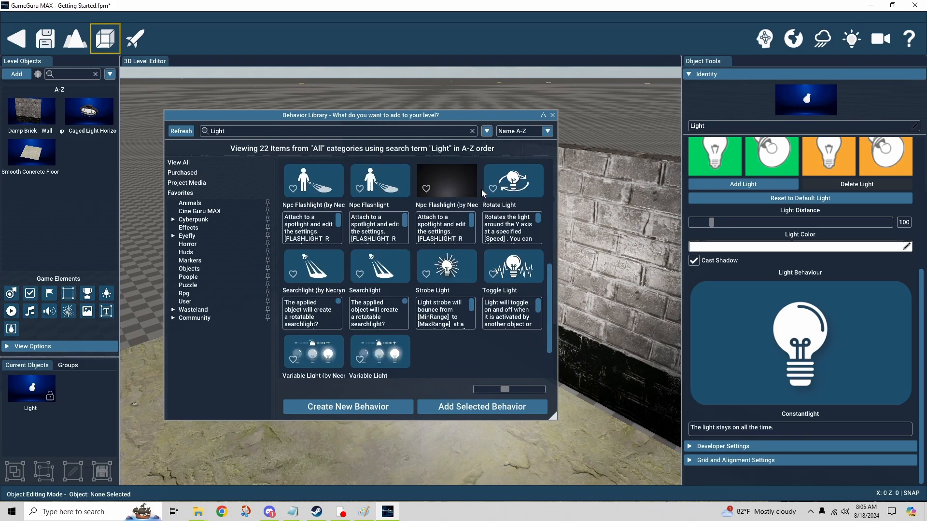
{"action": "scroll", "coordinate": [482, 189], "scroll_direction": "down", "scroll_amount": 1}
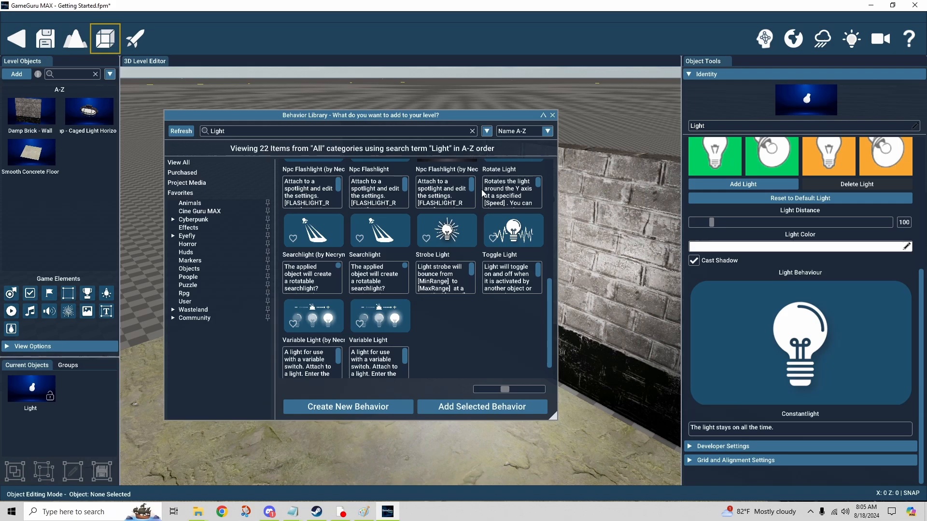
{"action": "scroll", "coordinate": [482, 189], "scroll_direction": "up", "scroll_amount": 1}
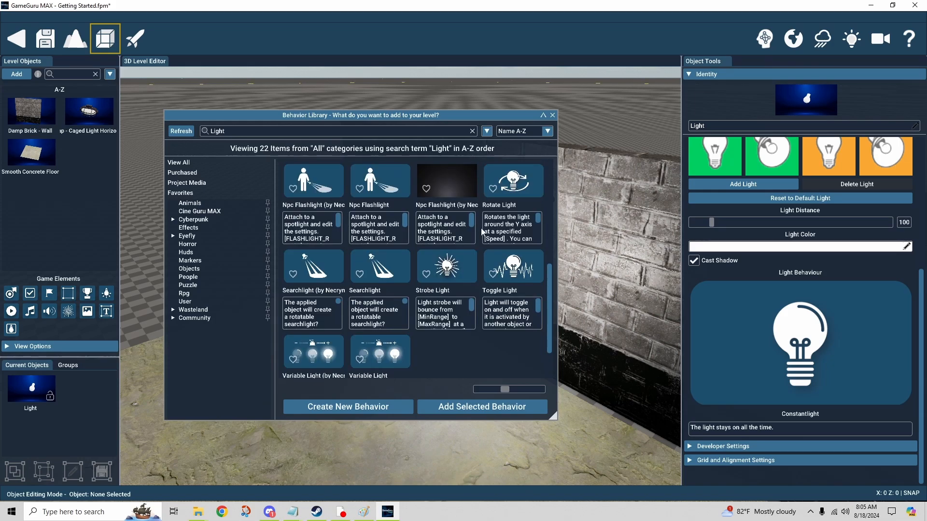
{"action": "left_click", "coordinate": [462, 406]}
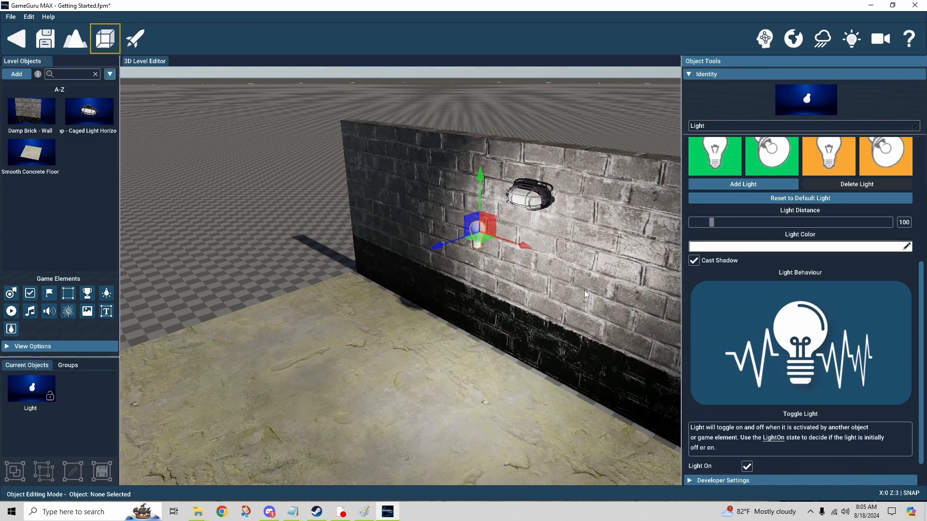
- Disable the light's Light On state so that it starts switched off
{"action": "right_click_drag", "start_coordinate": [529, 308], "coordinate": [599, 323]}
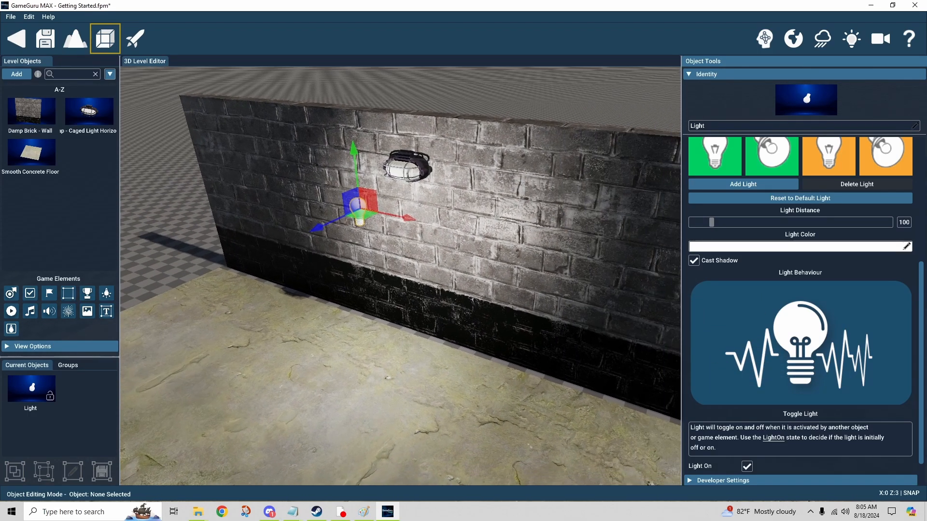
{"action": "right_click_drag", "start_coordinate": [482, 287], "coordinate": [493, 285]}
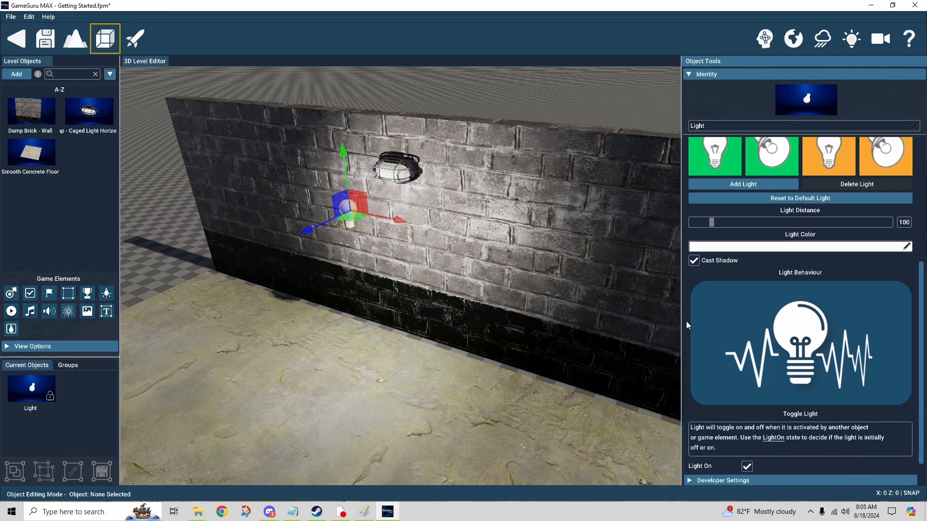
{"action": "scroll", "coordinate": [686, 321], "scroll_direction": "down", "scroll_amount": 1}
{"action": "left_click", "coordinate": [749, 433]}
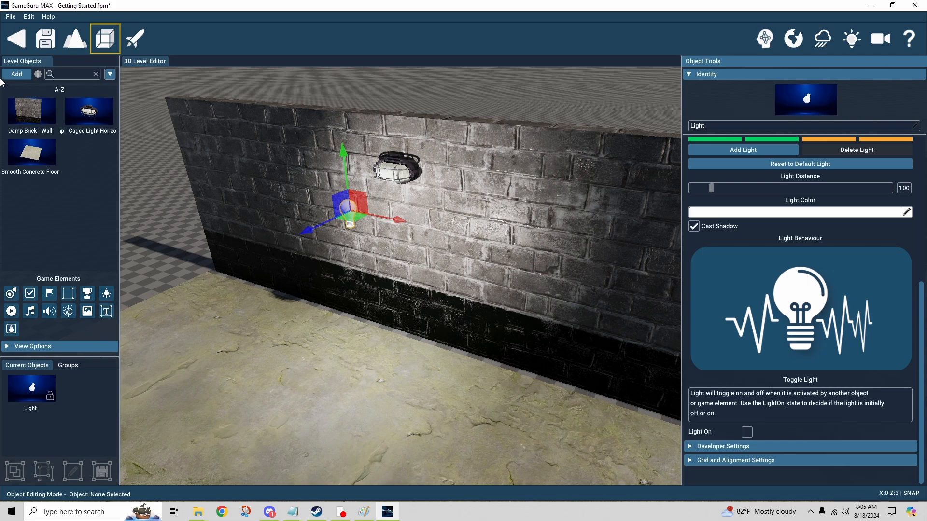
- Search the Object Library for "switch" and place Industrial Button 1 on the brick wall beside the lamp
{"action": "left_click", "coordinate": [19, 74]}
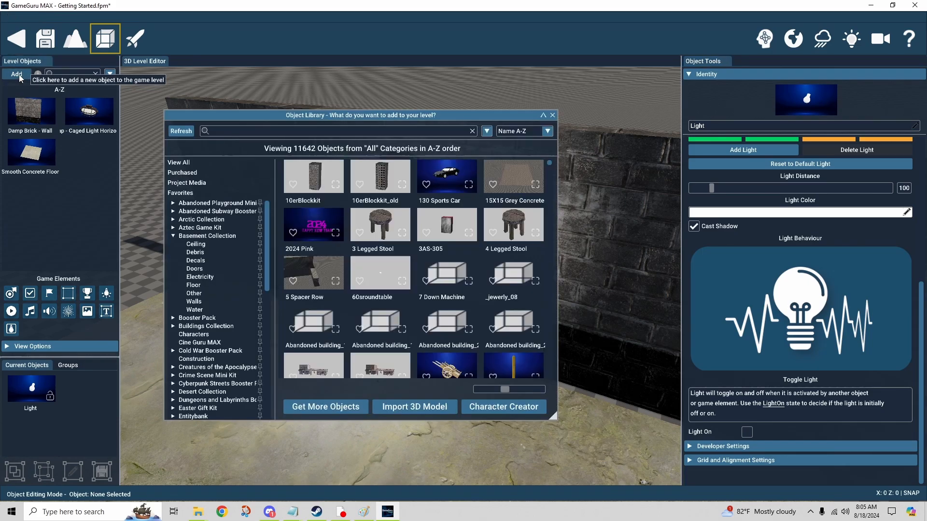
{"action": "left_click", "coordinate": [257, 132]}
{"action": "type", "text": "switch"}
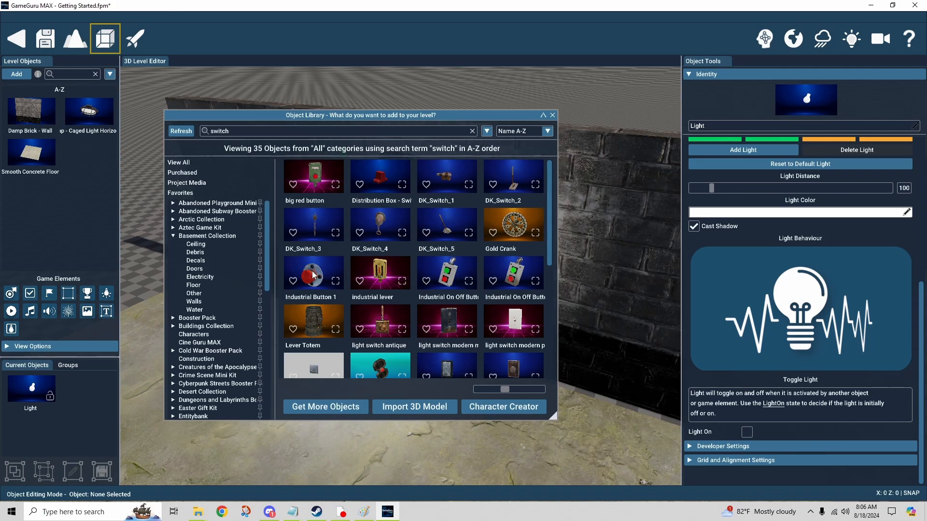
{"action": "left_click_drag", "start_coordinate": [311, 275], "coordinate": [612, 283]}
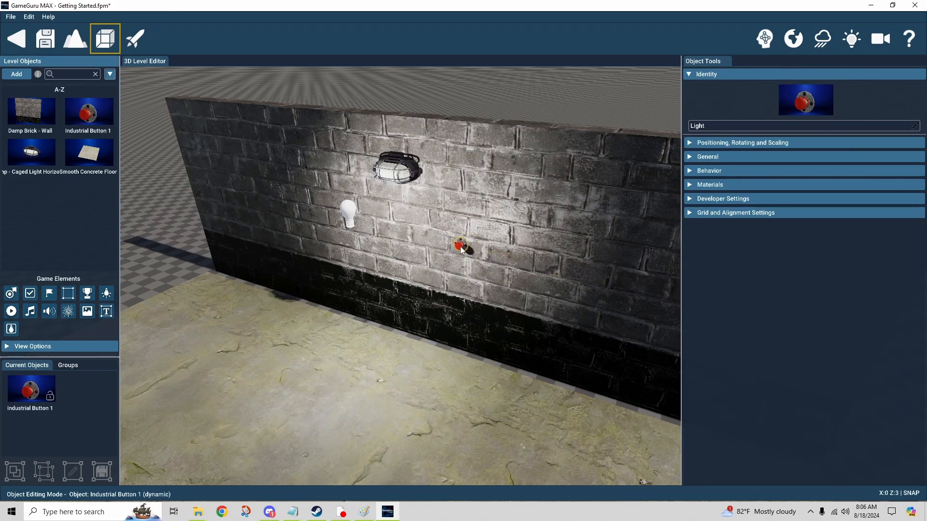
{"action": "left_click", "coordinate": [475, 245]}
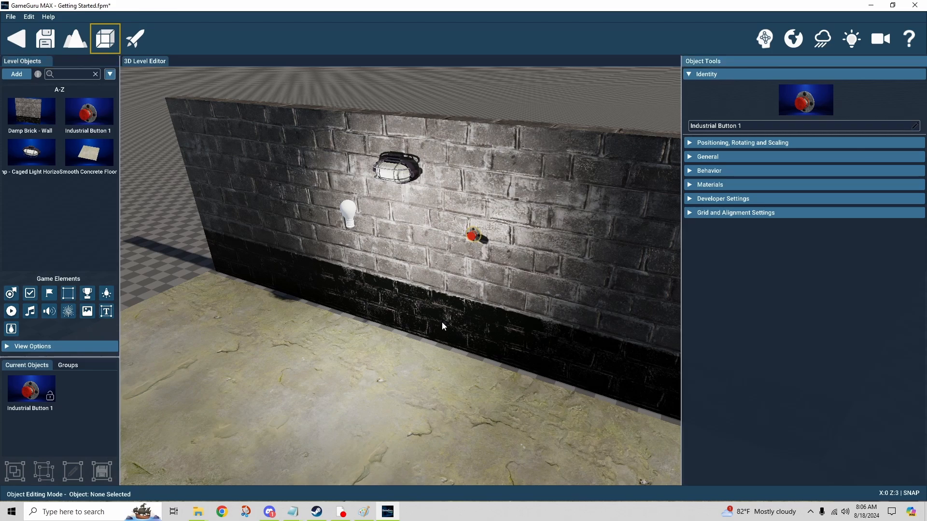
- Search the Behavior Library for "switch" and assign the Switch (by Necrym59) behavior to the wall button
{"action": "right_click_drag", "start_coordinate": [407, 354], "coordinate": [415, 285]}
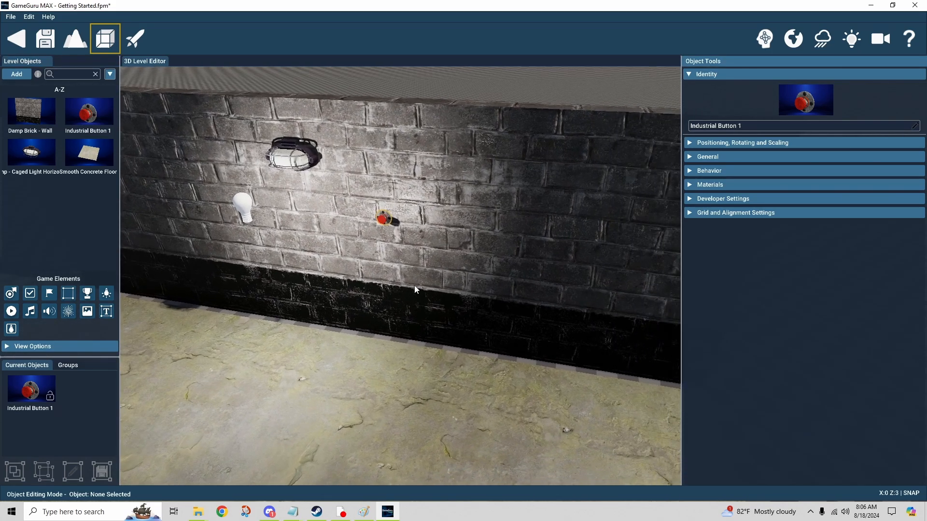
{"action": "left_click", "coordinate": [382, 226]}
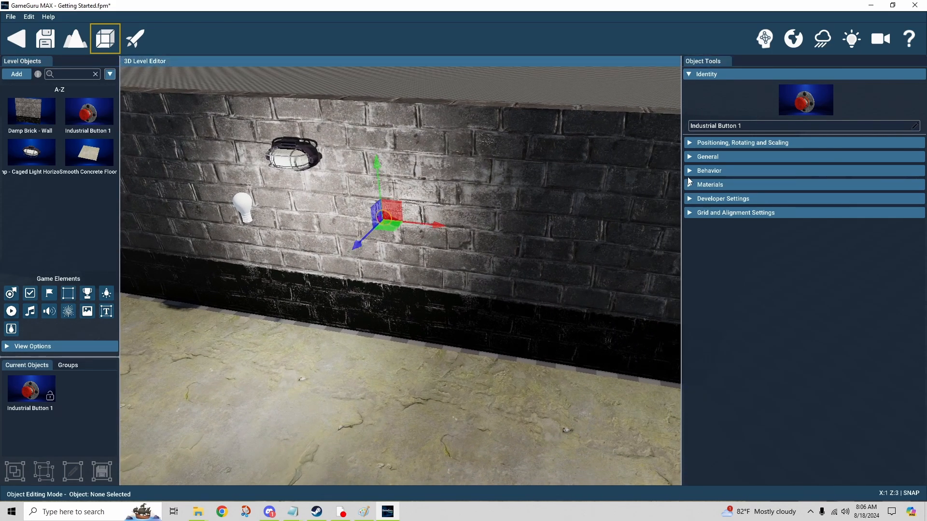
{"action": "left_click", "coordinate": [692, 170]}
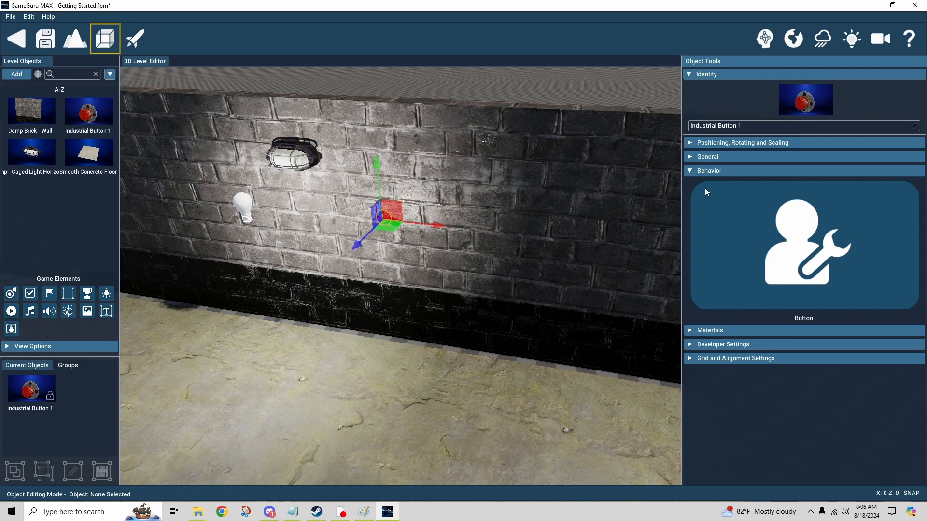
{"action": "left_click", "coordinate": [758, 270]}
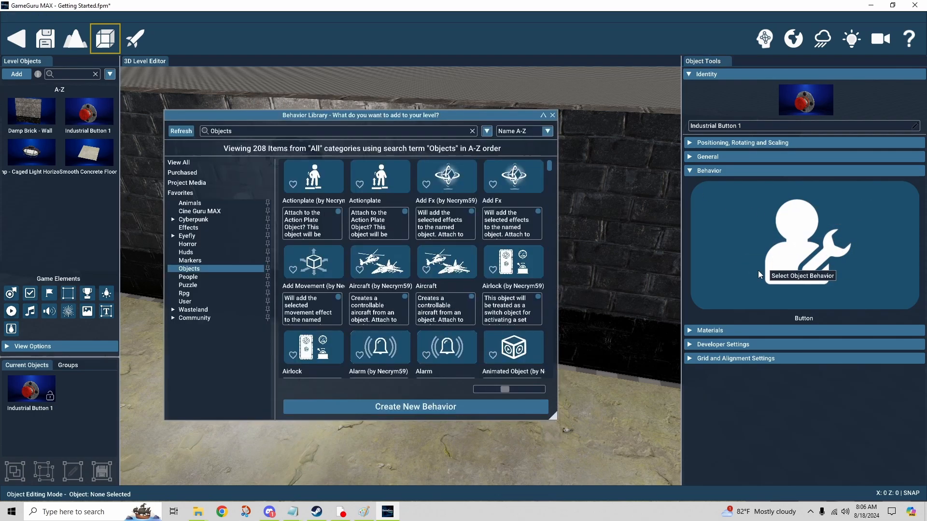
{"action": "left_click", "coordinate": [362, 129]}
{"action": "type", "text": "switch"}
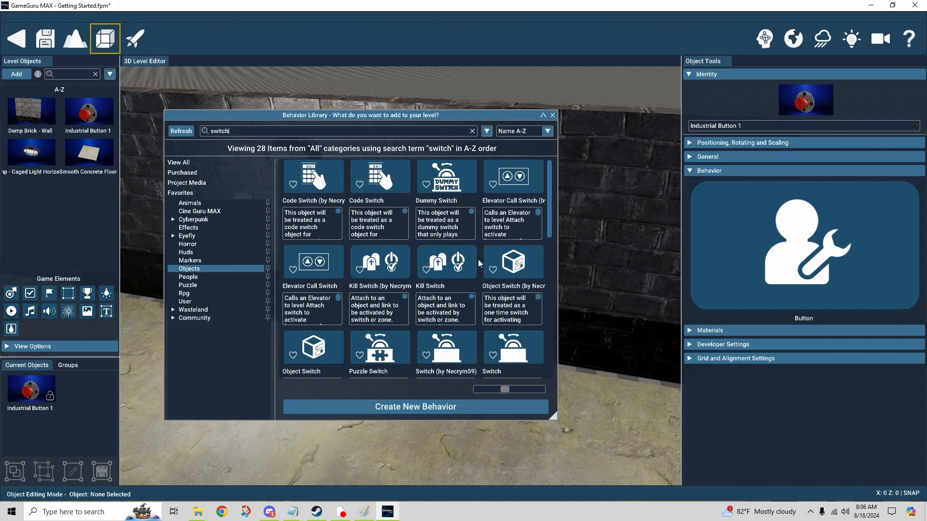
{"action": "scroll", "coordinate": [478, 260], "scroll_direction": "down", "scroll_amount": 3}
{"action": "left_click", "coordinate": [441, 284]}
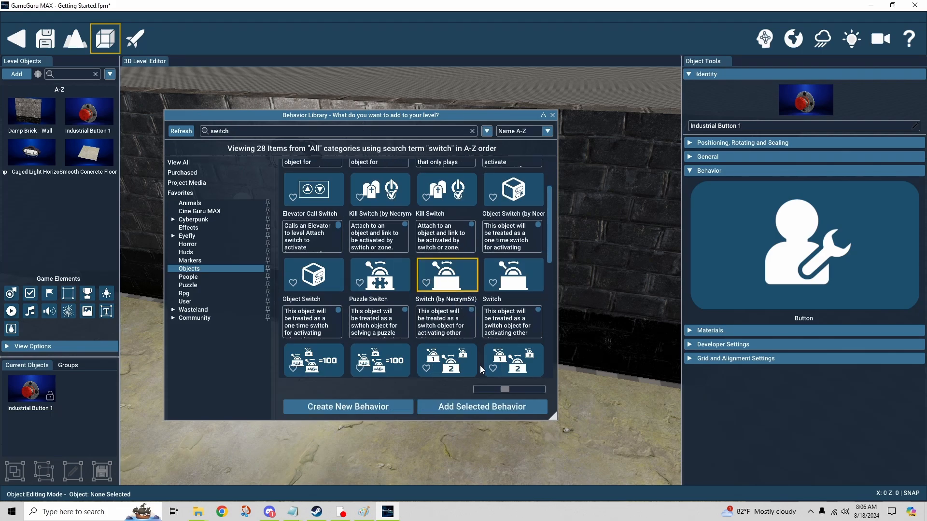
{"action": "left_click", "coordinate": [486, 410]}
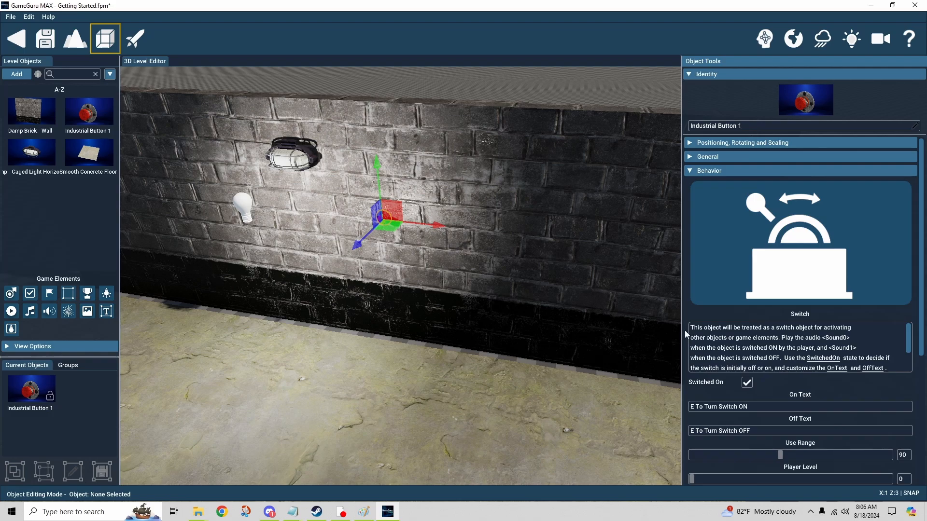
- Disable the button's Switched On state and check the Switch Type and Npc Trigger options, keeping Multi-Use and Off
{"action": "scroll", "coordinate": [684, 330], "scroll_direction": "down", "scroll_amount": 3}
{"action": "scroll", "coordinate": [685, 330], "scroll_direction": "down", "scroll_amount": 2}
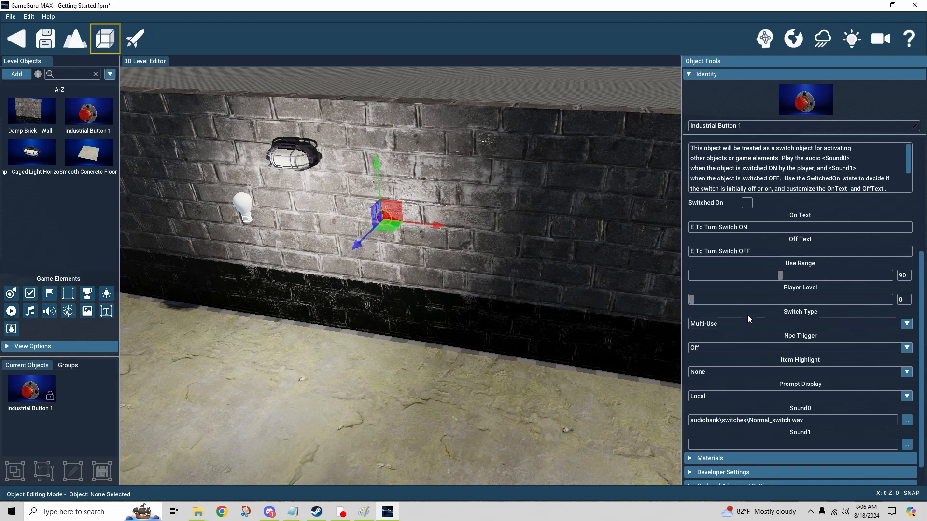
{"action": "left_click", "coordinate": [738, 326]}
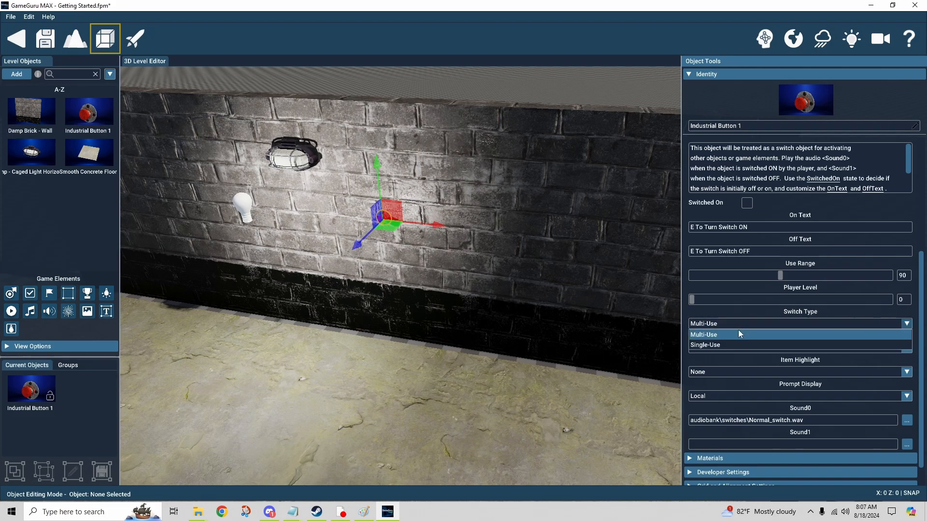
{"action": "left_click", "coordinate": [740, 320]}
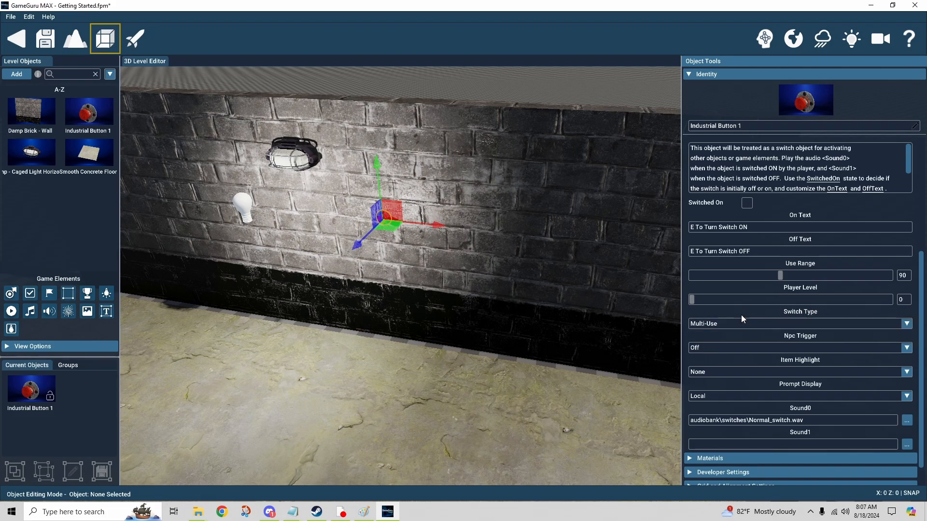
{"action": "left_click", "coordinate": [751, 348]}
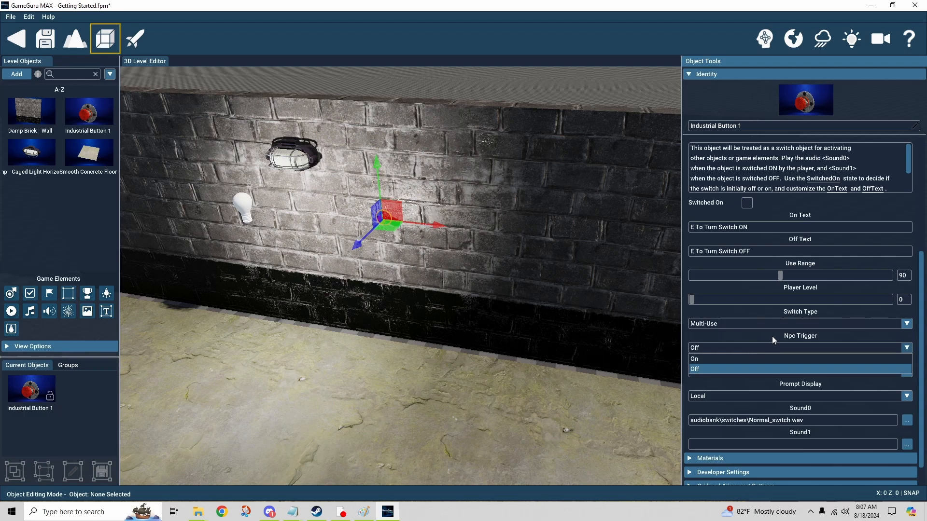
{"action": "left_click", "coordinate": [772, 336]}
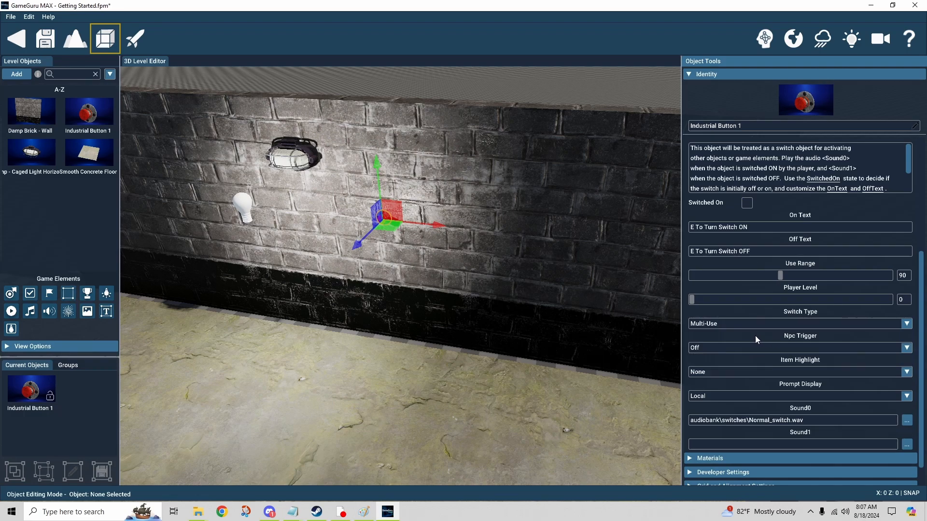
- Try the Outline Item Highlight on the wall button and set it back to None
{"action": "left_click", "coordinate": [760, 372]}
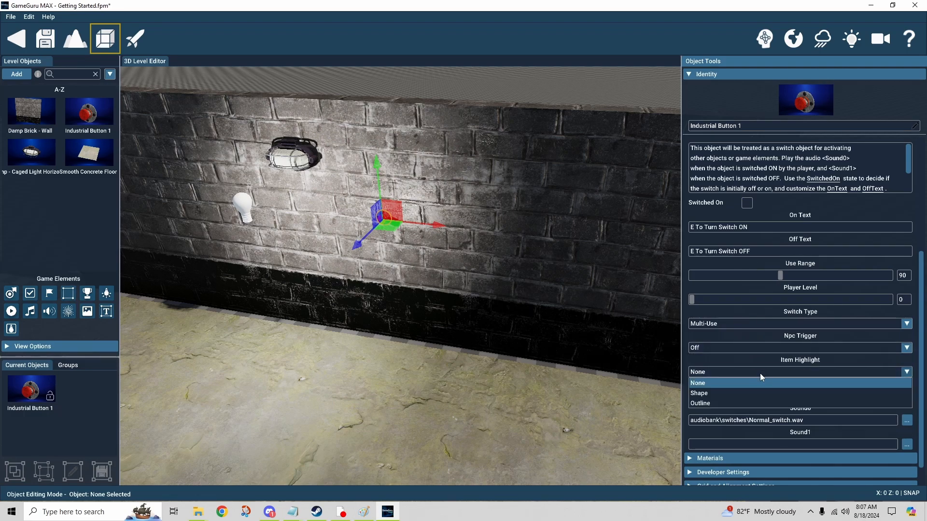
{"action": "left_click", "coordinate": [750, 403]}
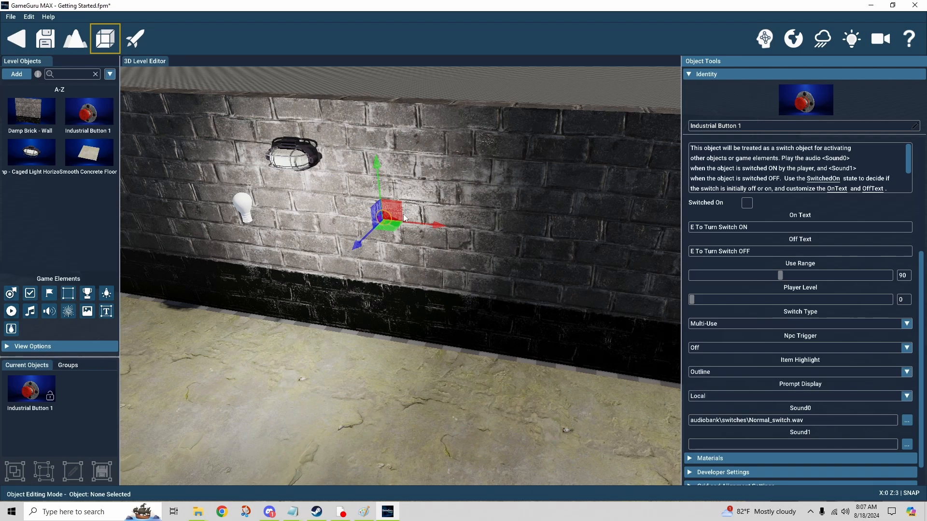
{"action": "left_click", "coordinate": [386, 218]}
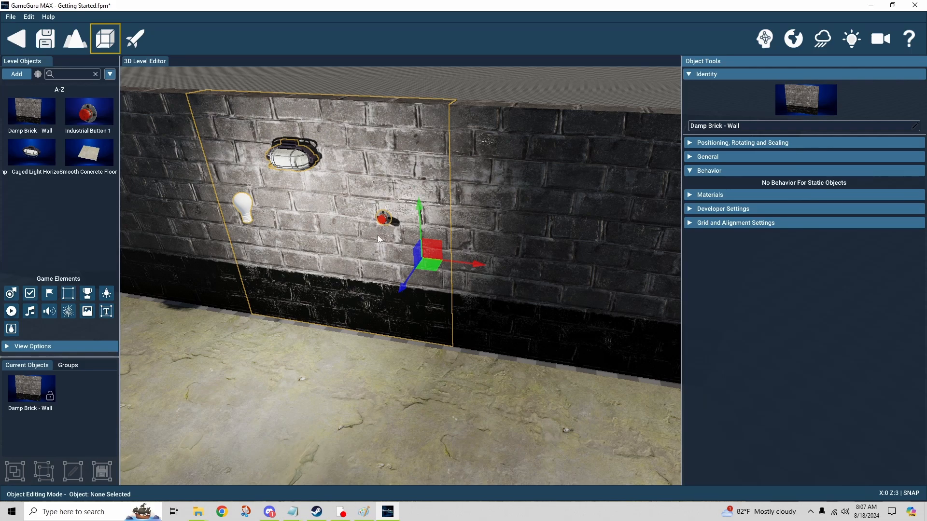
{"action": "left_click", "coordinate": [383, 221]}
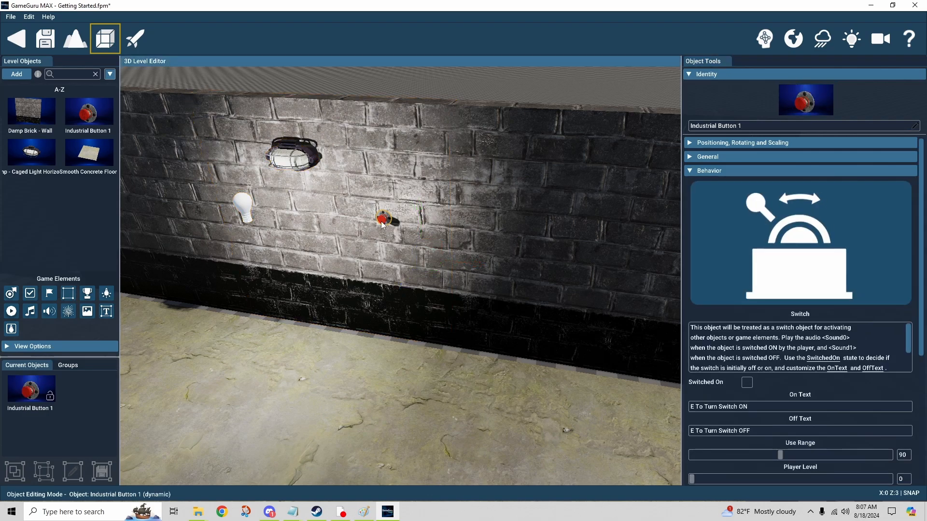
{"action": "scroll", "coordinate": [688, 302], "scroll_direction": "down", "scroll_amount": 5}
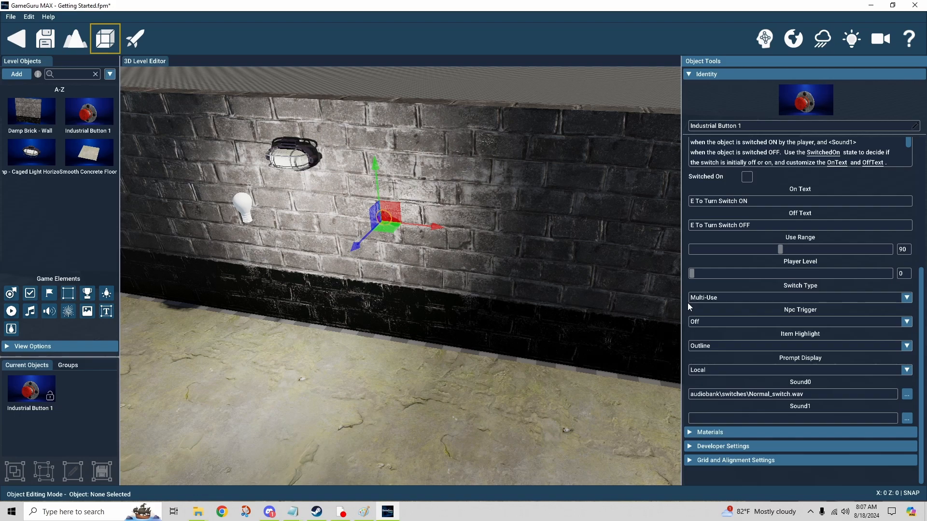
{"action": "left_click", "coordinate": [720, 349]}
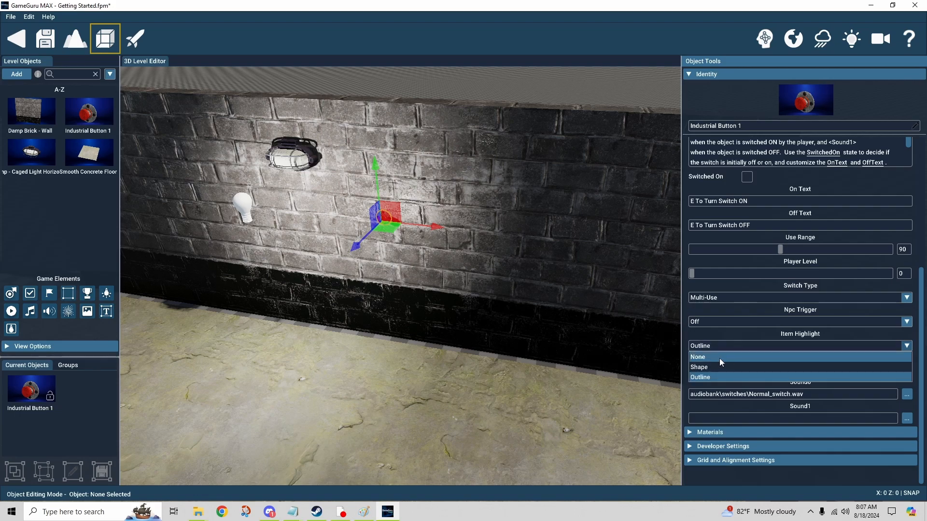
{"action": "left_click", "coordinate": [719, 358]}
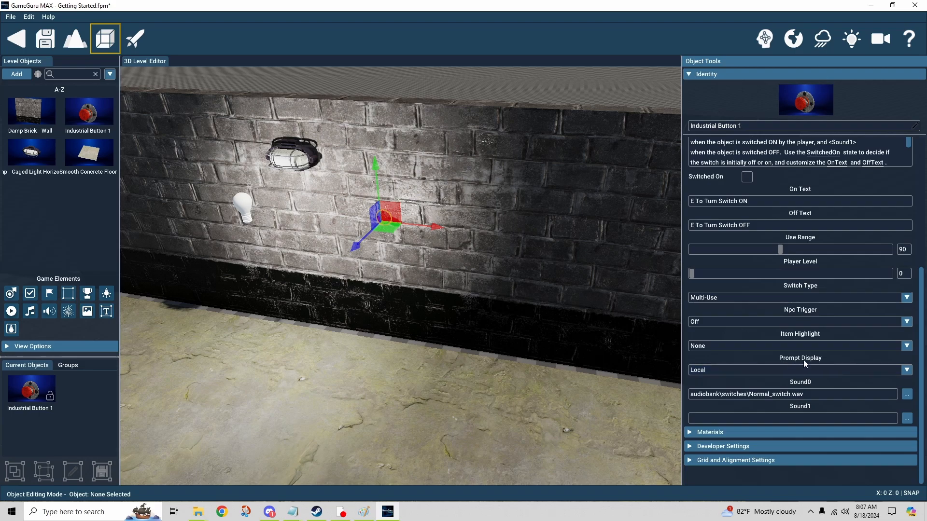
- Examine the button's Prompt Display options, the Switch behavior description and the sound library entry for Sound0
{"action": "left_click", "coordinate": [733, 370]}
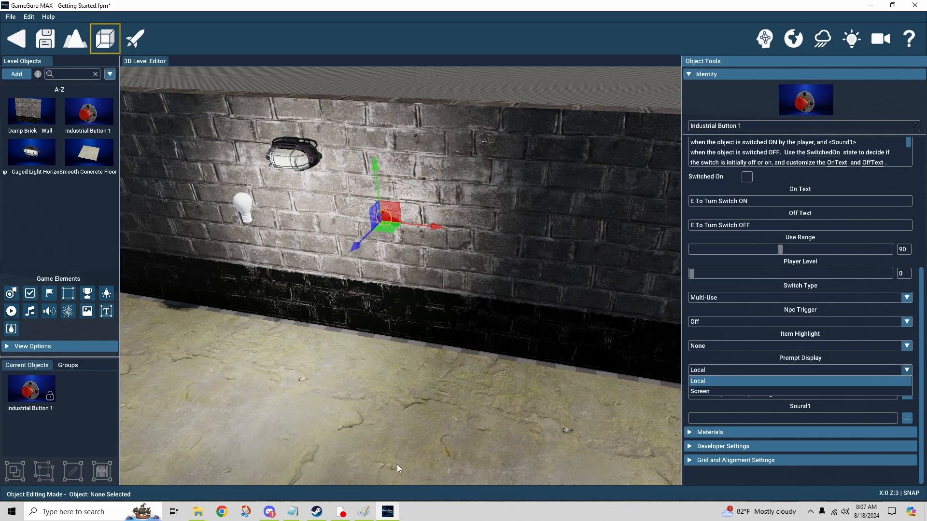
{"action": "left_click", "coordinate": [752, 359]}
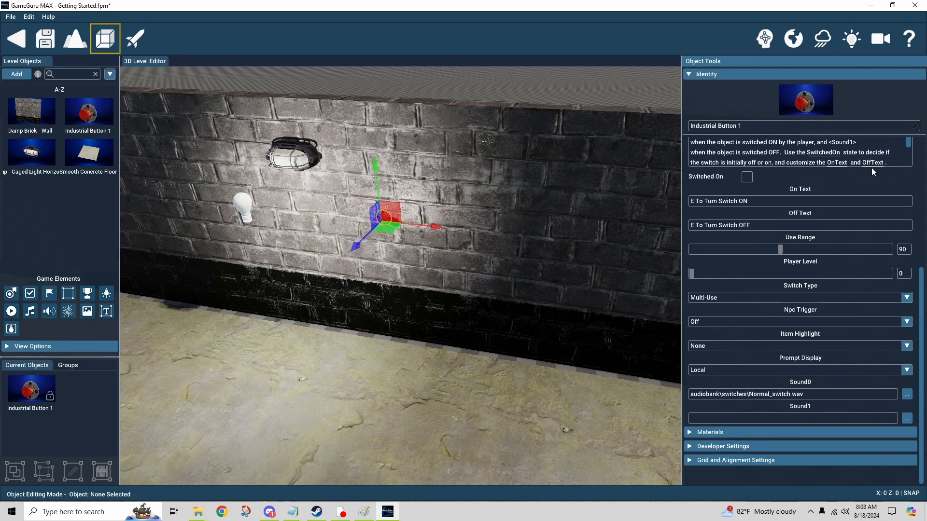
{"action": "scroll", "coordinate": [869, 173], "scroll_direction": "up", "scroll_amount": 2}
{"action": "scroll", "coordinate": [862, 213], "scroll_direction": "down", "scroll_amount": 1}
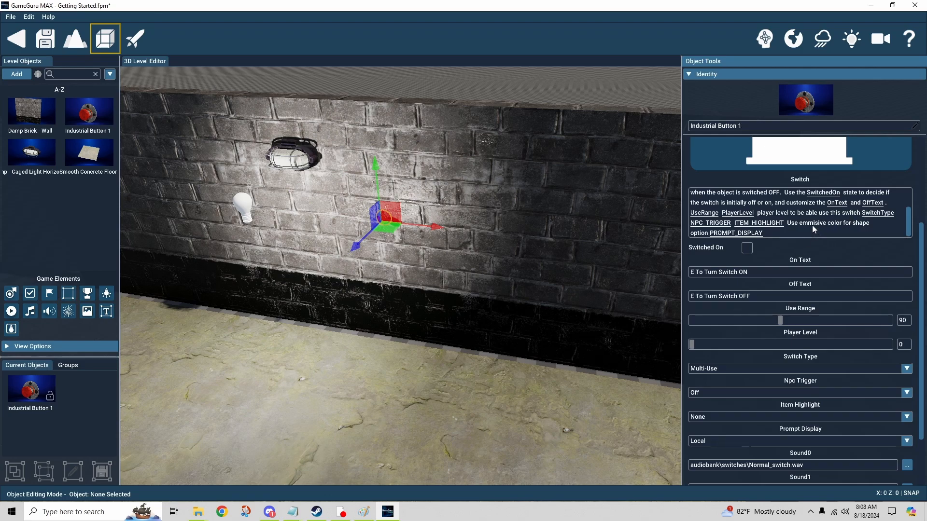
{"action": "scroll", "coordinate": [812, 225], "scroll_direction": "up", "scroll_amount": 1}
{"action": "scroll", "coordinate": [812, 225], "scroll_direction": "down", "scroll_amount": 1}
{"action": "scroll", "coordinate": [836, 256], "scroll_direction": "down", "scroll_amount": 3}
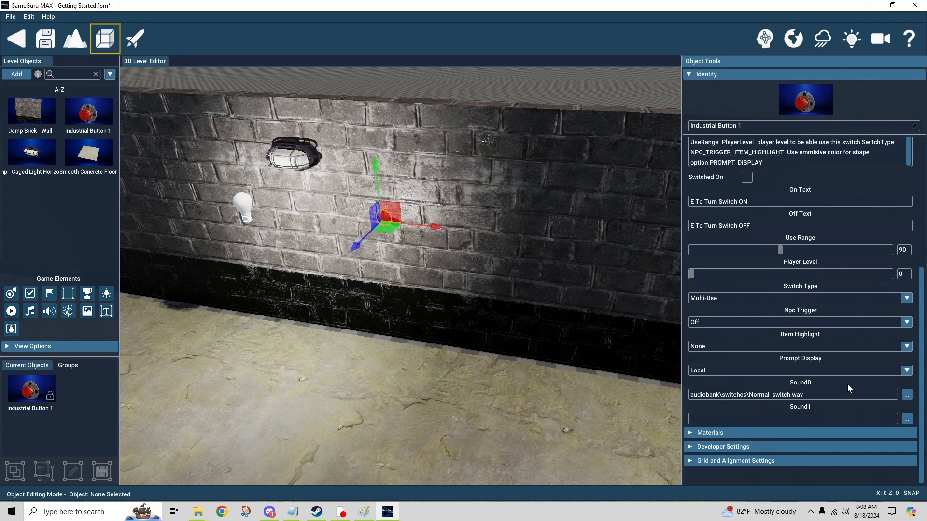
{"action": "left_click", "coordinate": [906, 395]}
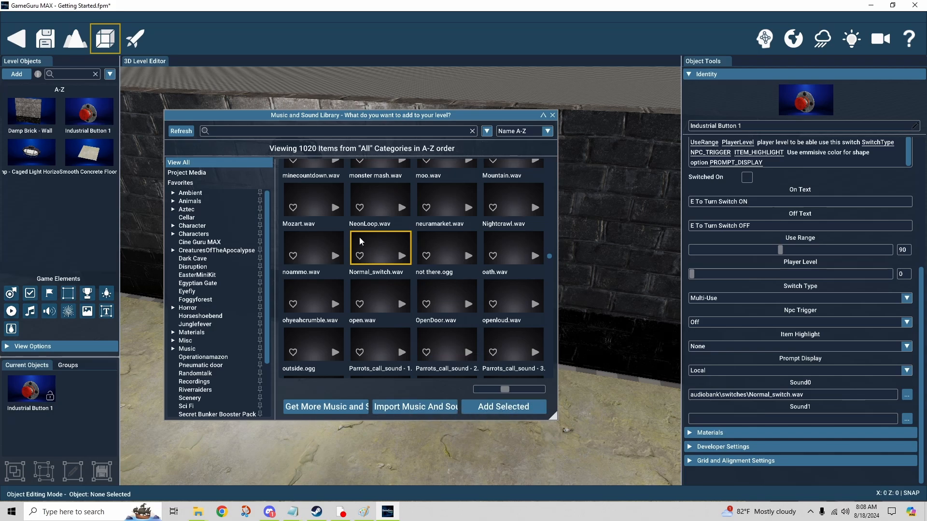
{"action": "left_click", "coordinate": [553, 115]}
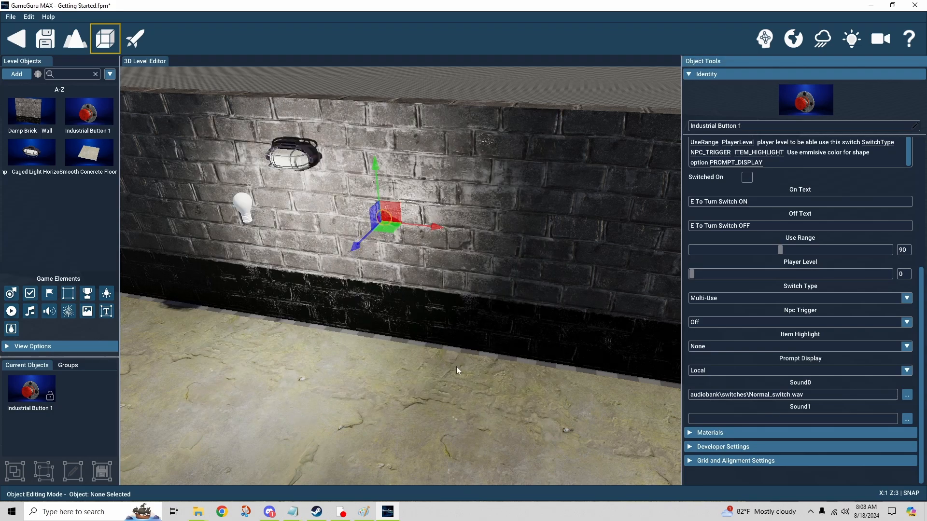
- Turn on the logic connections display, link the wall button to the light and open the link's relationship settings
{"action": "left_click", "coordinate": [375, 356]}
{"action": "right_click_drag", "start_coordinate": [376, 356], "coordinate": [433, 342]}
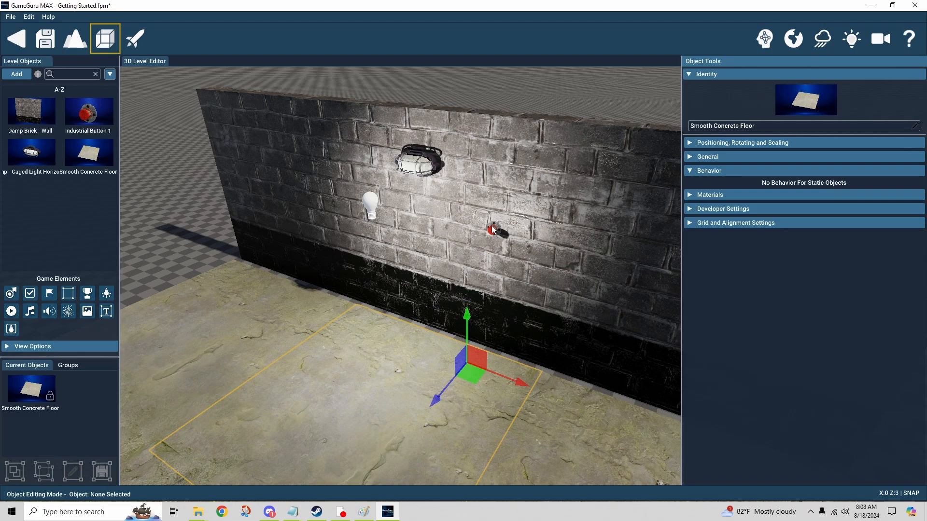
{"action": "left_click", "coordinate": [763, 40]}
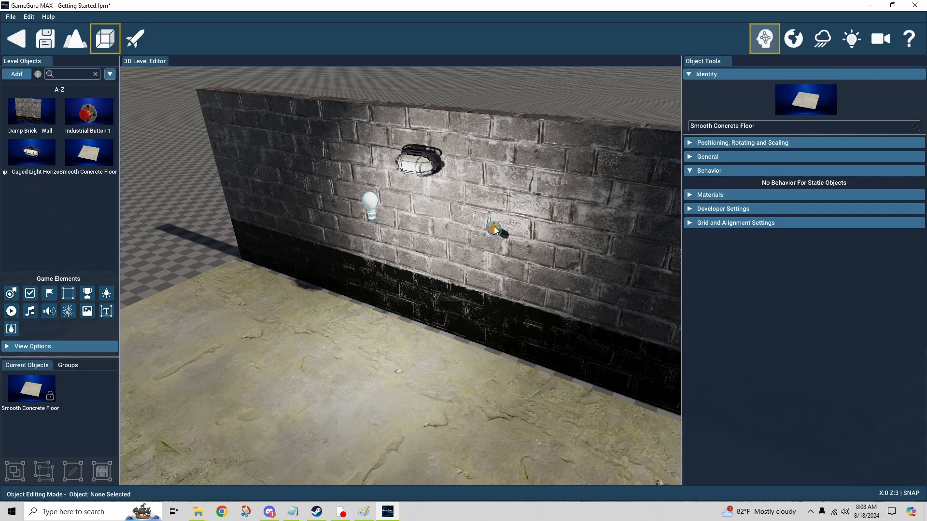
{"action": "mouse_move", "coordinate": [389, 196]}
{"action": "right_mouse_down"}
{"action": "mouse_move", "coordinate": [328, 179]}
{"action": "mouse_move", "coordinate": [389, 196]}
{"action": "right_mouse_up"}
{"action": "key", "text": "w"}
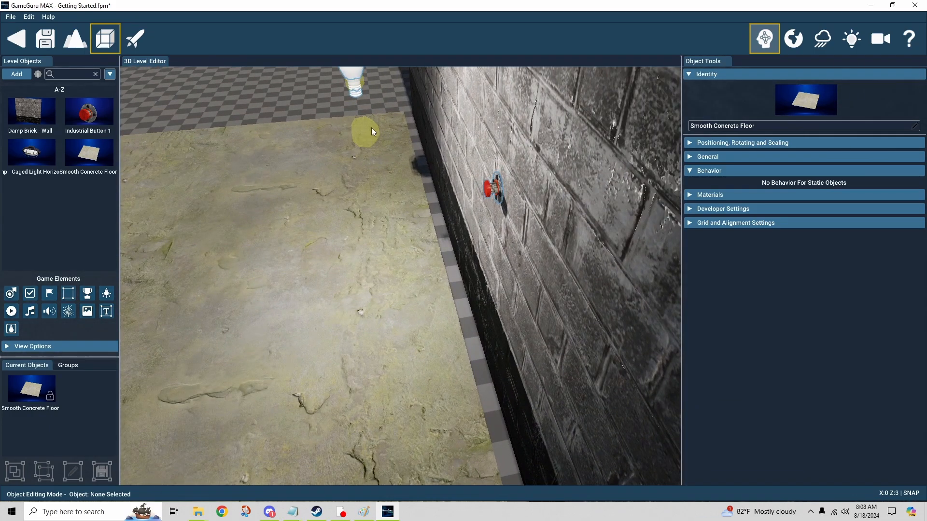
{"action": "right_click_drag", "start_coordinate": [371, 127], "coordinate": [401, 195]}
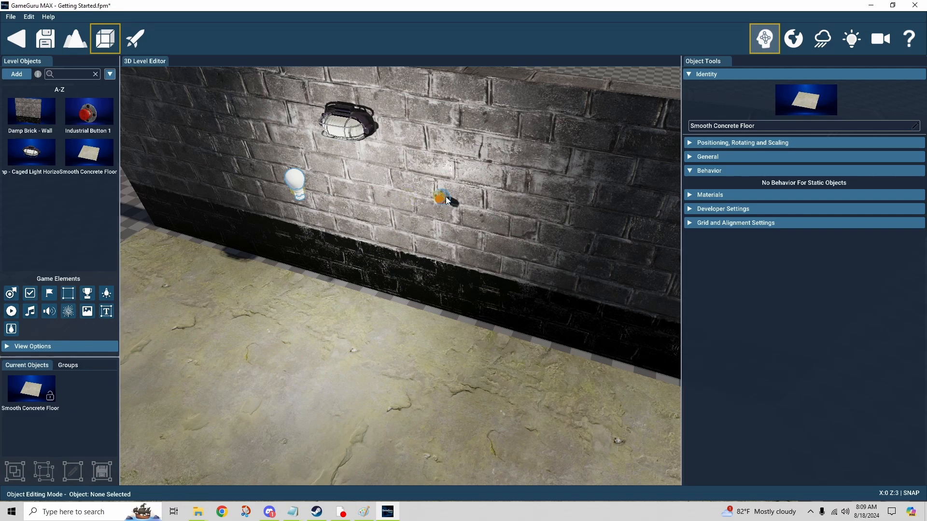
{"action": "left_click_drag", "start_coordinate": [445, 196], "coordinate": [298, 180]}
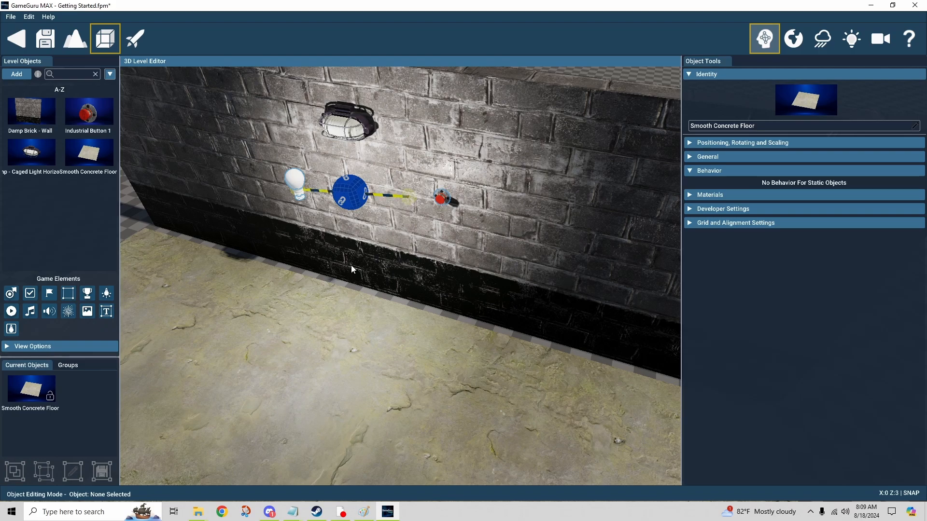
{"action": "left_click", "coordinate": [351, 193]}
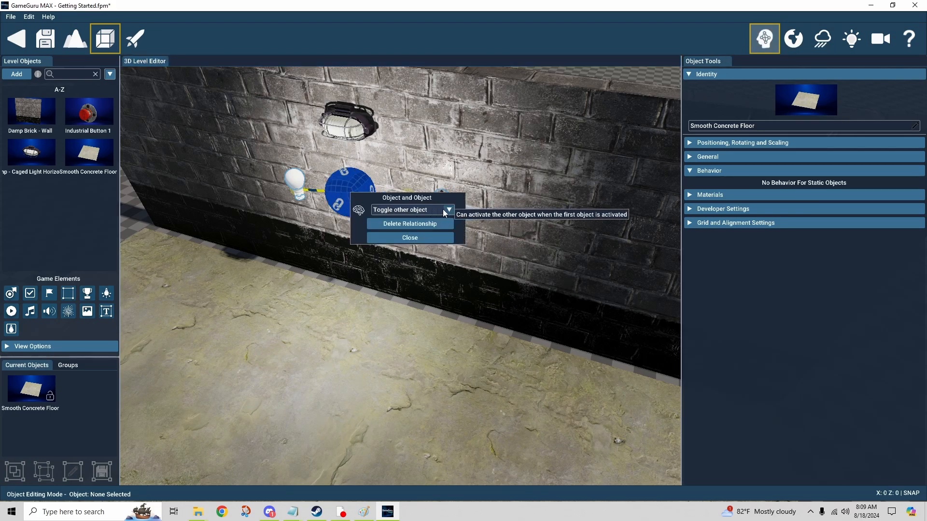
- Keep the link between the button and the light as Toggle other object, close the relationship settings and save the level
{"action": "left_click", "coordinate": [445, 210]}
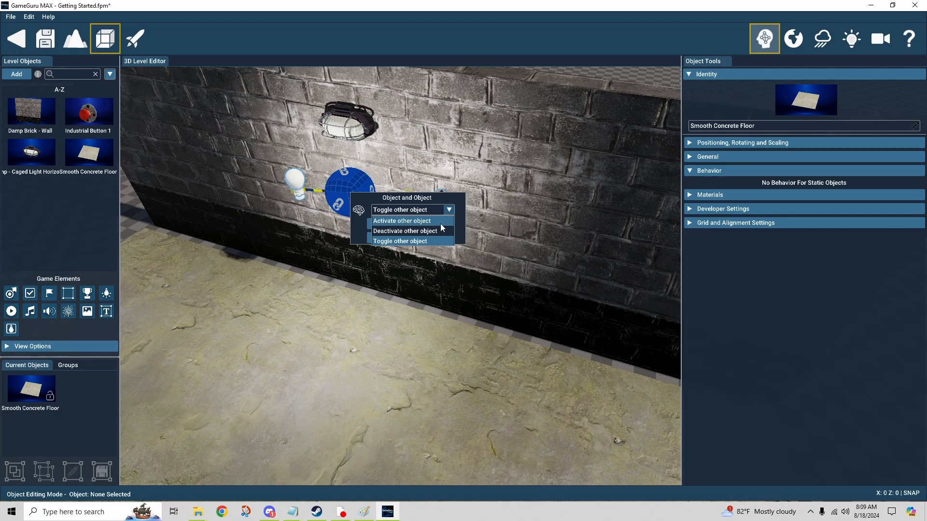
{"action": "left_click", "coordinate": [448, 198]}
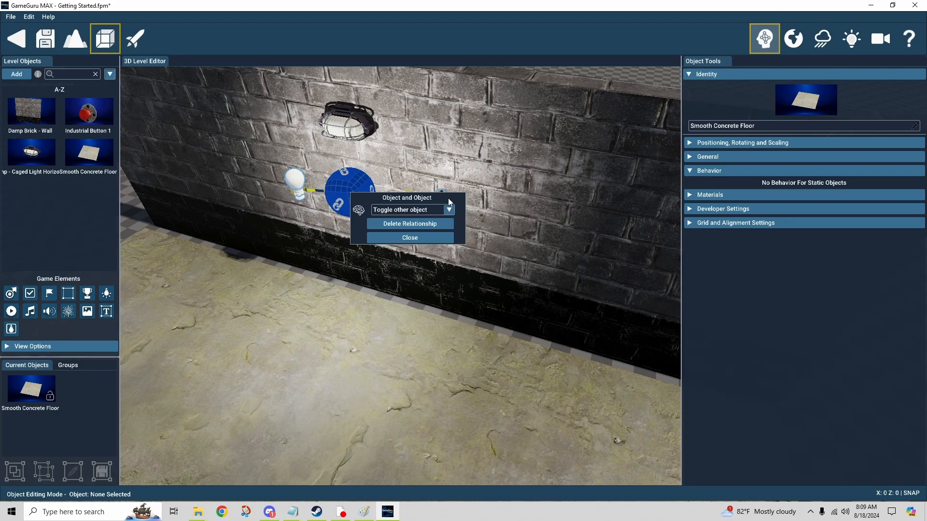
{"action": "left_click", "coordinate": [414, 237]}
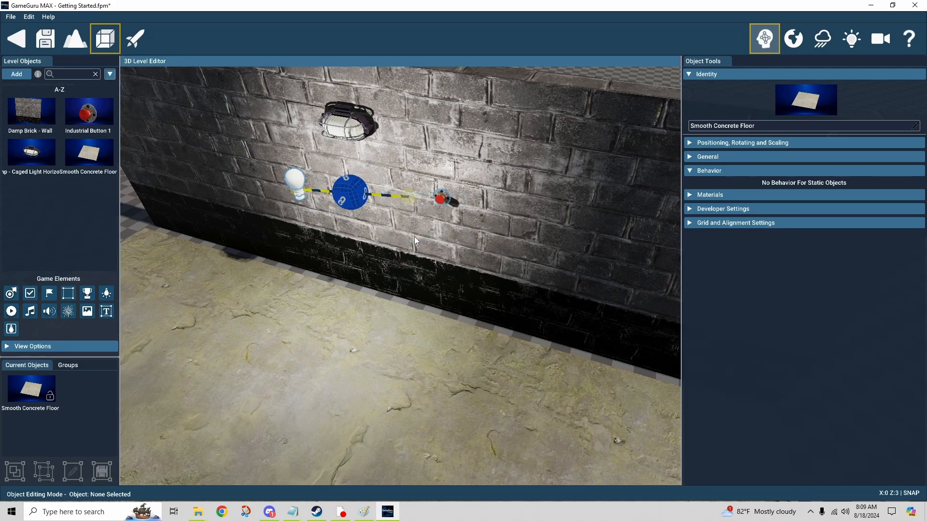
{"action": "left_click", "coordinate": [46, 38]}
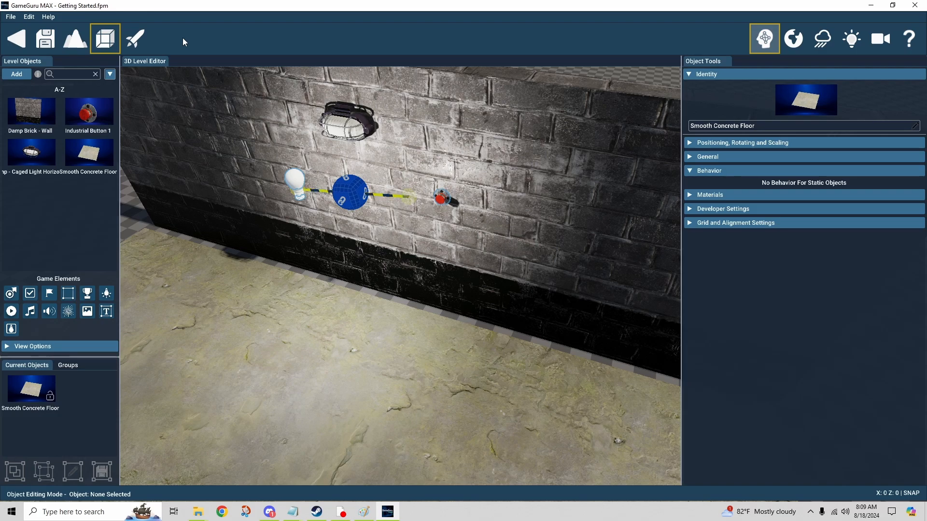
- Run a test of the level, walk up to the red wall button and turn the switch on
{"action": "left_click", "coordinate": [136, 42]}
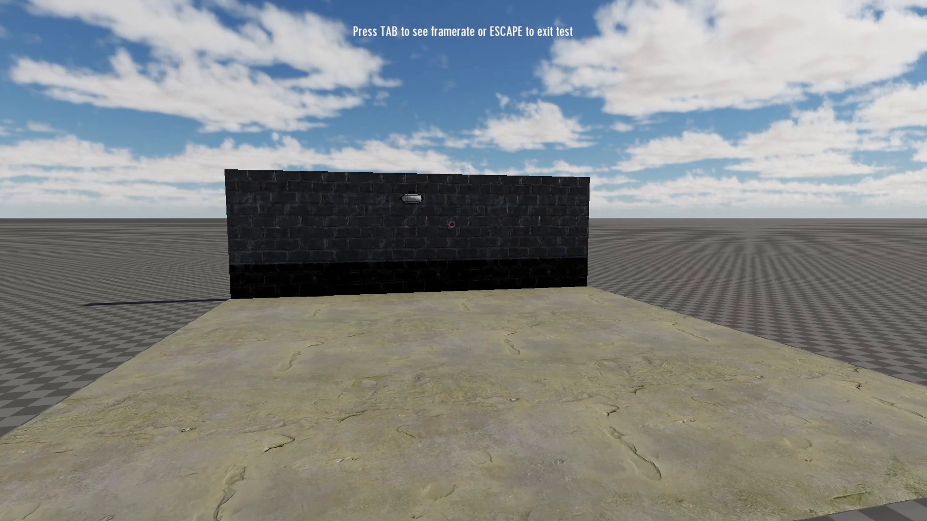
{"action": "key", "text": "Tab"}
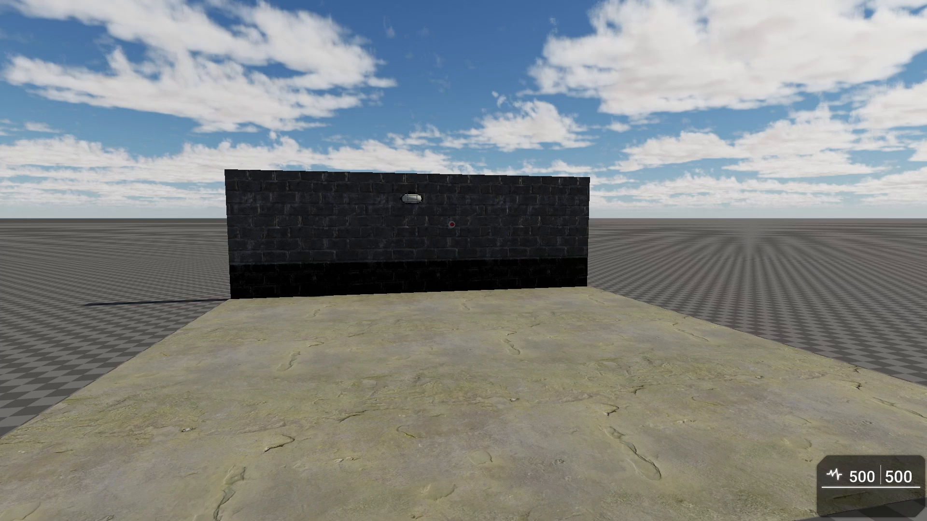
{"action": "key", "text": "w"}
{"action": "key", "text": "d"}
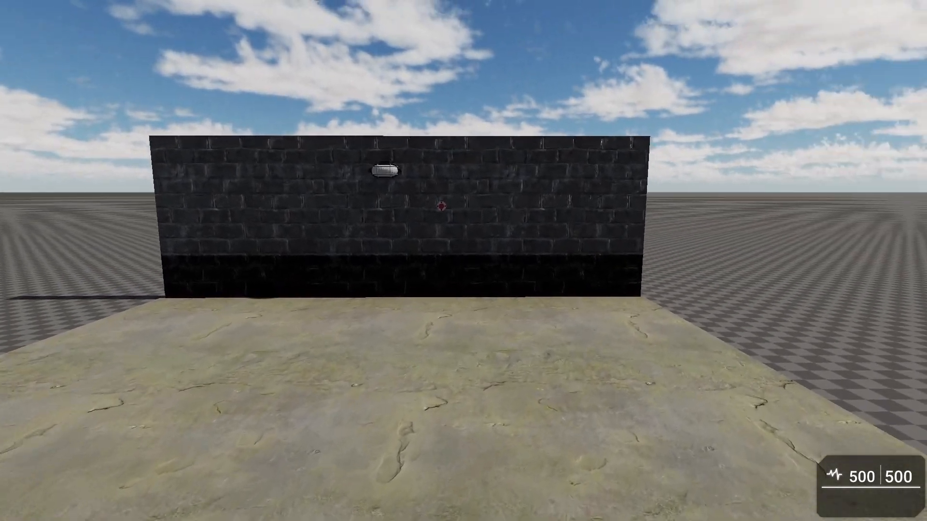
{"action": "key", "text": "w"}
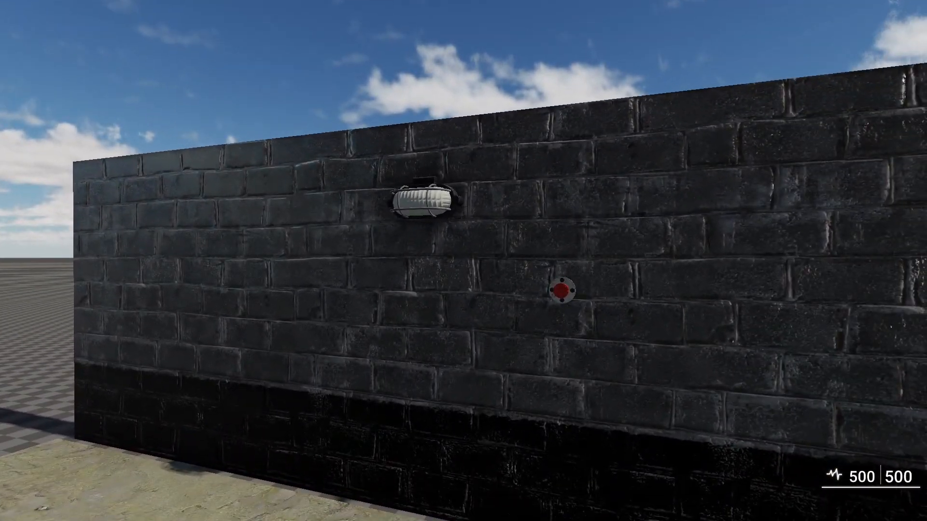
{"action": "key", "text": "w"}
{"action": "key", "text": "w"}
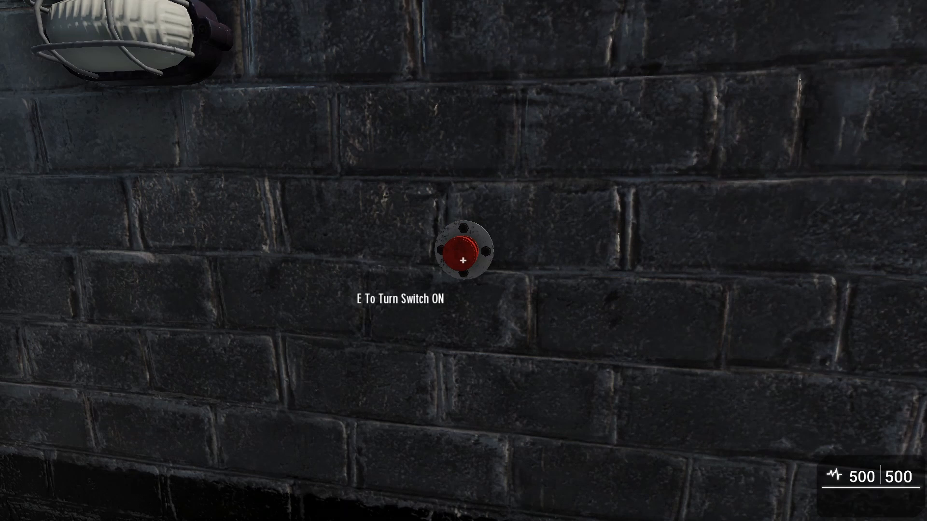
{"action": "key", "text": "e"}
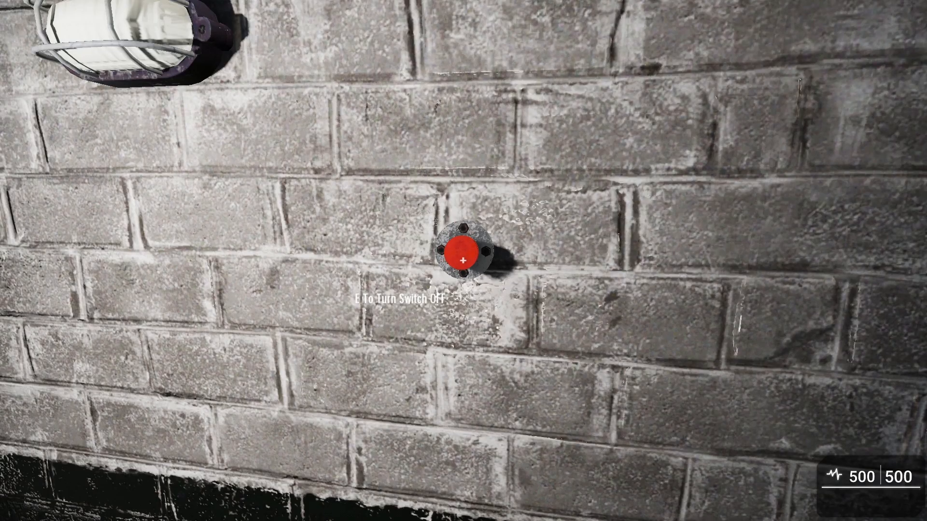
- Back away from the button to view the lamp and brick wall from several angles, and exit the test
{"action": "key", "text": "s"}
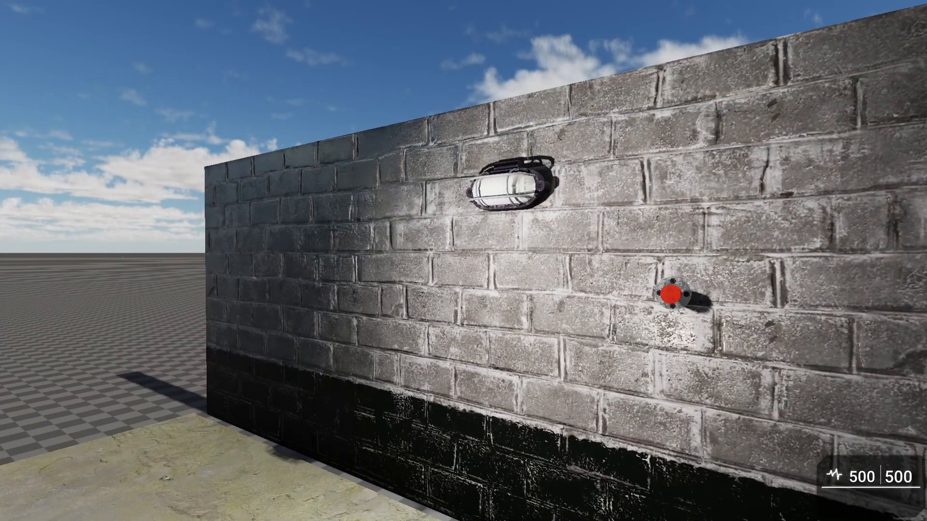
{"action": "key", "text": "d"}
{"action": "key", "text": "a"}
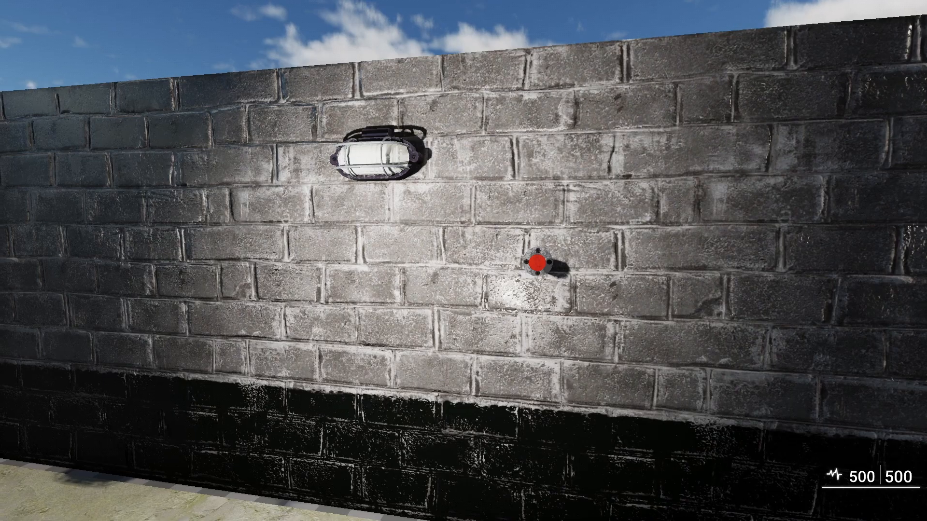
{"action": "key", "text": "Escape"}
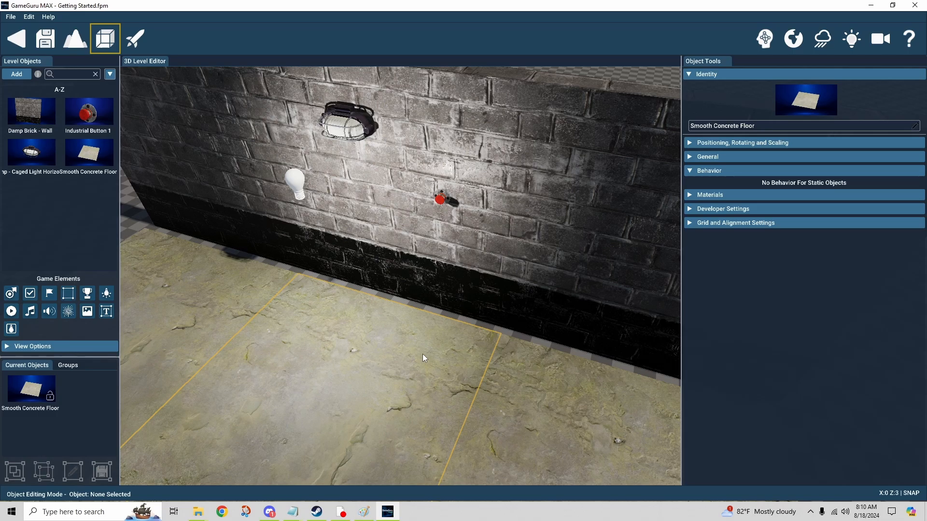
- Place a trigger zone on the concrete floor in front of the brick wall
{"action": "scroll", "coordinate": [448, 270], "scroll_direction": "down", "scroll_amount": 5}
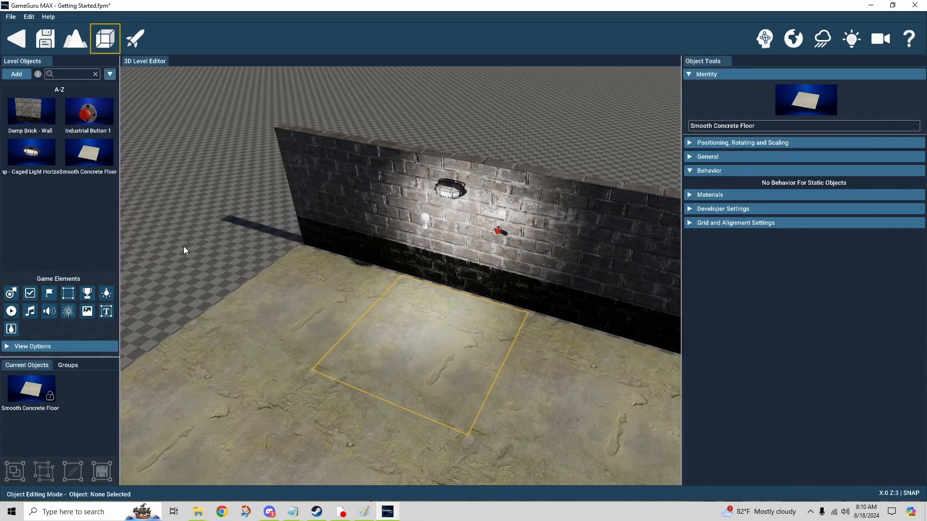
{"action": "right_click_drag", "start_coordinate": [195, 257], "coordinate": [68, 268]}
{"action": "key", "text": "s"}
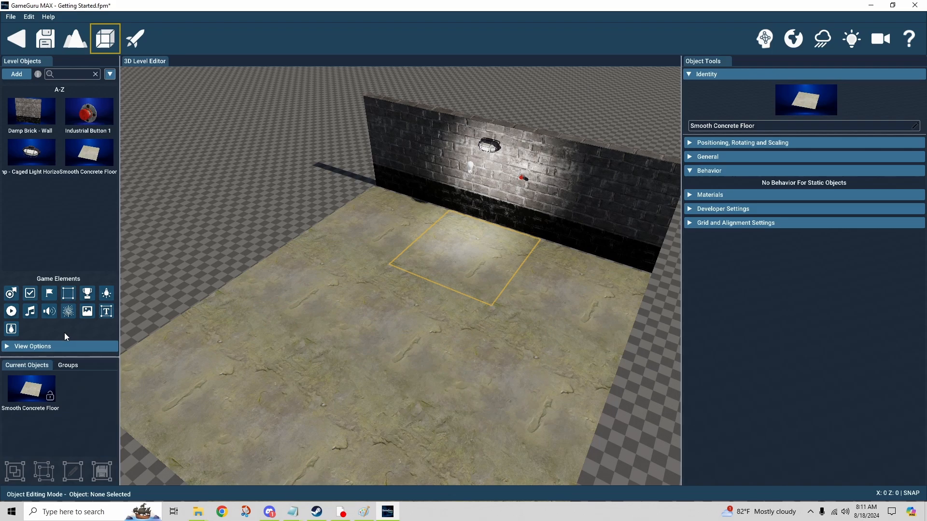
{"action": "left_click", "coordinate": [68, 294]}
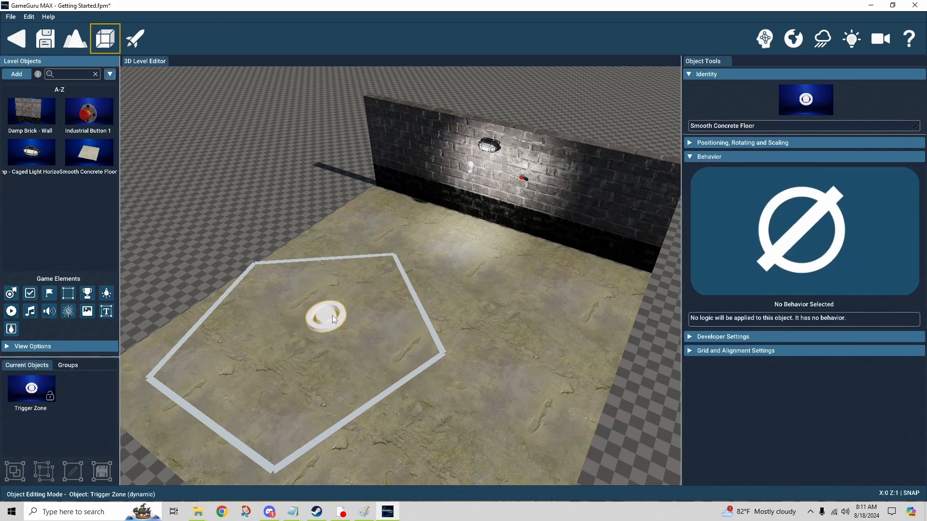
{"action": "left_click", "coordinate": [362, 326]}
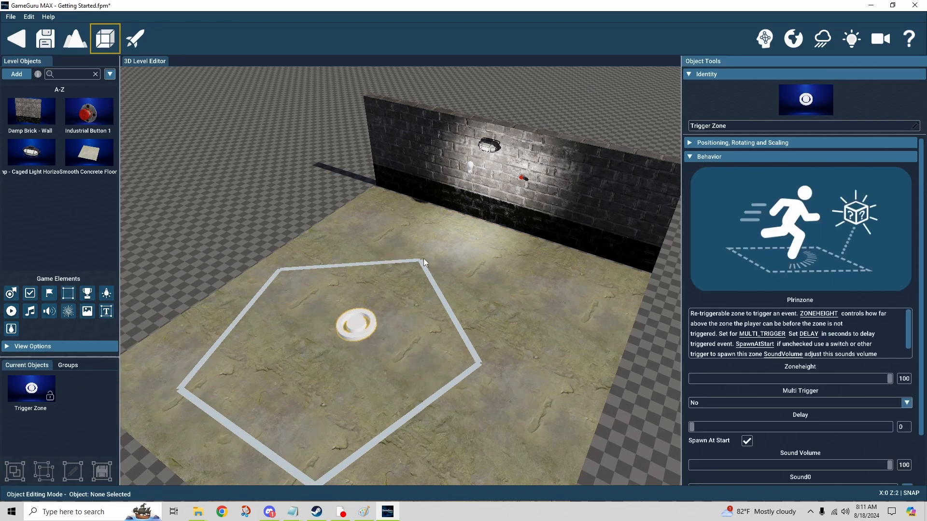
- Reshape the trigger zone into a smaller area by pulling four of its corner points inward
{"action": "left_click_drag", "start_coordinate": [420, 259], "coordinate": [352, 297]}
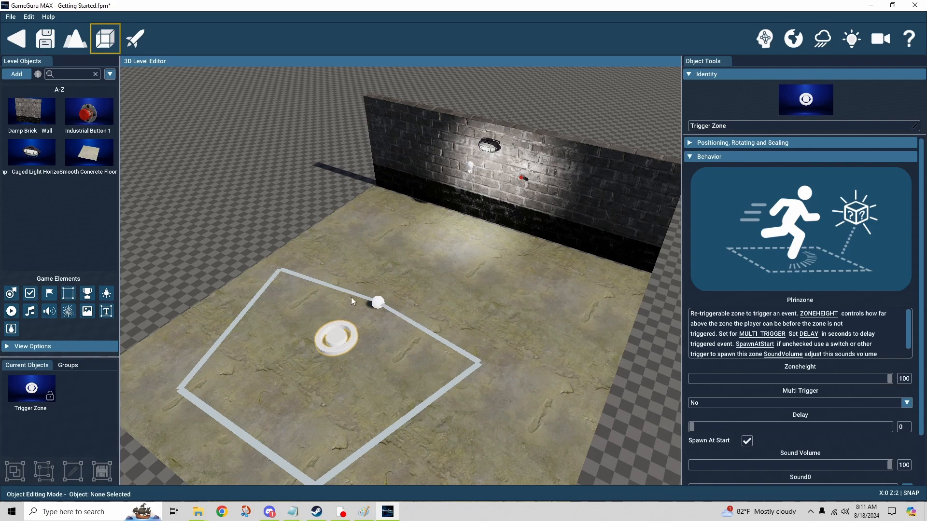
{"action": "left_click", "coordinate": [279, 268]}
{"action": "left_click", "coordinate": [342, 341]}
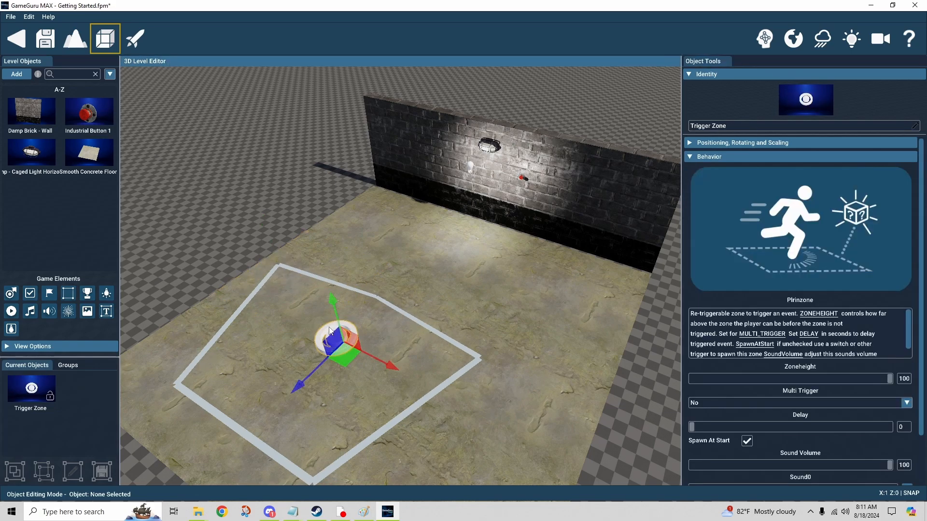
{"action": "left_click_drag", "start_coordinate": [279, 268], "coordinate": [310, 319]}
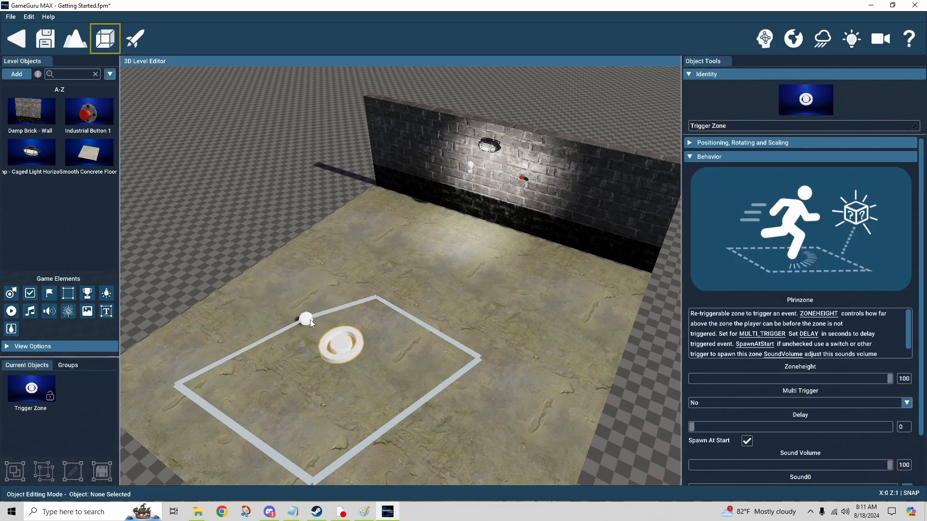
{"action": "left_click", "coordinate": [337, 344]}
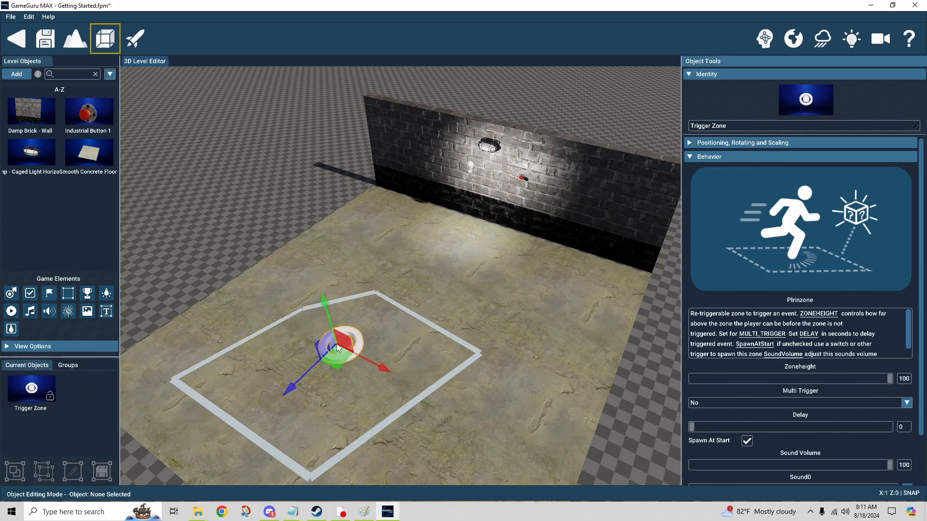
{"action": "left_click_drag", "start_coordinate": [171, 382], "coordinate": [279, 361]}
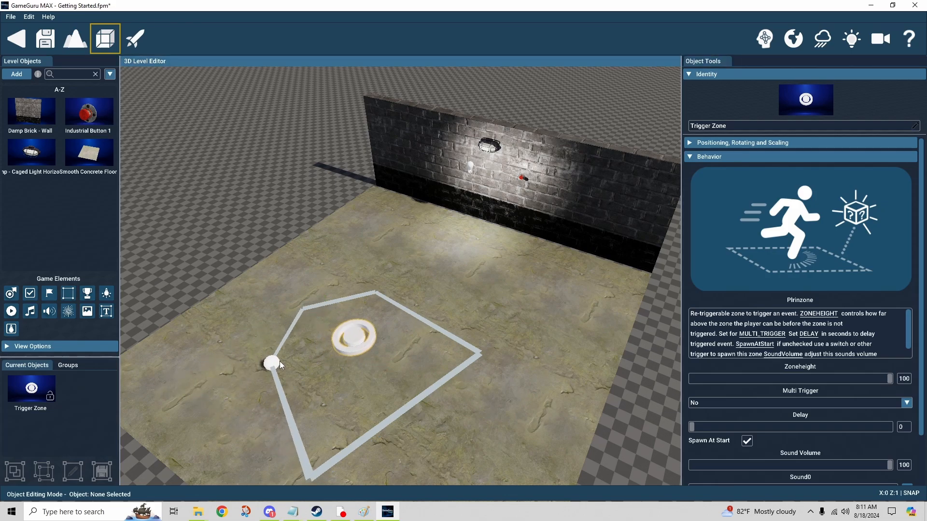
{"action": "left_click", "coordinate": [360, 334]}
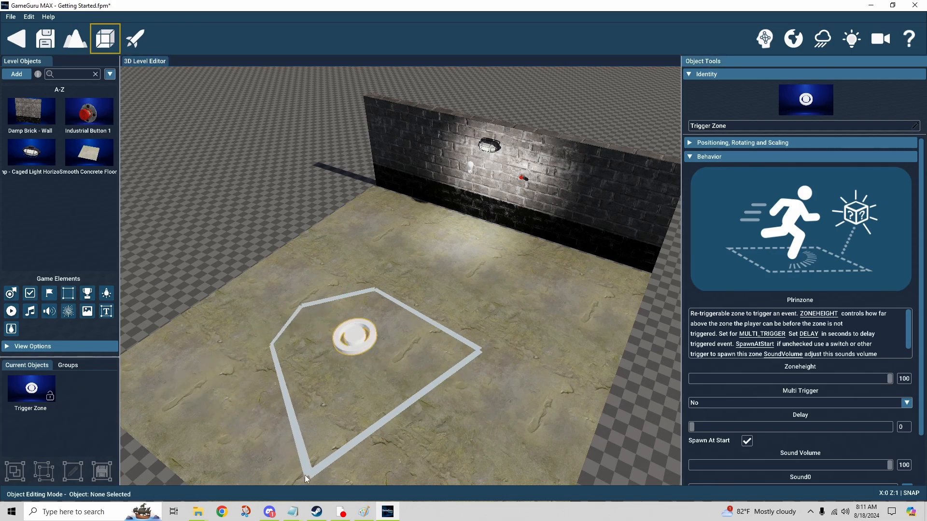
{"action": "left_click_drag", "start_coordinate": [305, 475], "coordinate": [340, 394]}
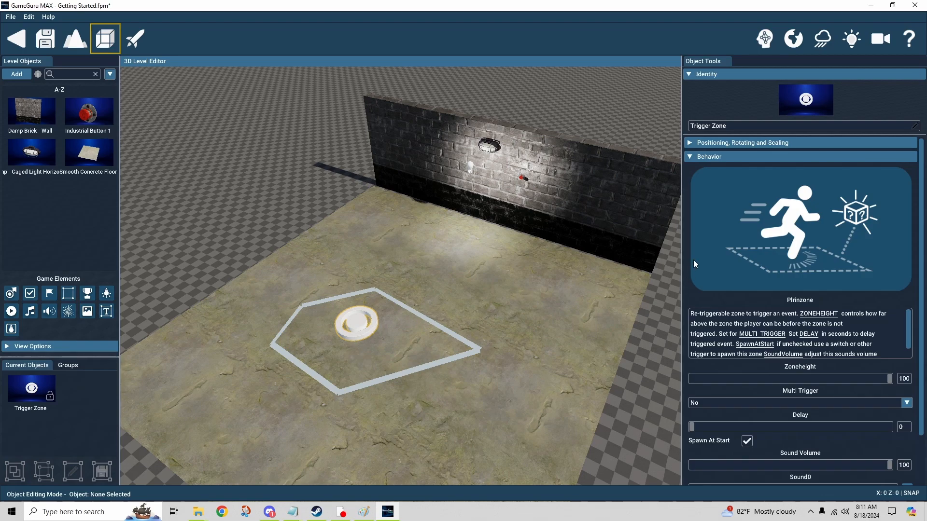
- Examine the trigger zone's Plrinzone settings and browse the Markers behaviors in the Behavior Library, leaving the behavior as it is
{"action": "scroll", "coordinate": [717, 319], "scroll_direction": "down", "scroll_amount": 1}
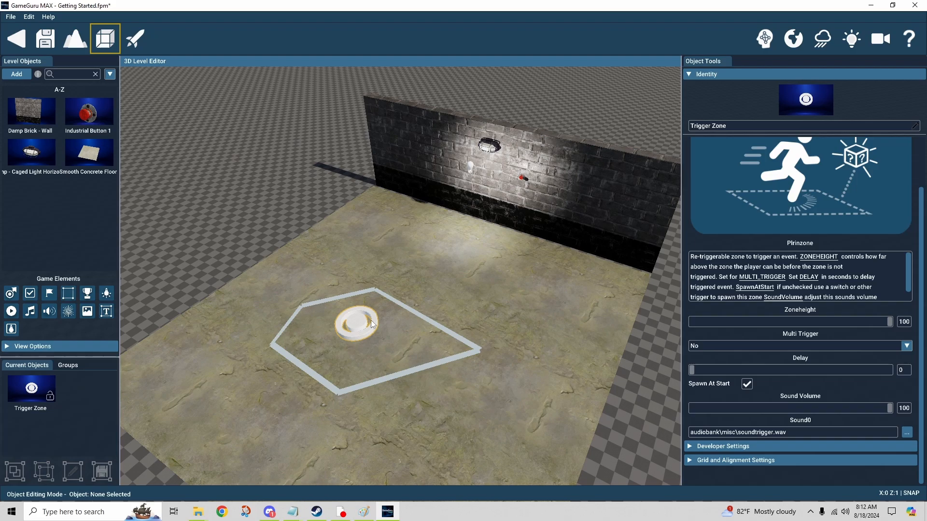
{"action": "left_click", "coordinate": [797, 184]}
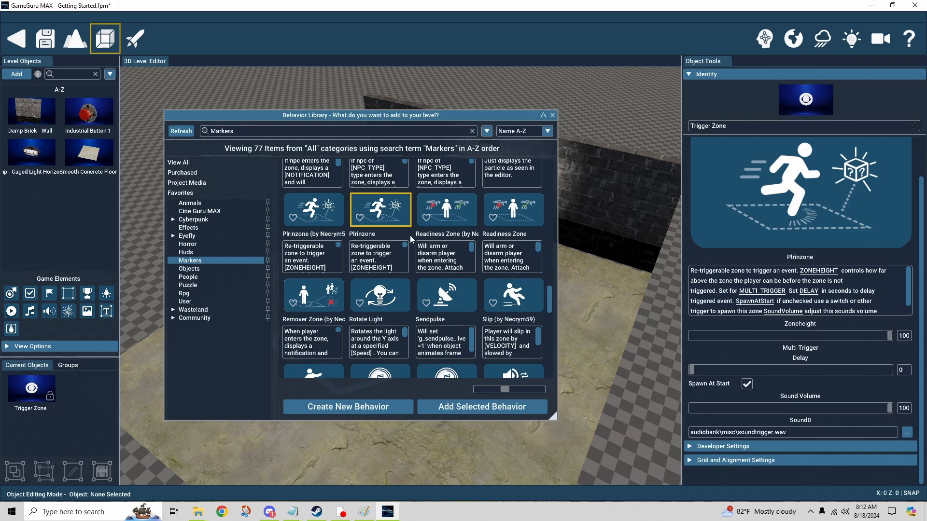
{"action": "scroll", "coordinate": [411, 239], "scroll_direction": "down", "scroll_amount": 3}
{"action": "scroll", "coordinate": [411, 238], "scroll_direction": "up", "scroll_amount": 4}
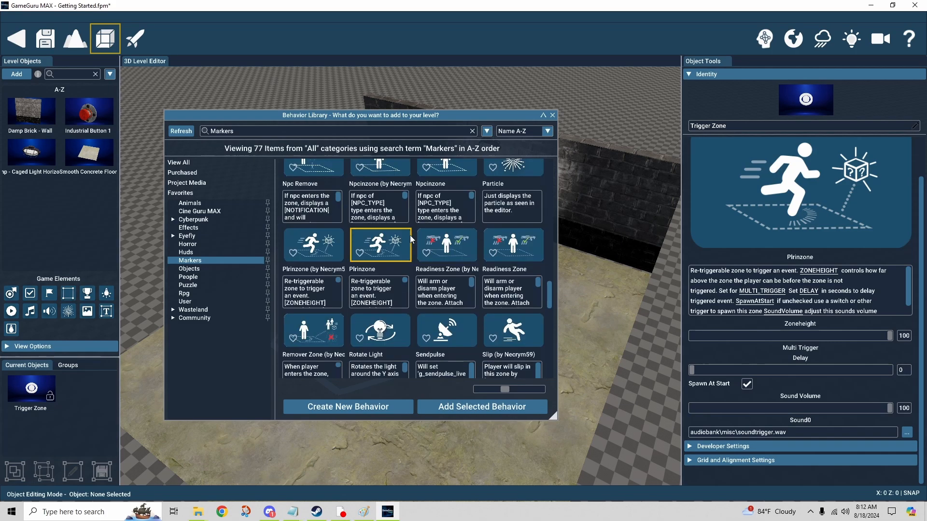
{"action": "scroll", "coordinate": [411, 239], "scroll_direction": "down", "scroll_amount": 5}
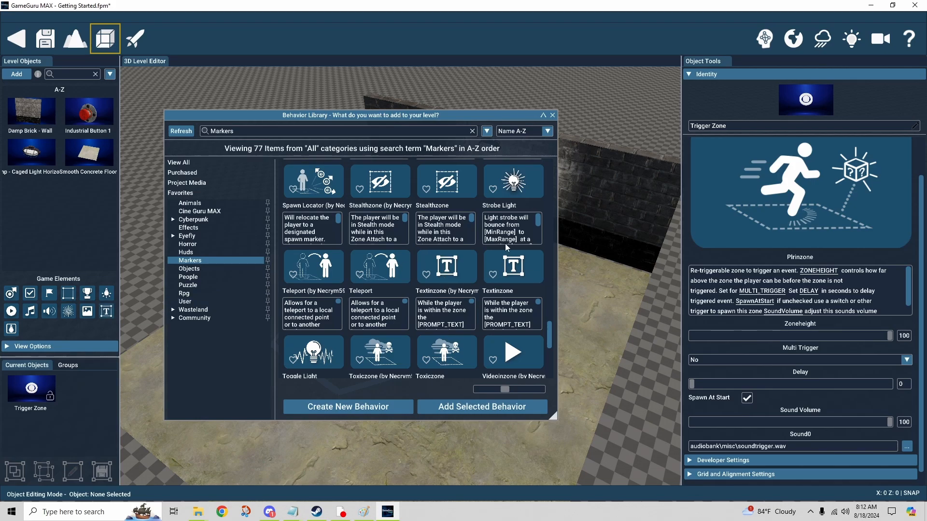
{"action": "left_click", "coordinate": [553, 115]}
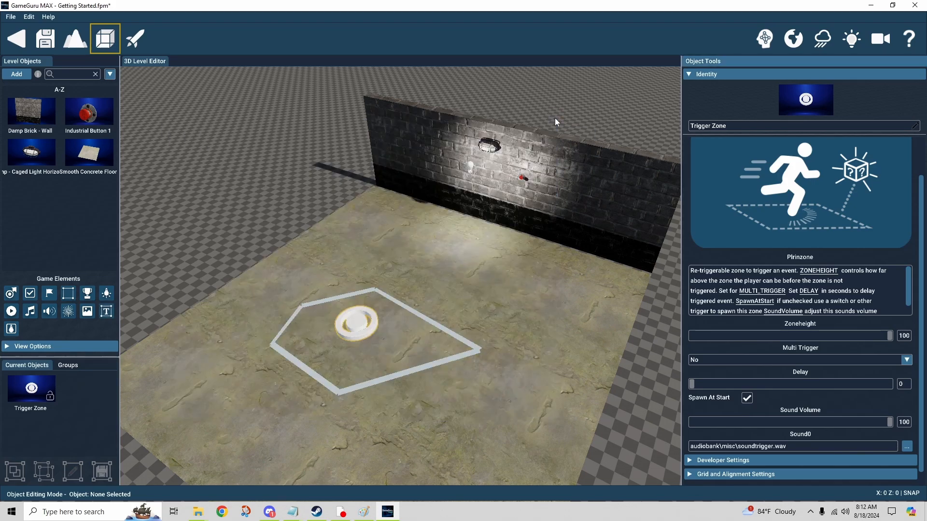
- Delete the trigger zone and place a Player Start Position marker on the concrete floor facing the brick wall
{"action": "left_click", "coordinate": [360, 323]}
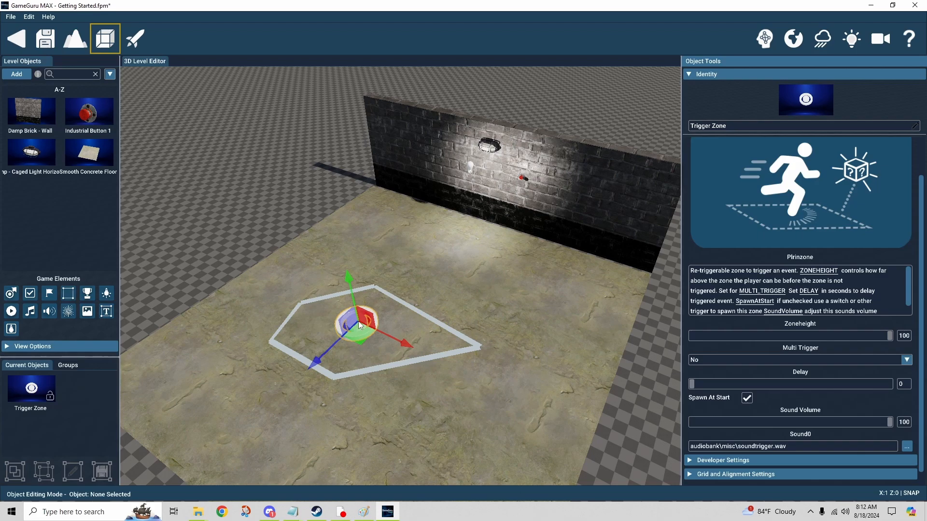
{"action": "key", "text": "Delete"}
{"action": "left_click", "coordinate": [11, 293]}
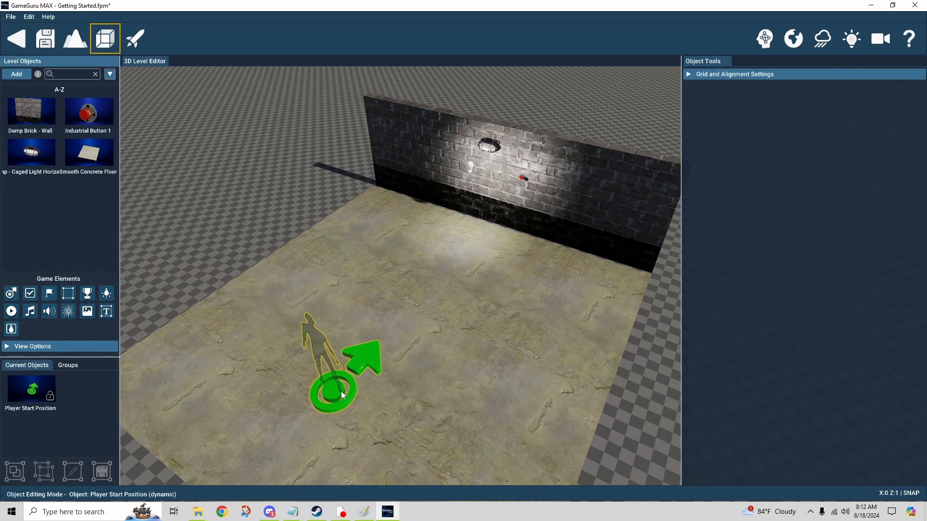
{"action": "left_click", "coordinate": [341, 391]}
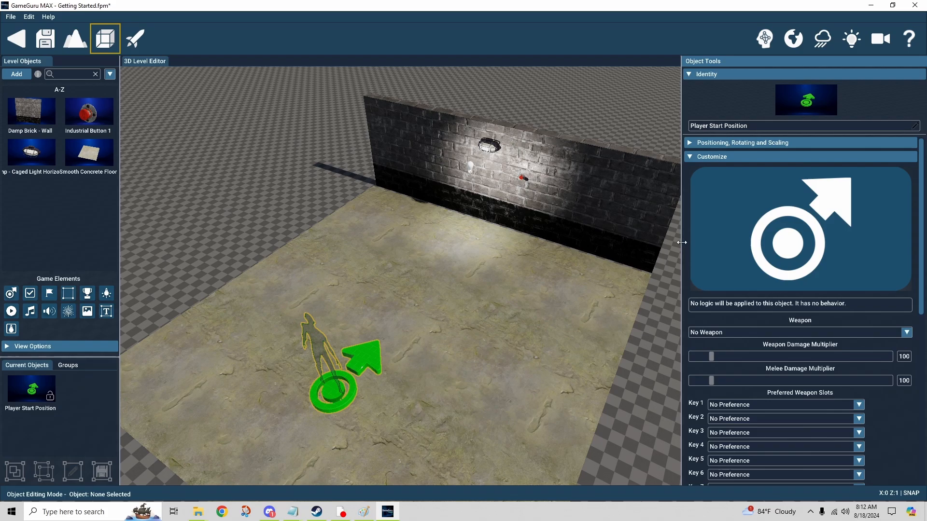
- Examine the Player Start Position's player settings and its expanded Developer Settings
{"action": "scroll", "coordinate": [686, 246], "scroll_direction": "down", "scroll_amount": 10}
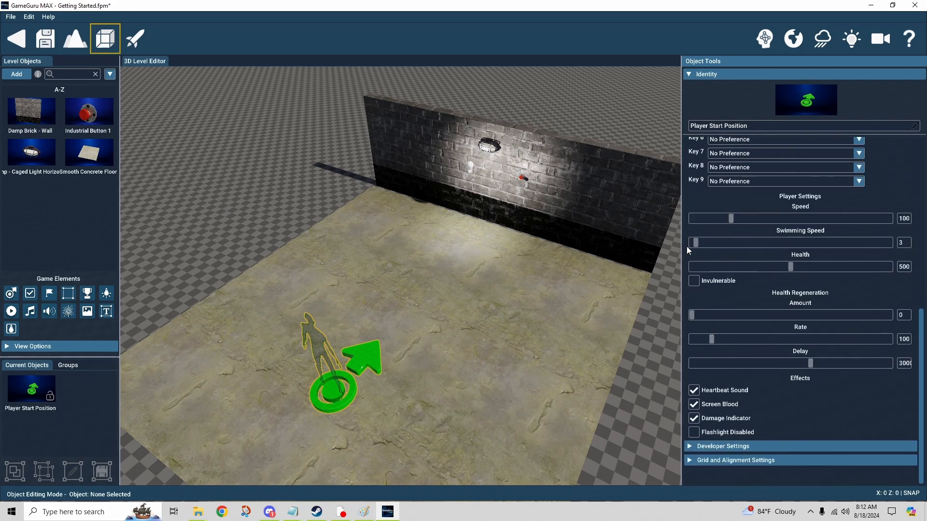
{"action": "left_click", "coordinate": [691, 446]}
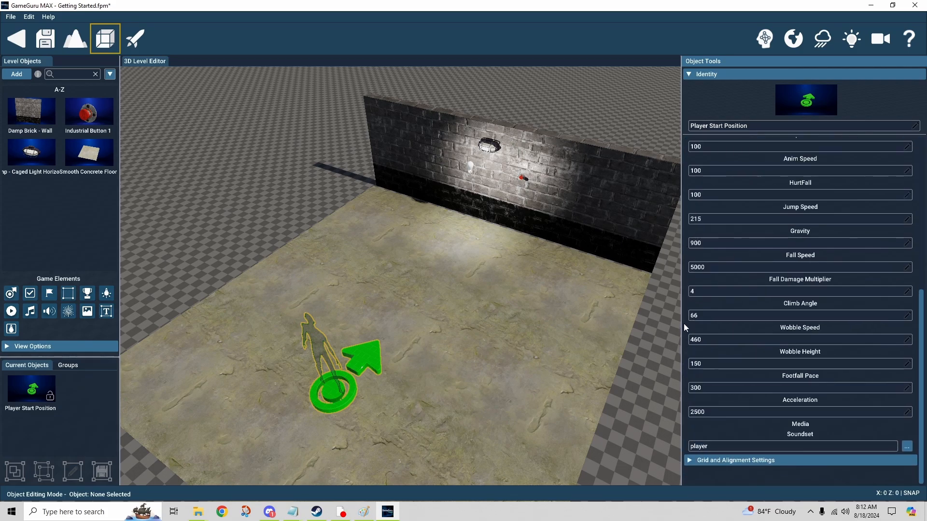
{"action": "scroll", "coordinate": [761, 297], "scroll_direction": "up", "scroll_amount": 6}
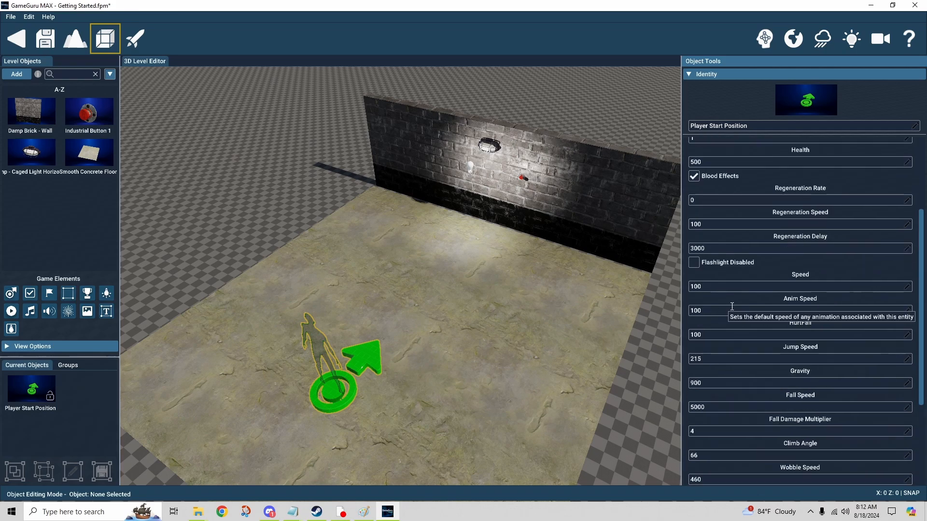
- Set the Player Start Position's starting weapon to Aztec Spear
{"action": "left_click", "coordinate": [689, 171]}
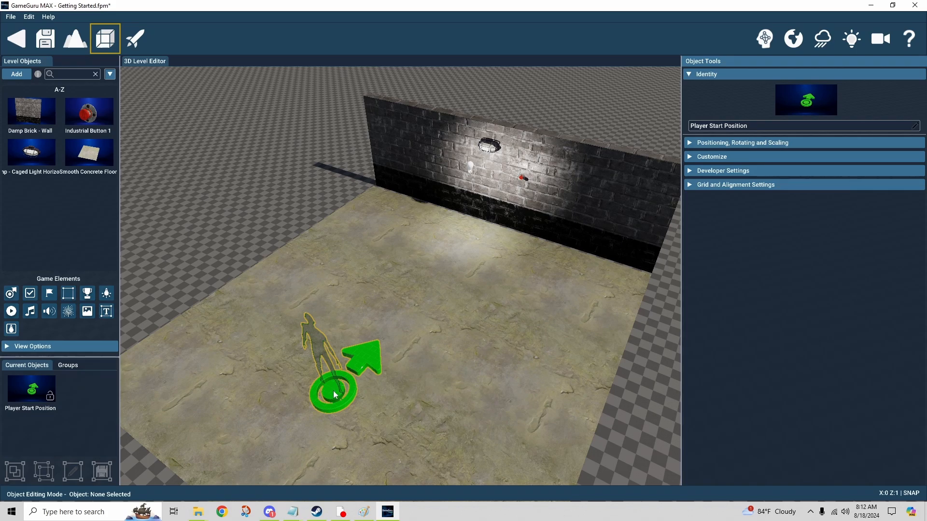
{"action": "left_click", "coordinate": [317, 348]}
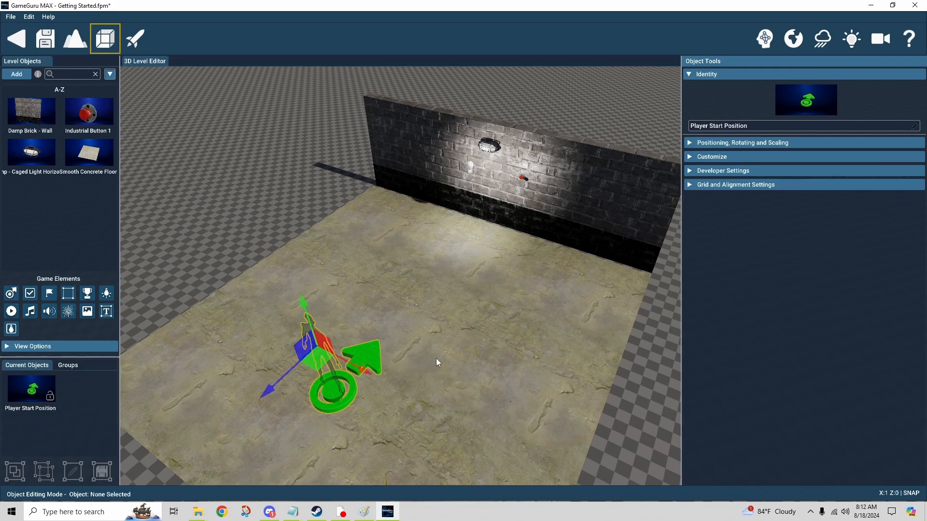
{"action": "left_click", "coordinate": [697, 157]}
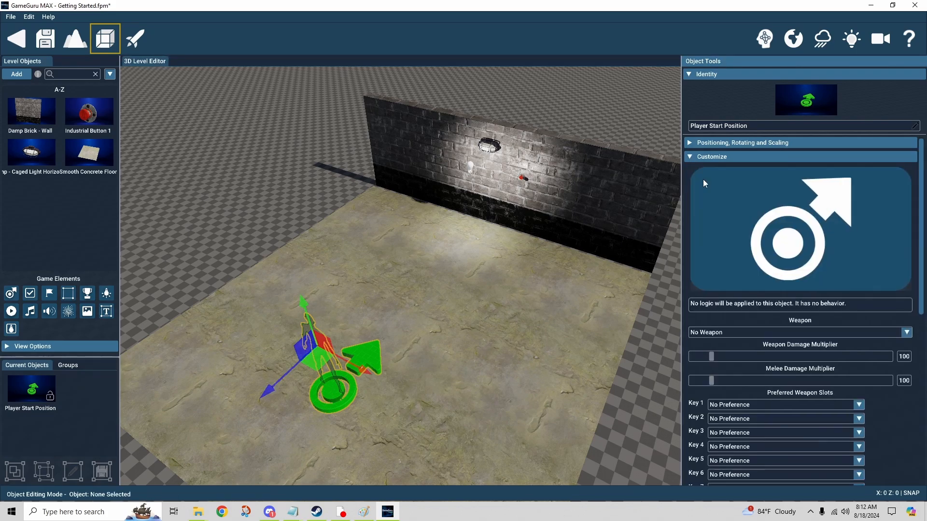
{"action": "left_click", "coordinate": [732, 333]}
{"action": "left_click", "coordinate": [737, 374]}
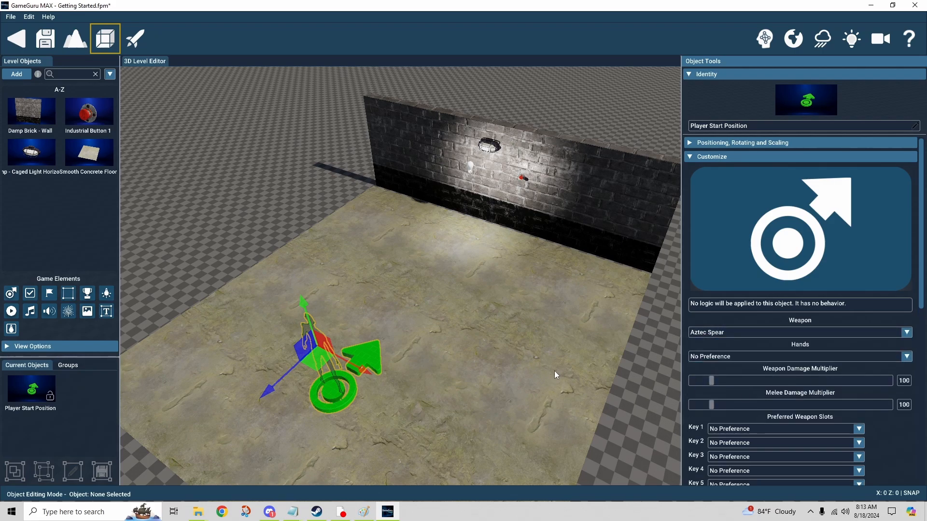
- Place a new Player Start Position marker on the concrete floor and move it toward the floor's front-left area, facing the wall
{"action": "left_click", "coordinate": [11, 292]}
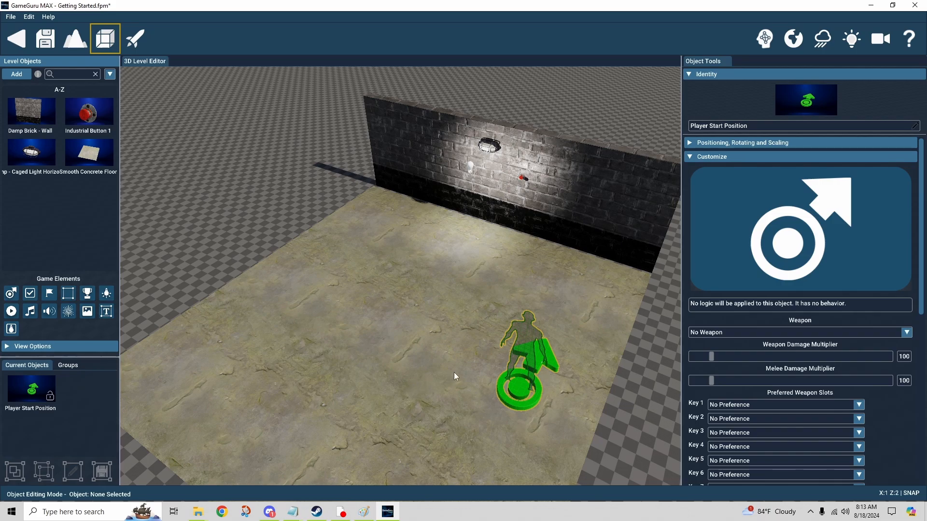
{"action": "left_click", "coordinate": [526, 340]}
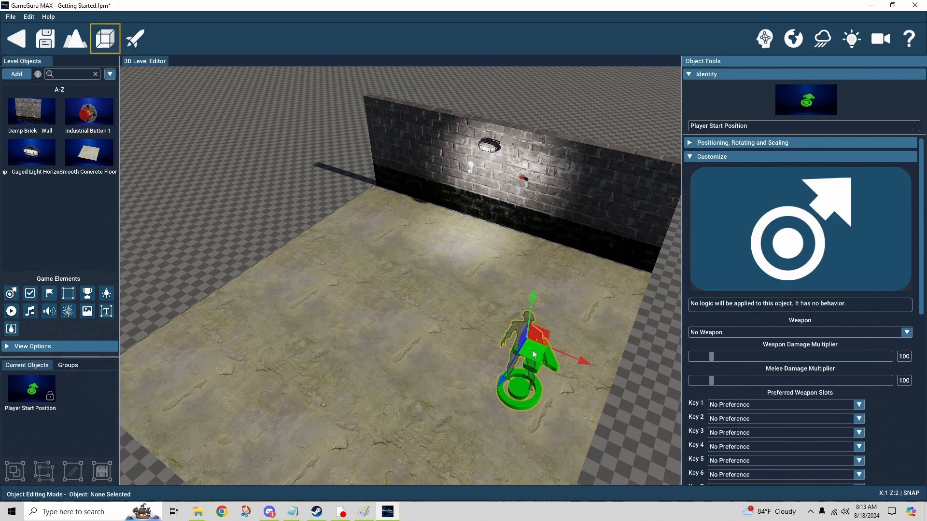
{"action": "mouse_move", "coordinate": [535, 352]}
{"action": "left_mouse_down"}
{"action": "mouse_move", "coordinate": [276, 348]}
{"action": "mouse_move", "coordinate": [485, 346]}
{"action": "mouse_move", "coordinate": [566, 386]}
{"action": "left_mouse_up"}
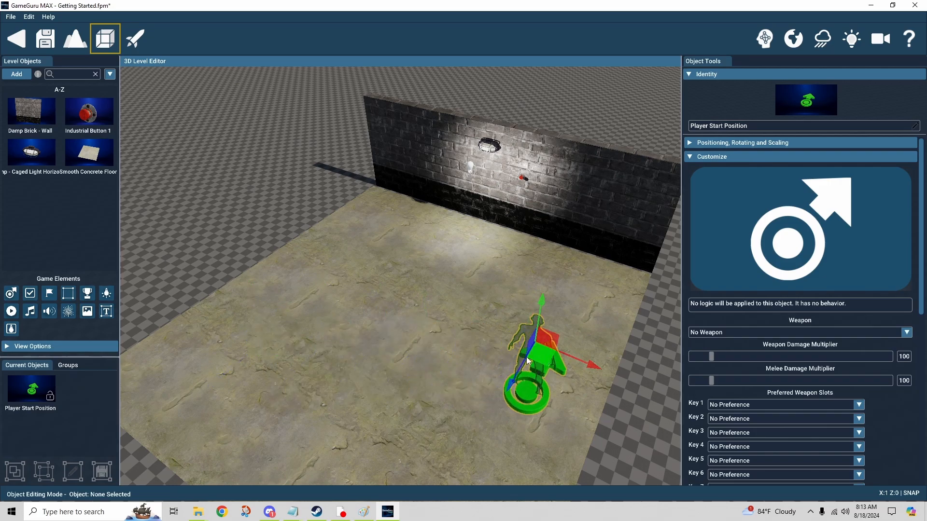
{"action": "left_click_drag", "start_coordinate": [528, 360], "coordinate": [272, 361]}
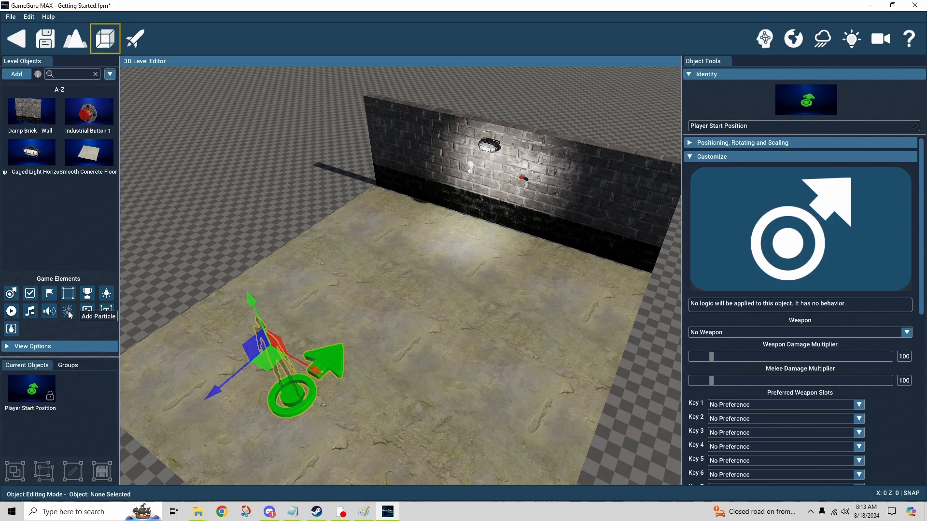
- Add a particle element raised above the concrete floor with the fire_and_smoke effect, and save the level
{"action": "left_click", "coordinate": [95, 317]}
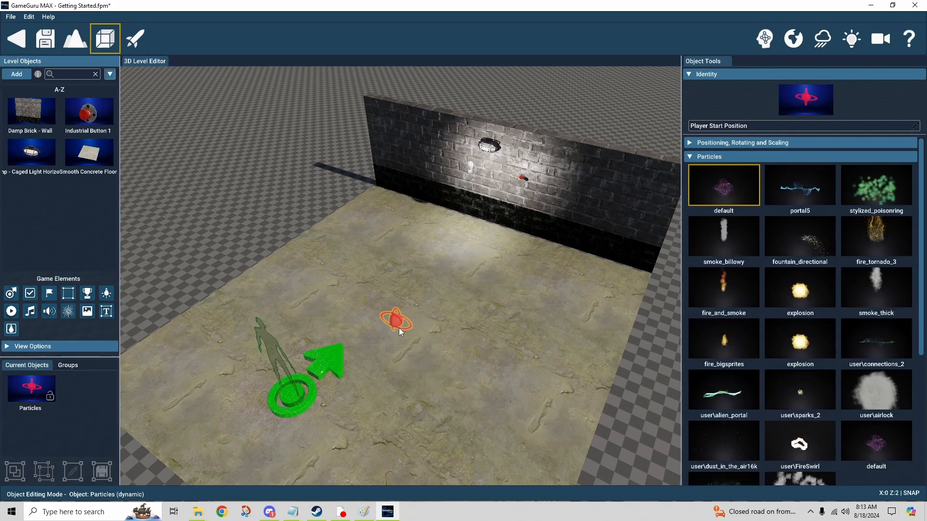
{"action": "left_click", "coordinate": [399, 329]}
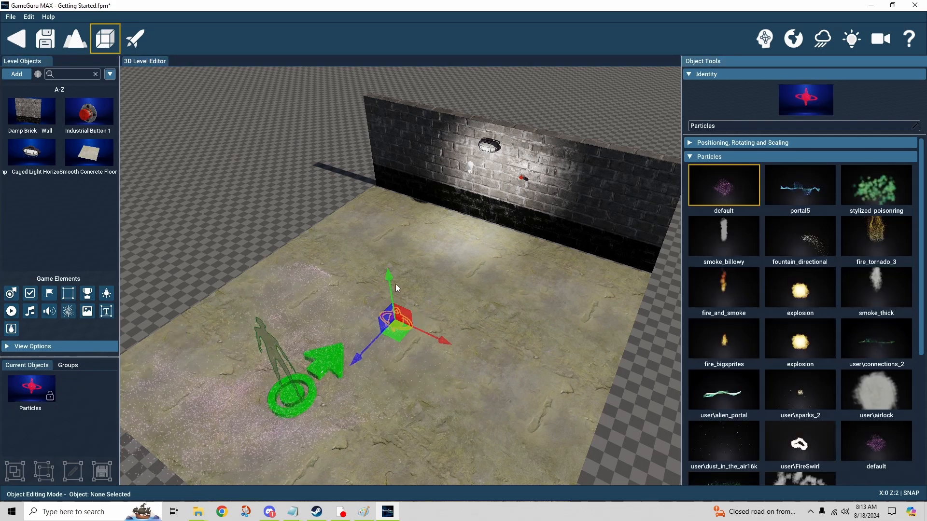
{"action": "left_click_drag", "start_coordinate": [391, 273], "coordinate": [381, 206]}
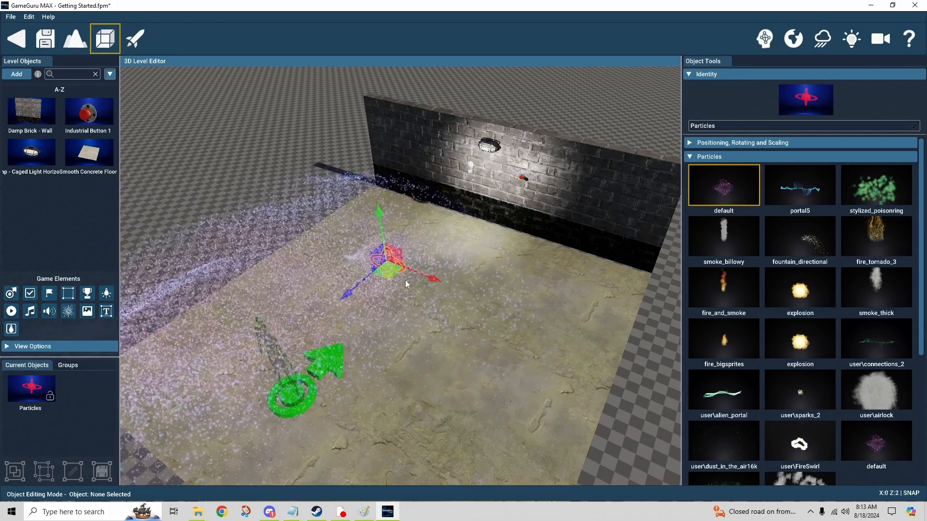
{"action": "left_click", "coordinate": [737, 296]}
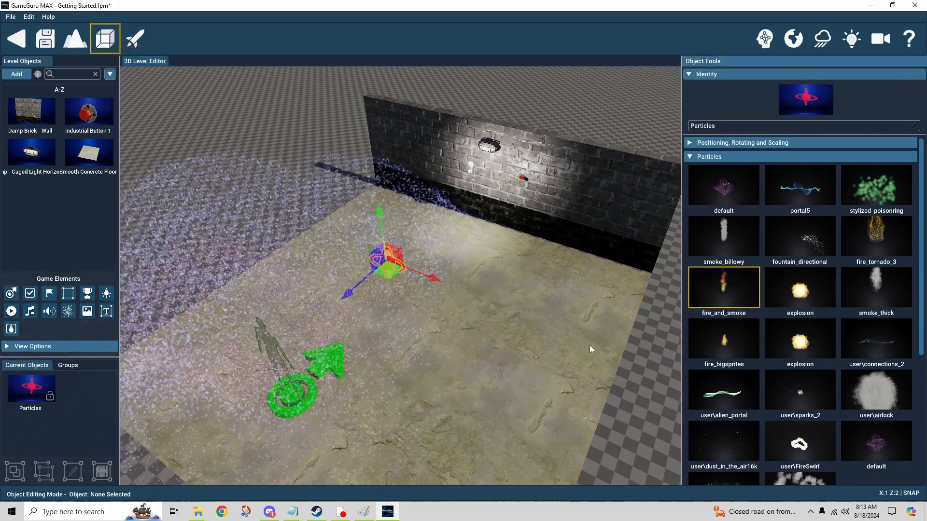
{"action": "left_click", "coordinate": [46, 40]}
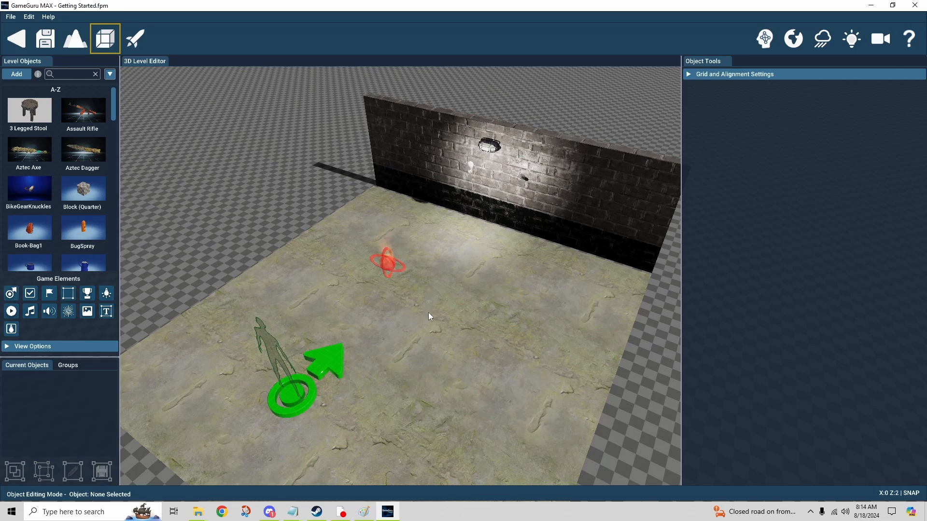
- Look through the particle element's effect presets and Particle Values, and delete the particle from the level
{"action": "left_click", "coordinate": [390, 267]}
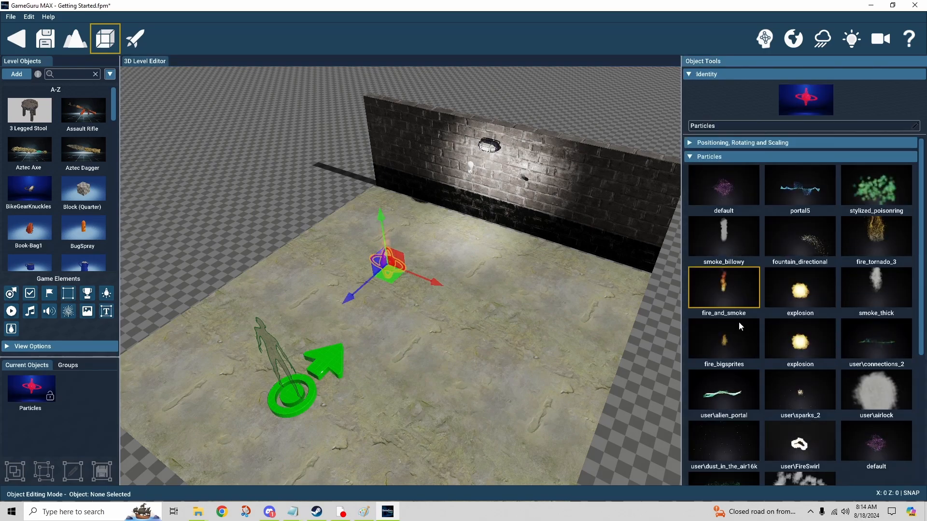
{"action": "scroll", "coordinate": [686, 284], "scroll_direction": "down", "scroll_amount": 3}
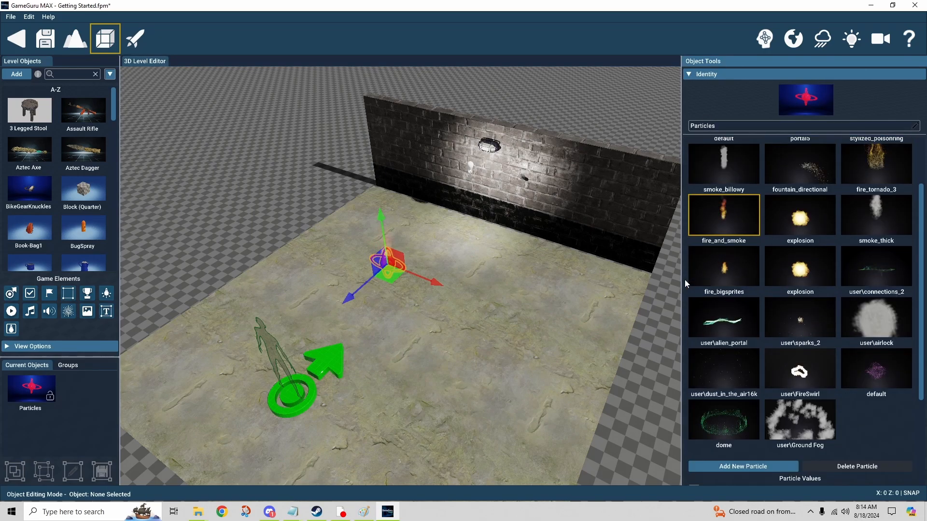
{"action": "scroll", "coordinate": [685, 281], "scroll_direction": "down", "scroll_amount": 2}
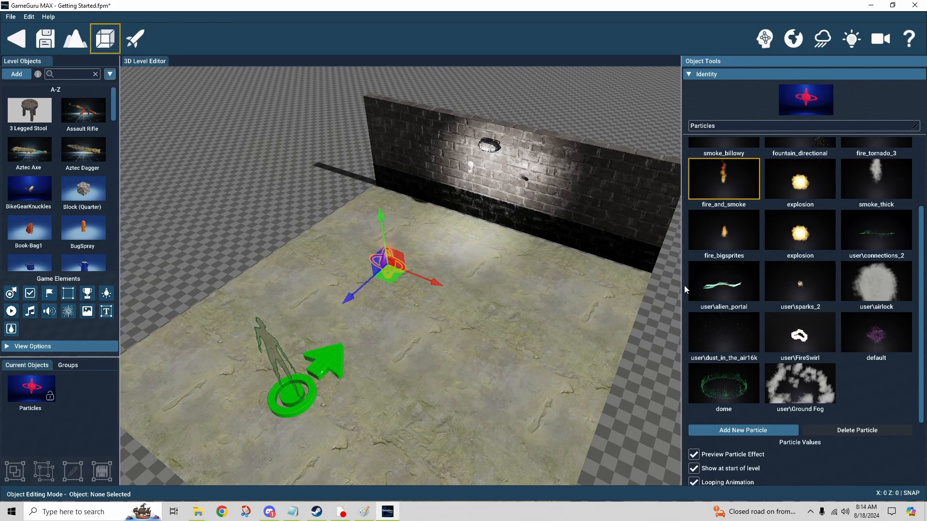
{"action": "scroll", "coordinate": [691, 304], "scroll_direction": "down", "scroll_amount": 4}
{"action": "scroll", "coordinate": [802, 372], "scroll_direction": "up", "scroll_amount": 3}
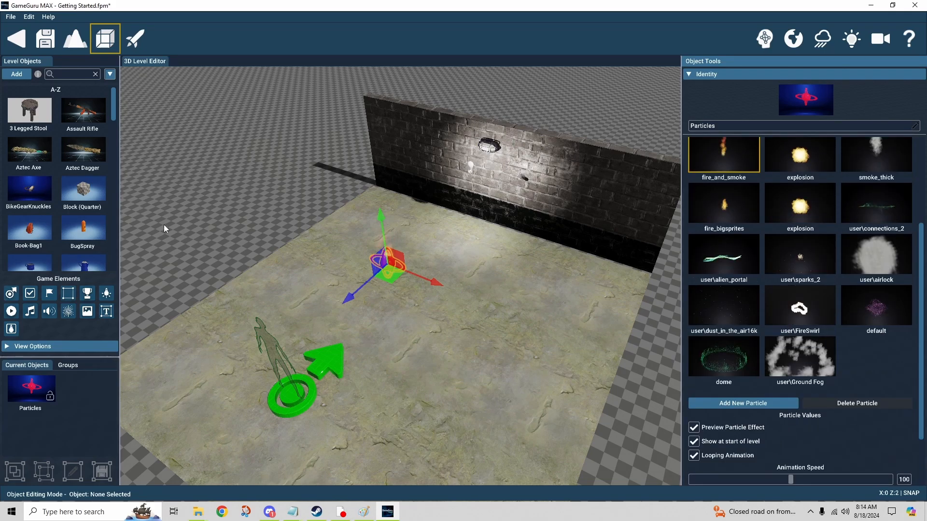
{"action": "left_click", "coordinate": [29, 17]}
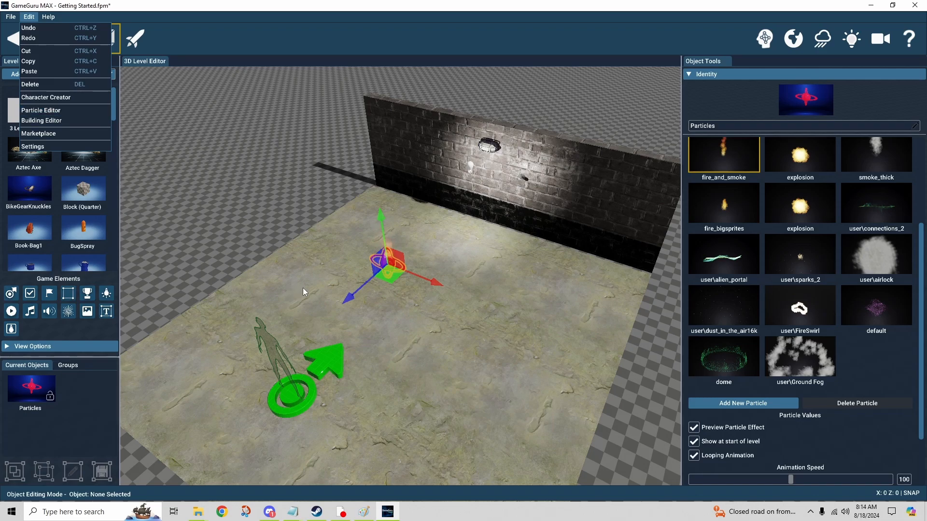
{"action": "left_click", "coordinate": [404, 305]}
{"action": "key", "text": "Delete"}
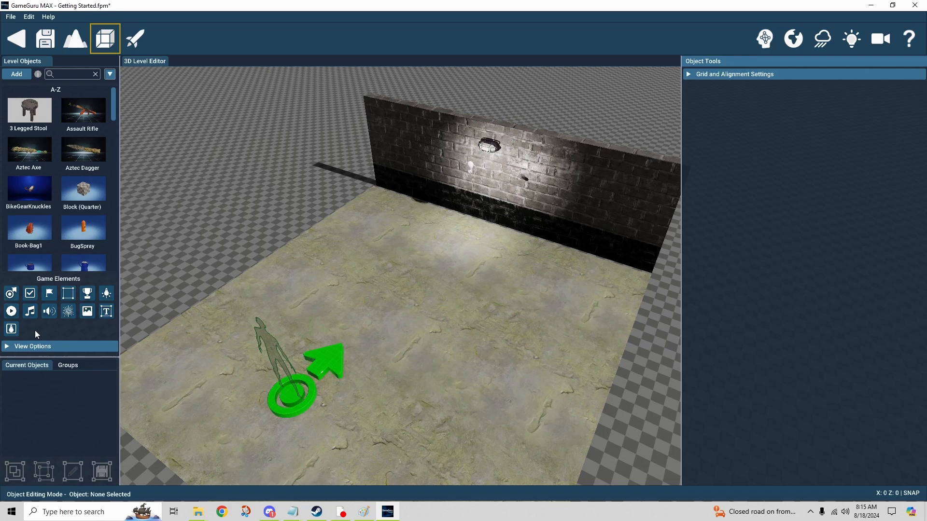
- Place a Flag Element near the middle of the concrete floor
{"action": "left_click", "coordinate": [50, 294]}
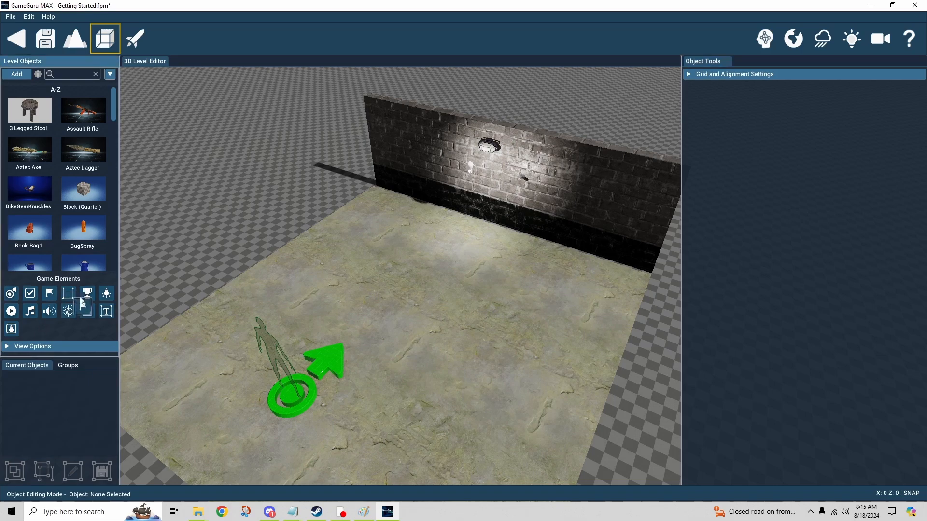
{"action": "left_click", "coordinate": [372, 317]}
{"action": "left_click", "coordinate": [444, 327]}
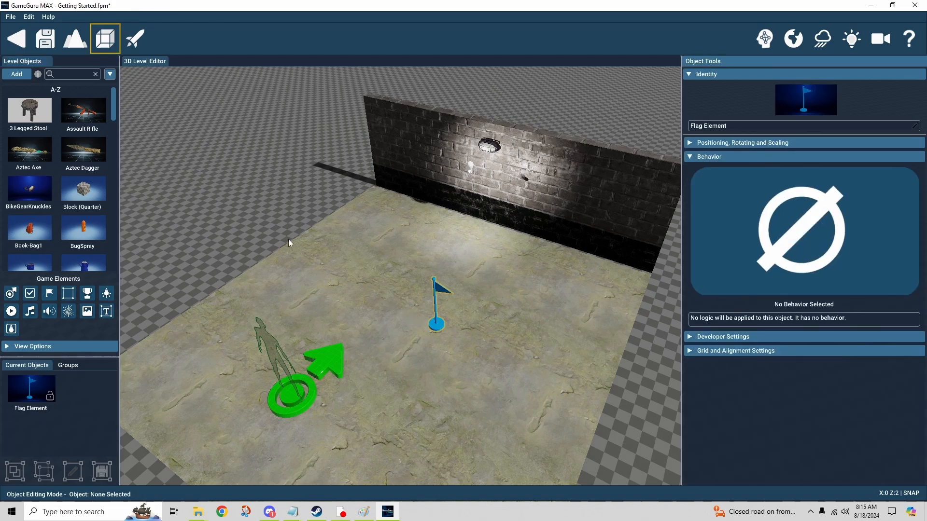
- Add the Aztec Elder from the Characters category of the Object Library and place it behind the flag on the floor
{"action": "left_click", "coordinate": [19, 74]}
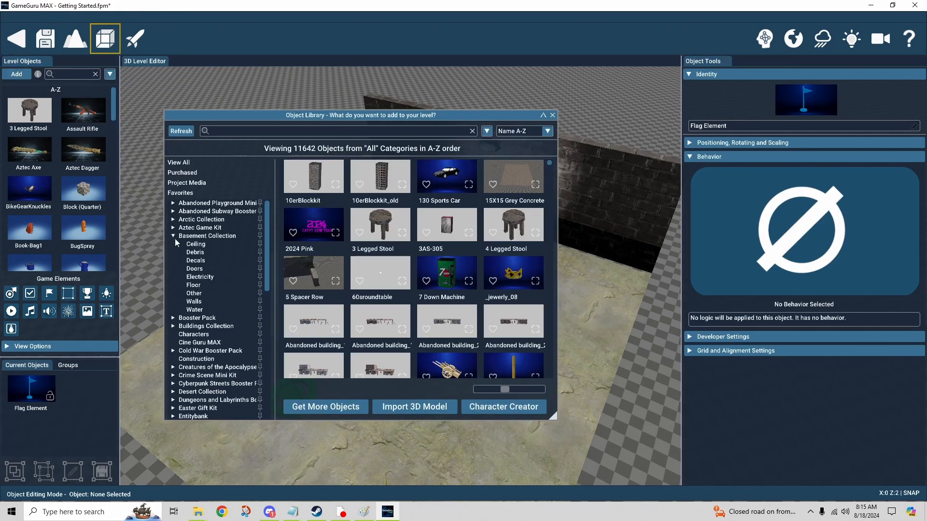
{"action": "left_click", "coordinate": [193, 335]}
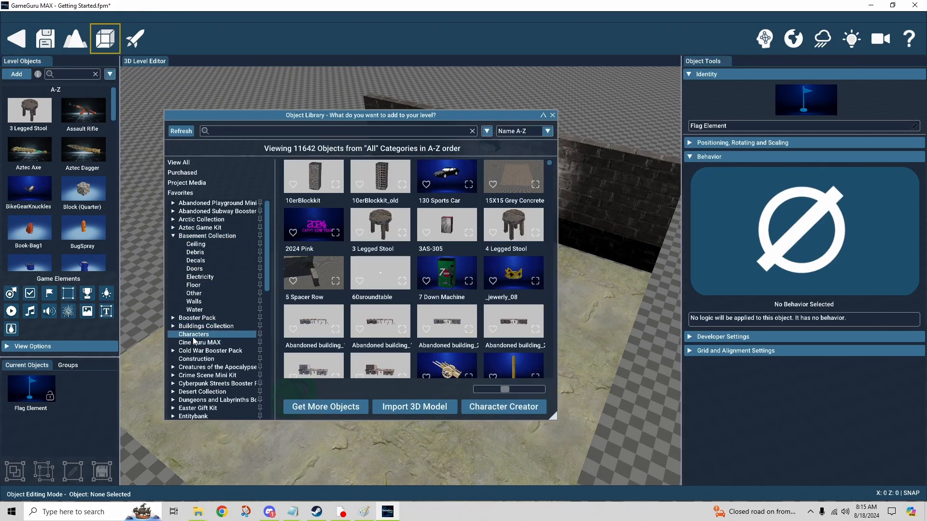
{"action": "left_click", "coordinate": [447, 273]}
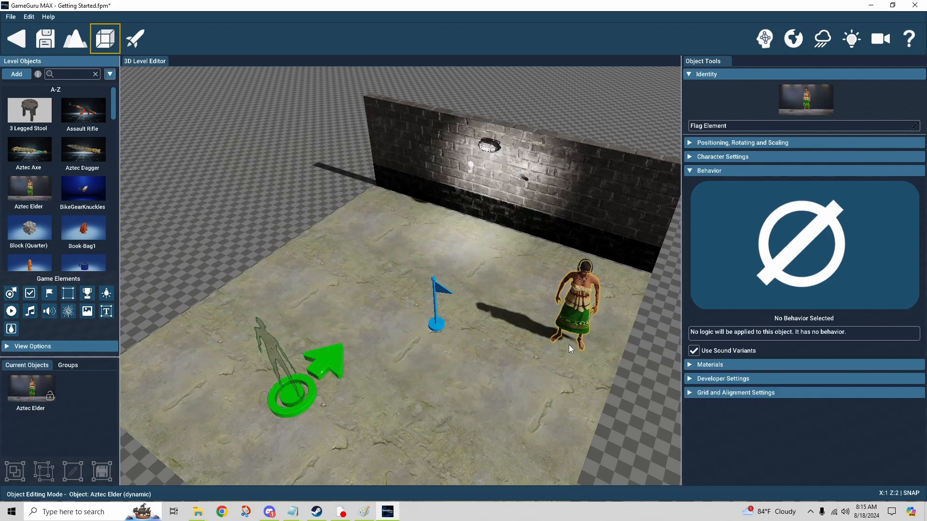
{"action": "left_click", "coordinate": [351, 288]}
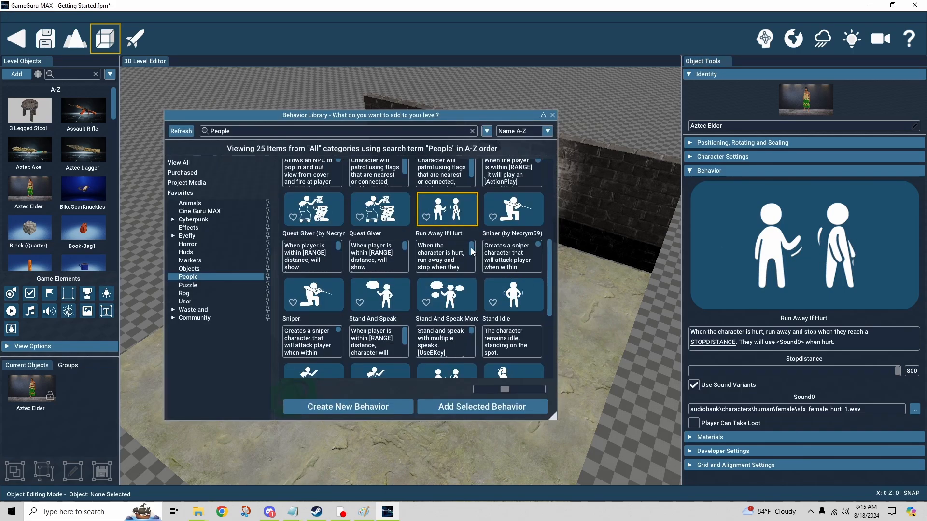
- Give the Aztec Elder the Patrol behavior and link the character to the flag with a visual logic connection
{"action": "scroll", "coordinate": [471, 247], "scroll_direction": "down", "scroll_amount": 2}
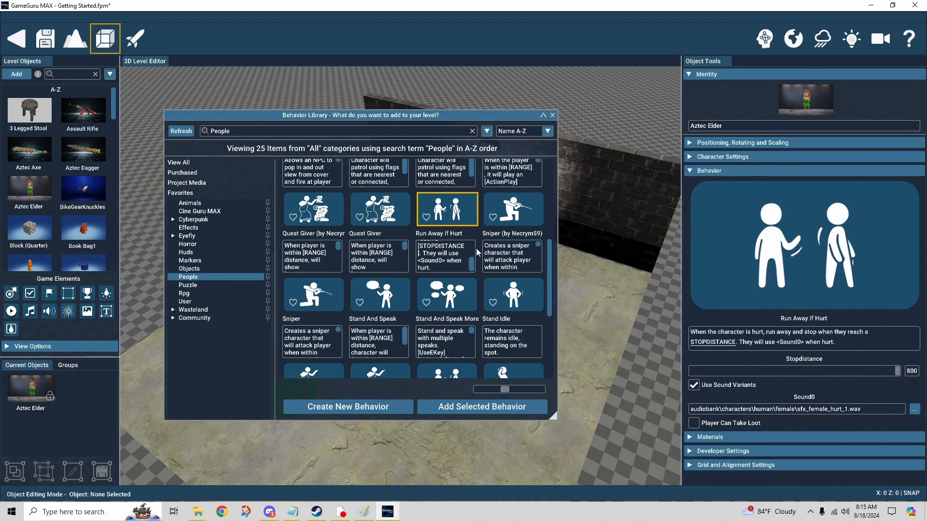
{"action": "scroll", "coordinate": [476, 248], "scroll_direction": "up", "scroll_amount": 2}
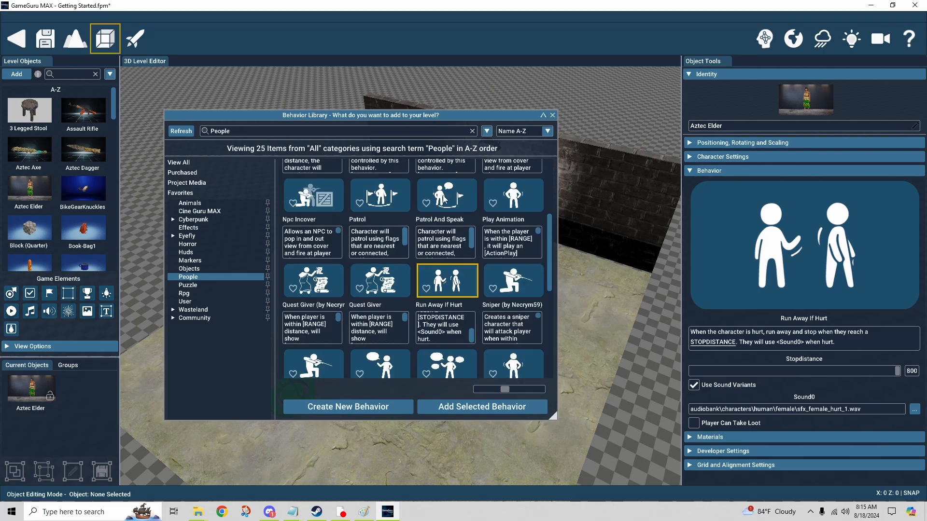
{"action": "left_click", "coordinate": [474, 407]}
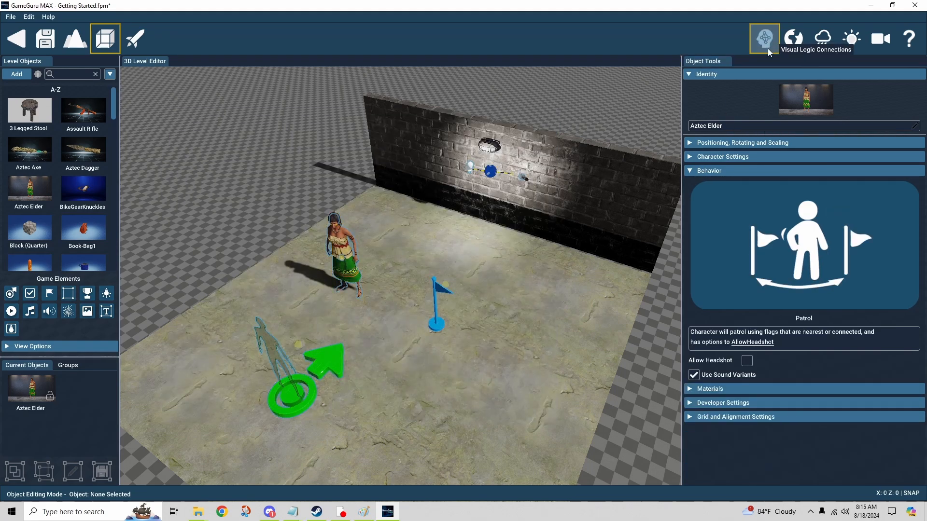
{"action": "left_click_drag", "start_coordinate": [341, 259], "coordinate": [442, 291]}
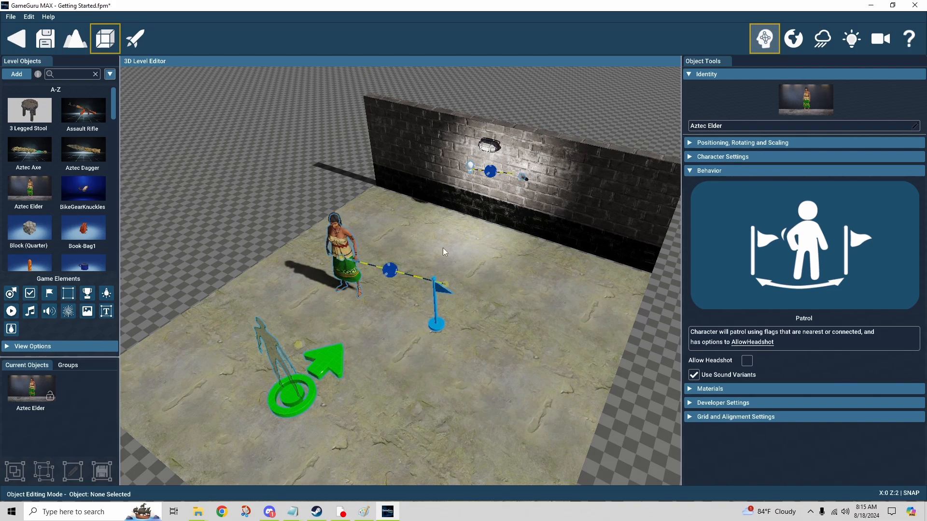
{"action": "left_click", "coordinate": [765, 38]}
- Place a second Flag Element on the ground outside the concrete floor, past the end of the brick wall
{"action": "left_click", "coordinate": [49, 295]}
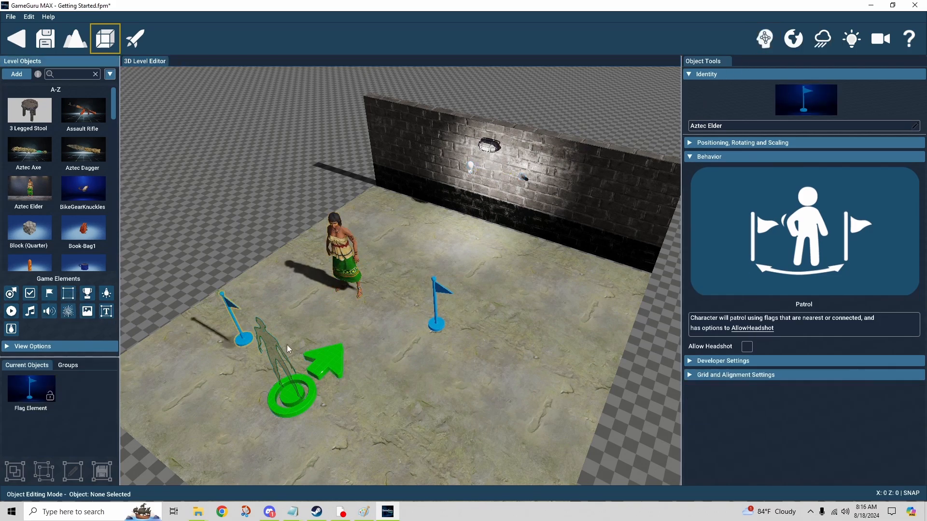
{"action": "left_click", "coordinate": [646, 338]}
{"action": "right_click_drag", "start_coordinate": [646, 338], "coordinate": [596, 354]}
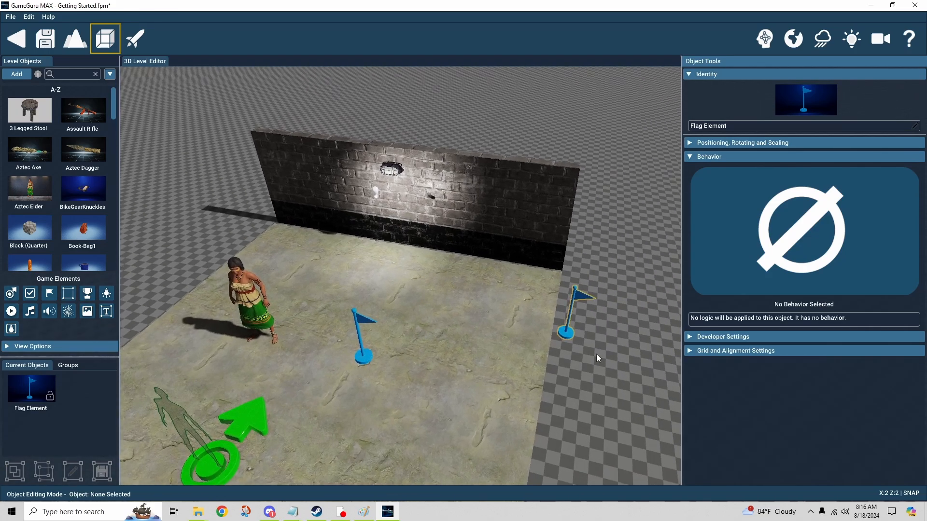
{"action": "left_click", "coordinate": [567, 335]}
{"action": "left_click_drag", "start_coordinate": [576, 331], "coordinate": [606, 315]}
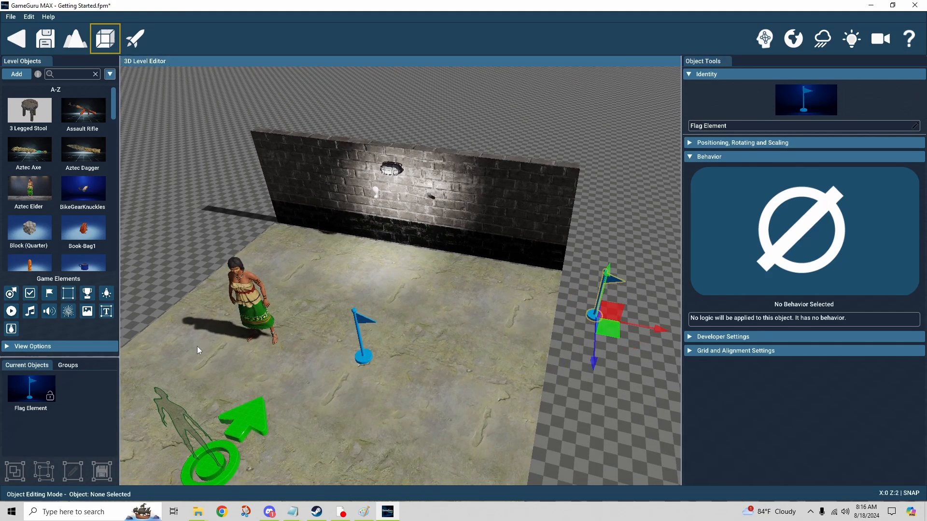
- Link the first flag to the second one with a visual logic connection, and delete the second flag
{"action": "left_click", "coordinate": [765, 38]}
{"action": "left_click_drag", "start_coordinate": [365, 321], "coordinate": [604, 284]}
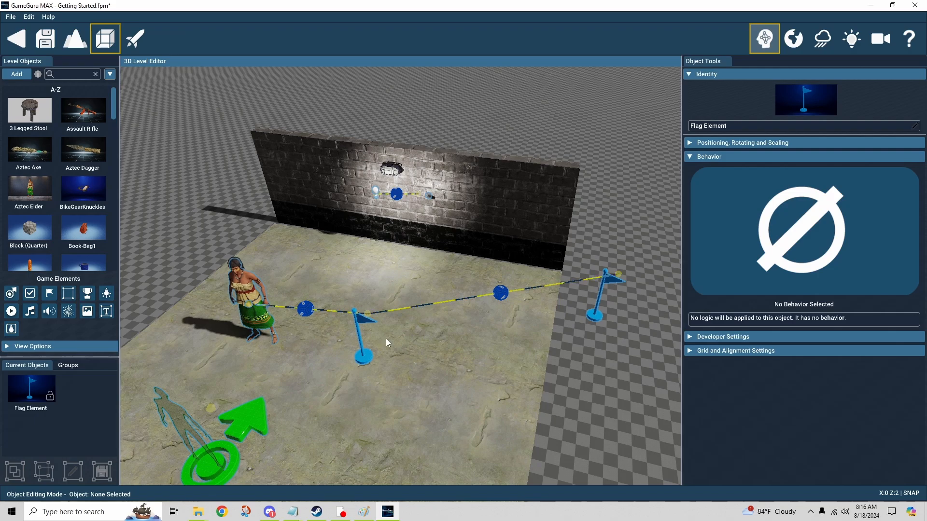
{"action": "left_click", "coordinate": [771, 39]}
{"action": "left_click", "coordinate": [610, 276]}
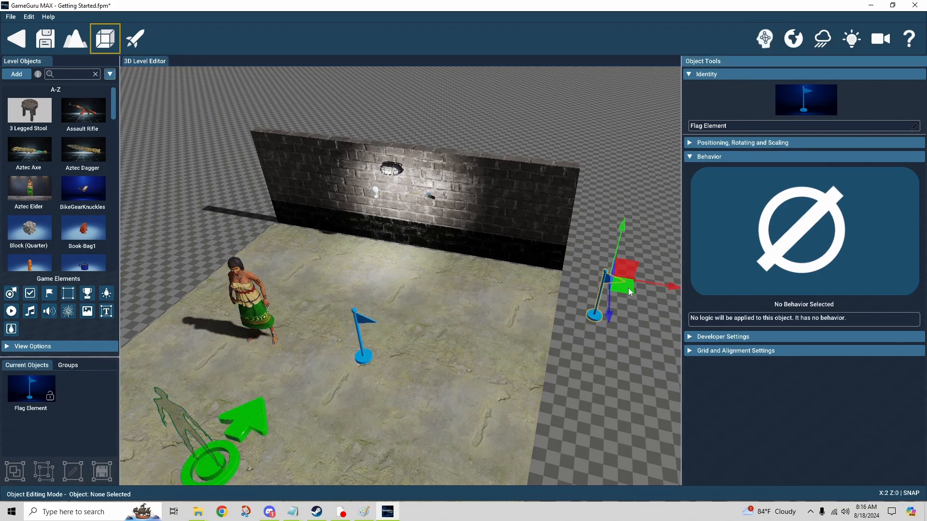
{"action": "key", "text": "Delete"}
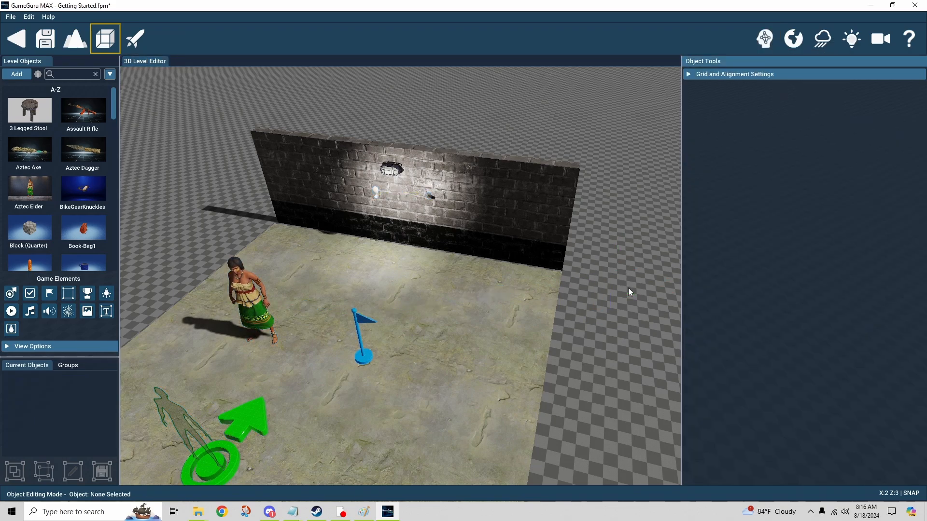
- Delete the remaining flag and the Aztec Elder from the concrete floor
{"action": "left_click", "coordinate": [358, 324]}
{"action": "key", "text": "Delete"}
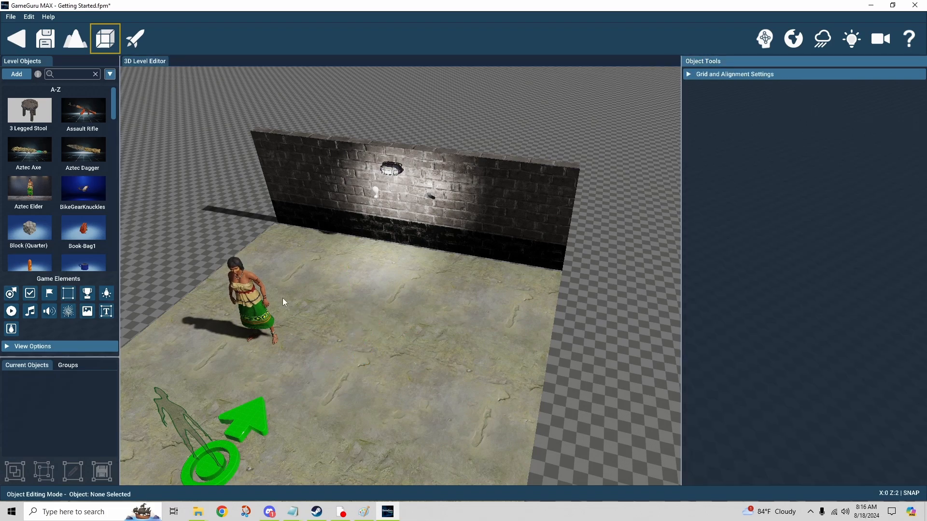
{"action": "left_click", "coordinate": [245, 286]}
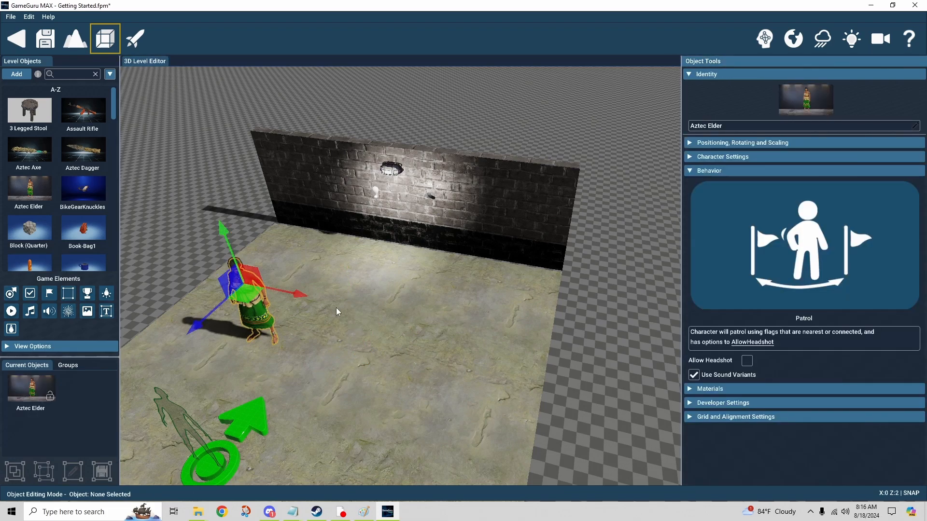
{"action": "key", "text": "Delete"}
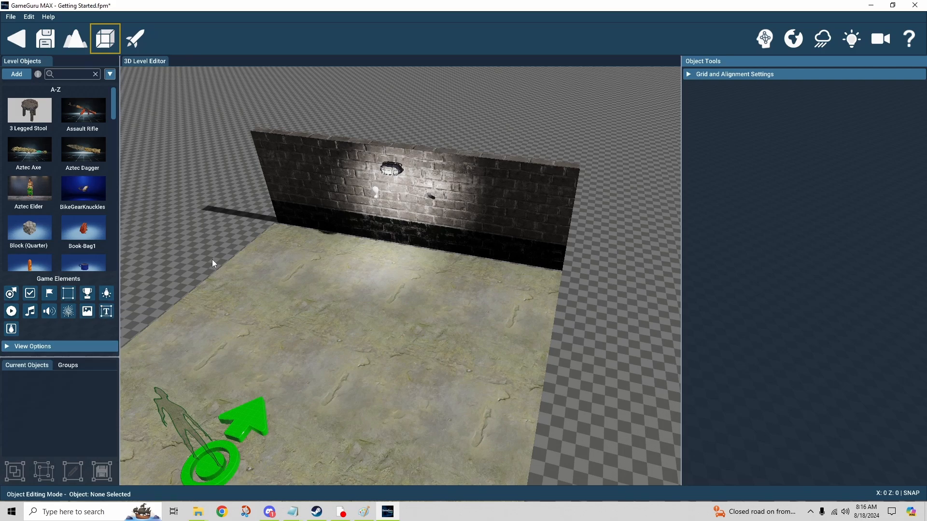
- Set the static mode of the brick wall's end section beyond the light to Physics on and its IsImmobile option to Yes
{"action": "left_click", "coordinate": [498, 216]}
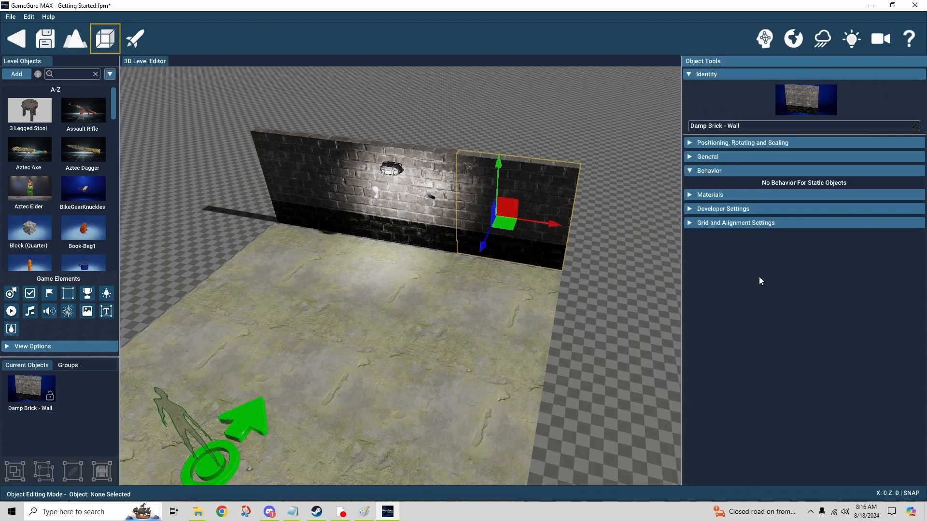
{"action": "left_click", "coordinate": [690, 158]}
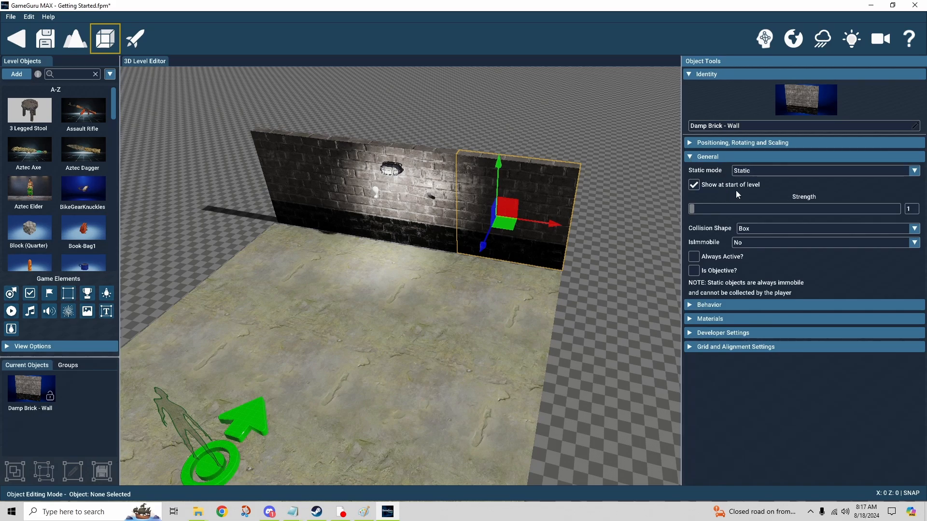
{"action": "left_click", "coordinate": [749, 177]}
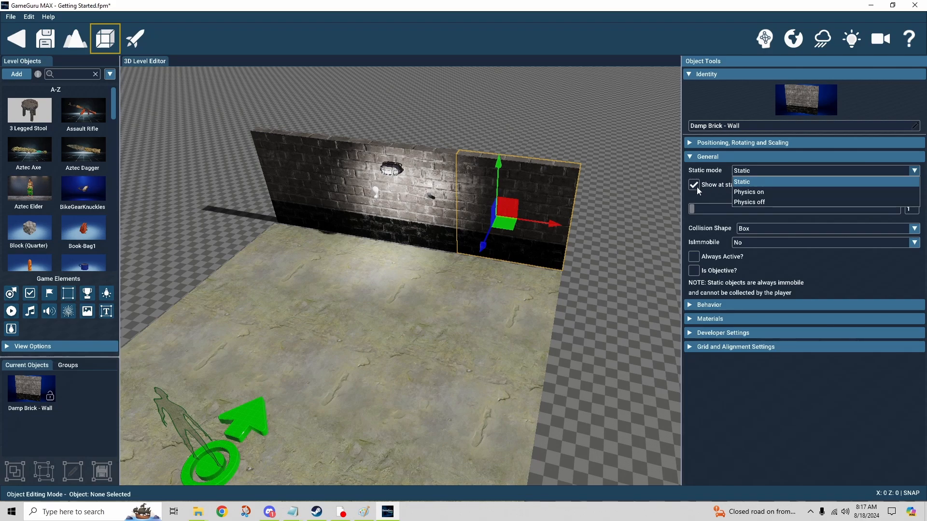
{"action": "left_click", "coordinate": [716, 195]}
{"action": "left_click", "coordinate": [691, 158]}
{"action": "left_click", "coordinate": [691, 172]}
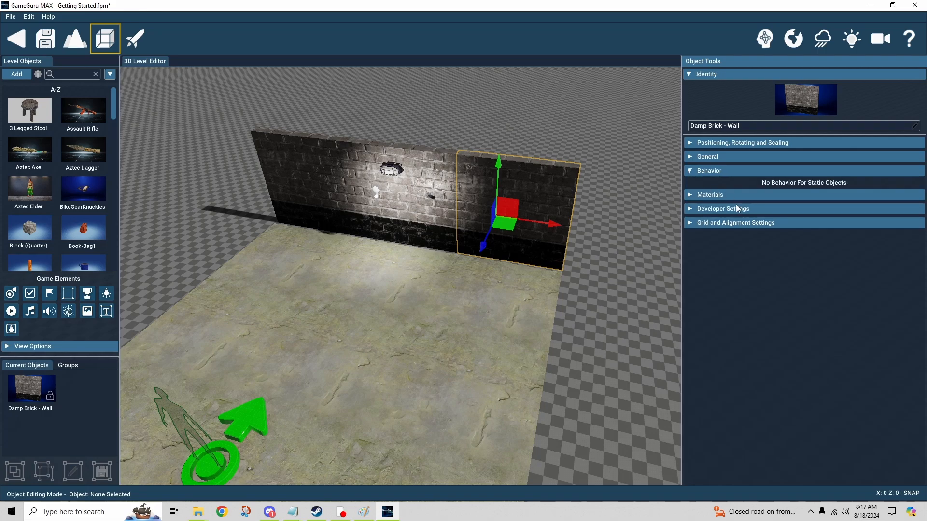
{"action": "left_click", "coordinate": [699, 171]}
{"action": "left_click", "coordinate": [691, 157]}
{"action": "left_click", "coordinate": [757, 172]}
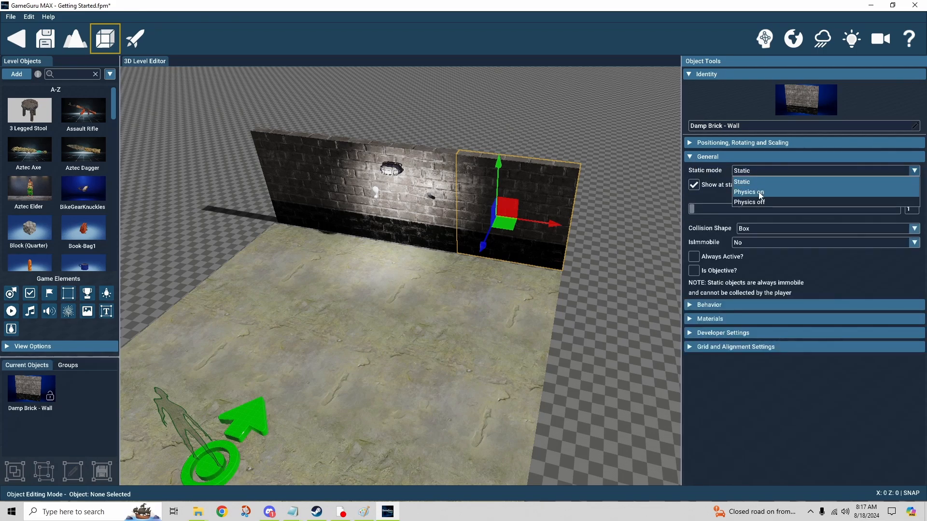
{"action": "left_click", "coordinate": [760, 193]}
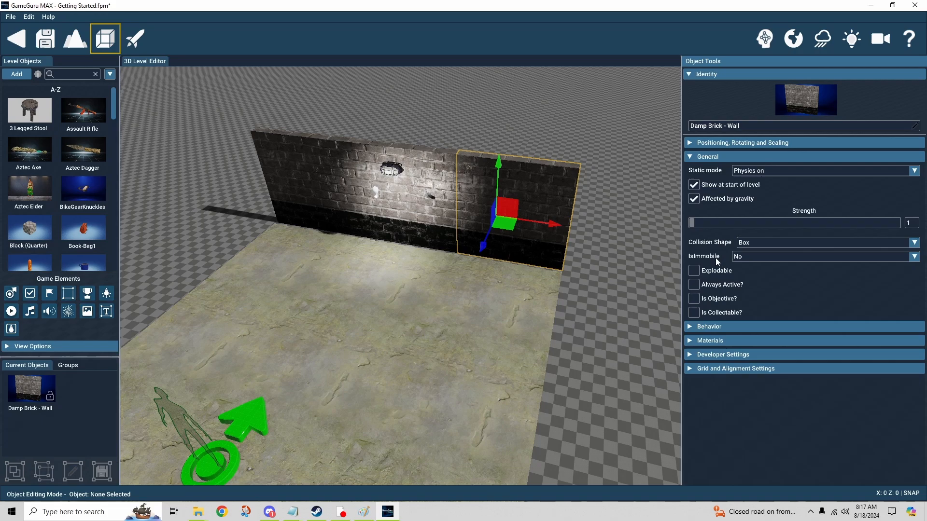
{"action": "left_click", "coordinate": [760, 259]}
{"action": "left_click", "coordinate": [763, 281]}
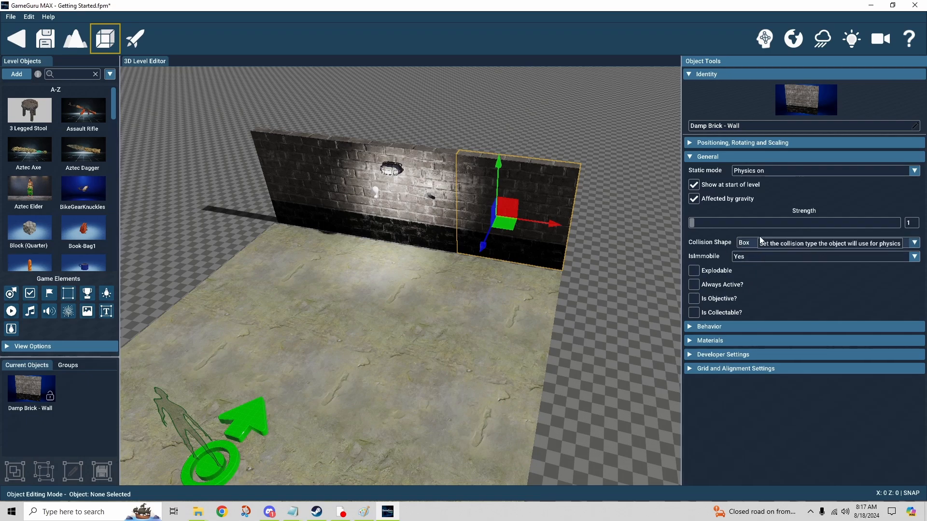
- Review the wall section's Behavior, Materials and Developer Settings, including its texture maps, AI scripts, physics and sound options
{"action": "left_click", "coordinate": [693, 157]}
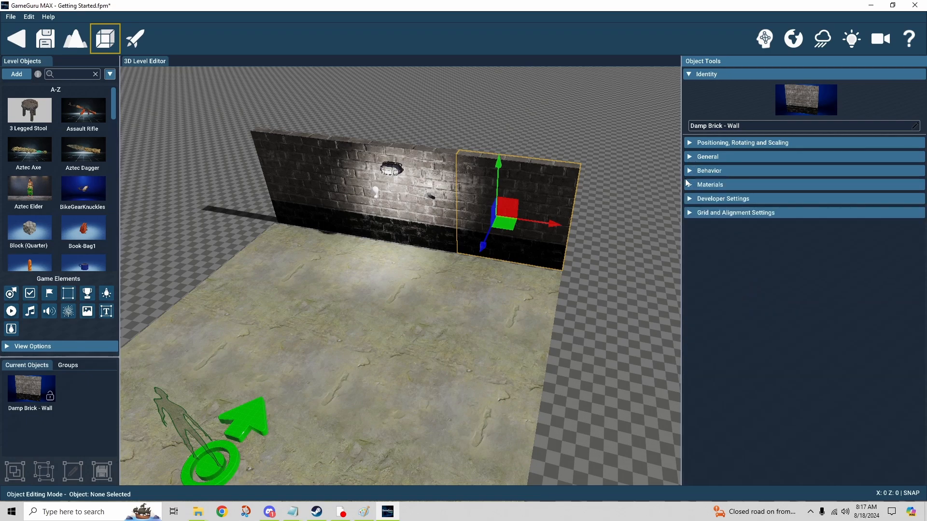
{"action": "left_click", "coordinate": [686, 172]}
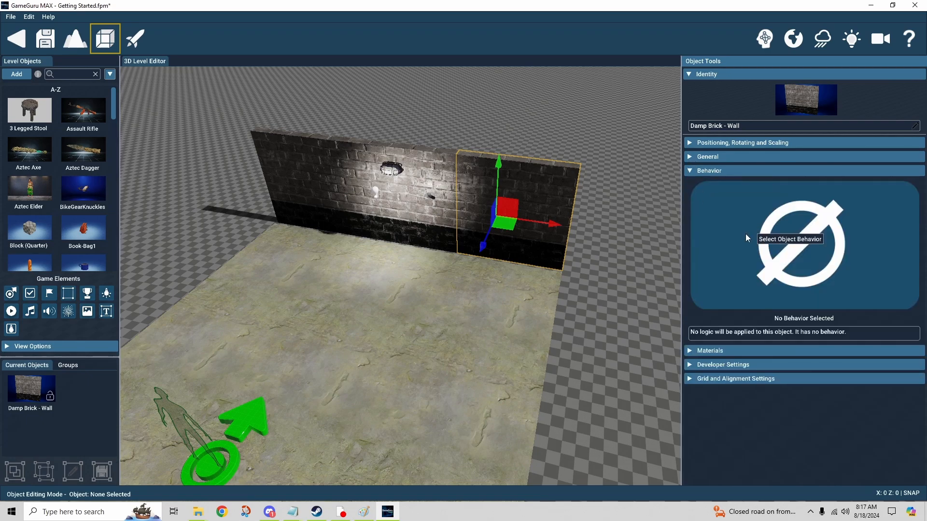
{"action": "left_click", "coordinate": [690, 173]}
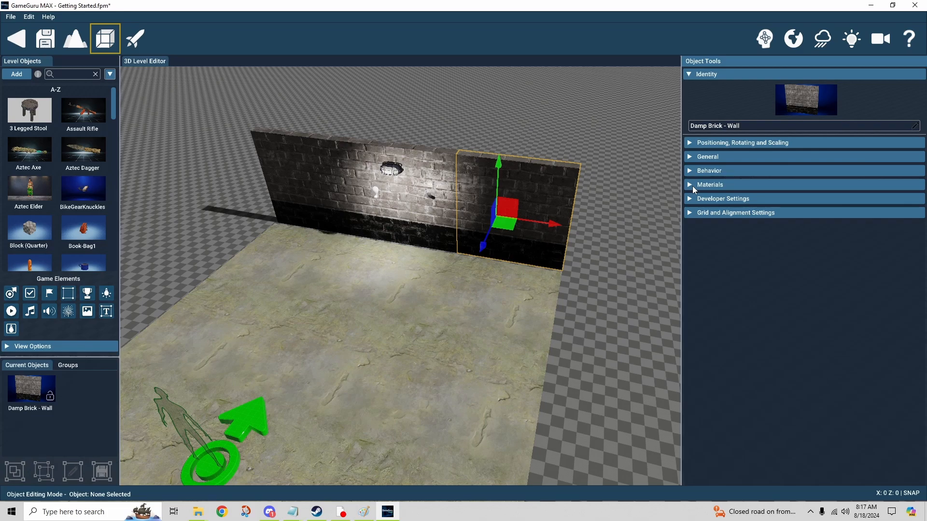
{"action": "left_click", "coordinate": [692, 186]}
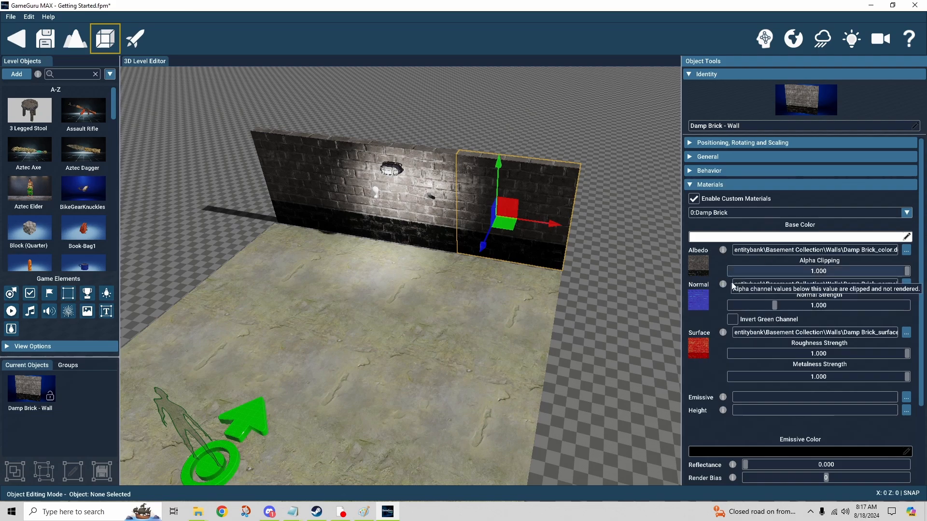
{"action": "mouse_move", "coordinate": [702, 259]}
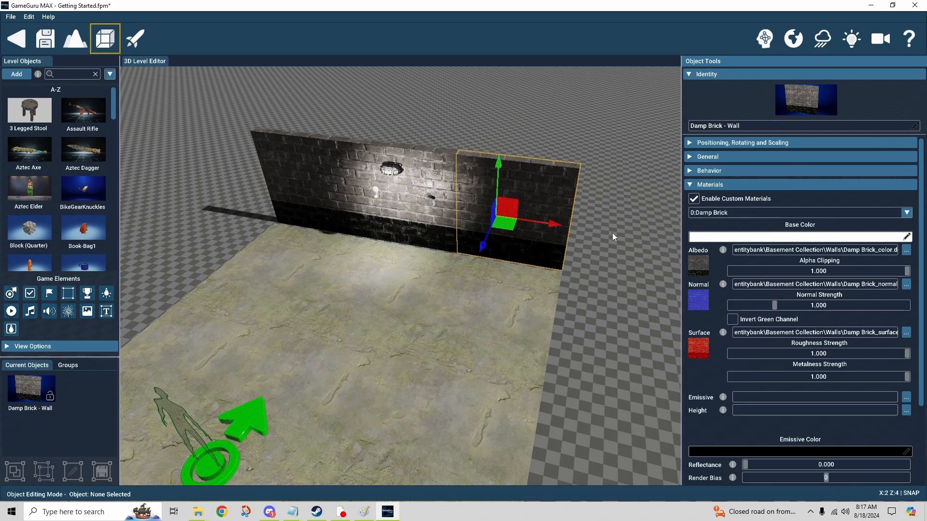
{"action": "left_click", "coordinate": [705, 185]}
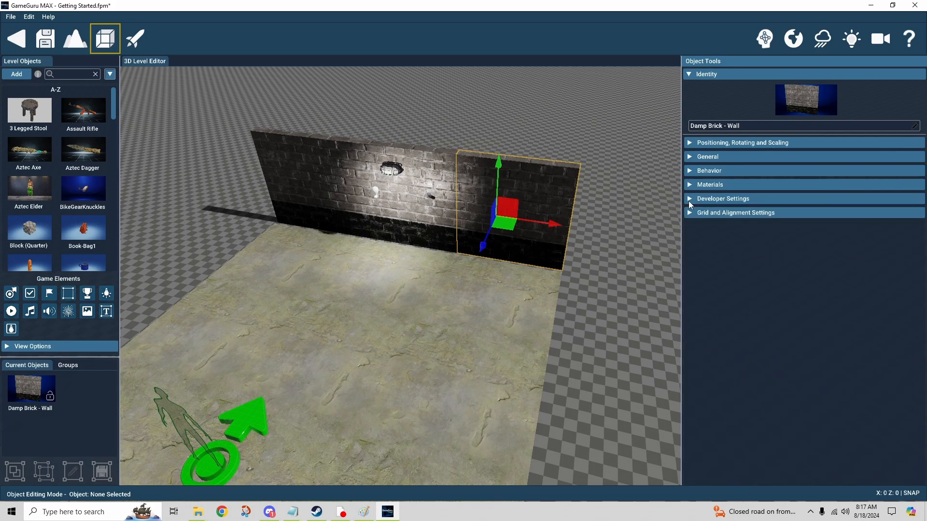
{"action": "left_click", "coordinate": [705, 198]}
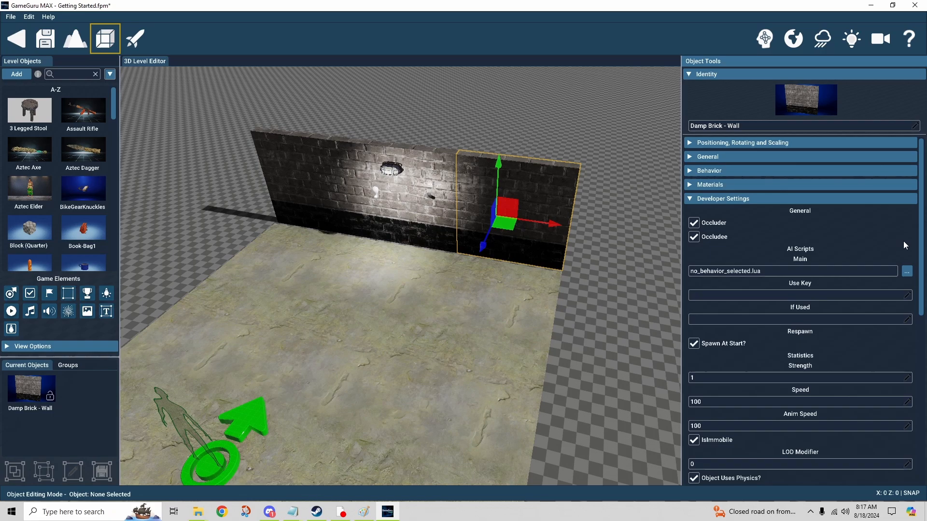
{"action": "scroll", "coordinate": [911, 240], "scroll_direction": "down", "scroll_amount": 3}
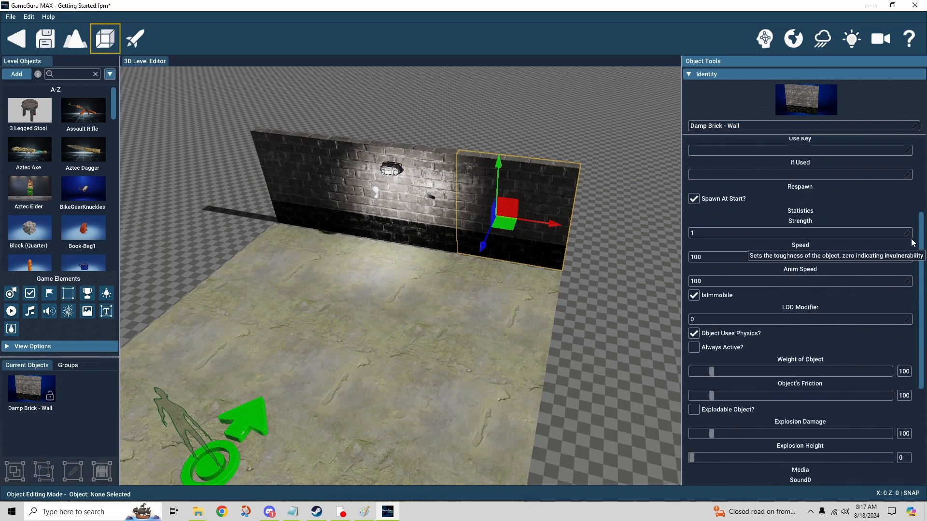
{"action": "scroll", "coordinate": [912, 241], "scroll_direction": "down", "scroll_amount": 4}
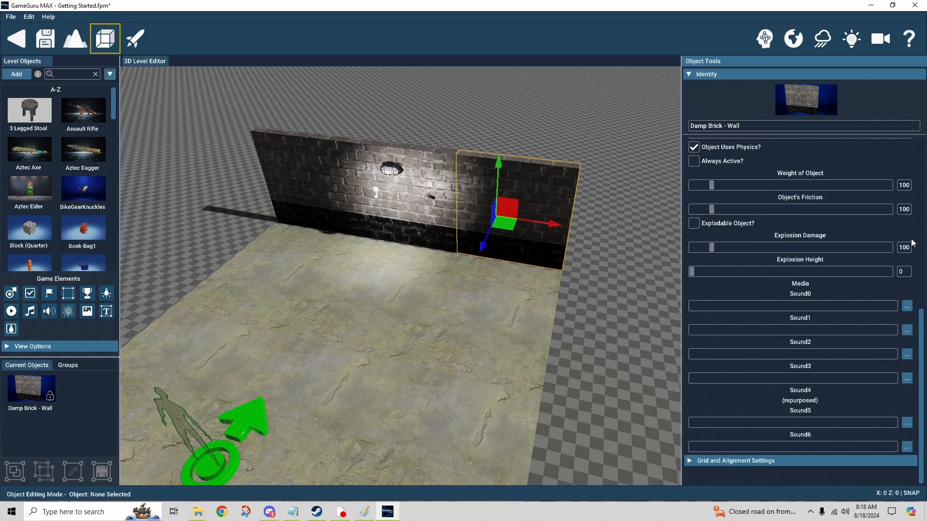
{"action": "scroll", "coordinate": [912, 242], "scroll_direction": "up", "scroll_amount": 7}
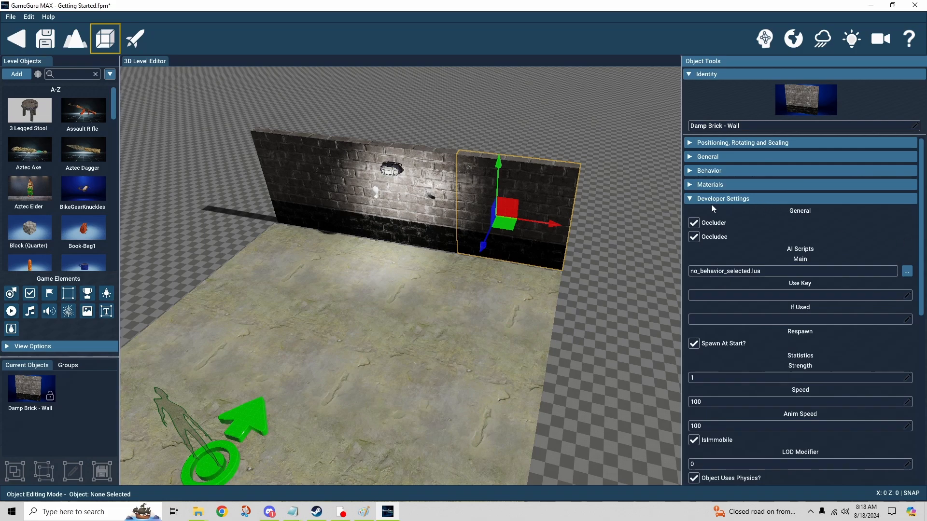
{"action": "left_click", "coordinate": [688, 200]}
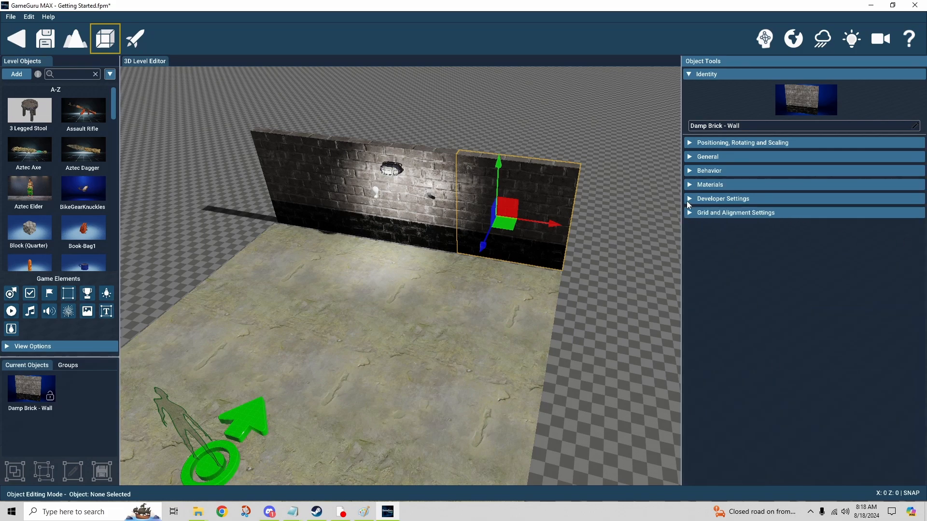
- Try grid positions, return to Snap Mode, and slide the wall section sideways away from the rest of the wall
{"action": "left_click", "coordinate": [689, 213]}
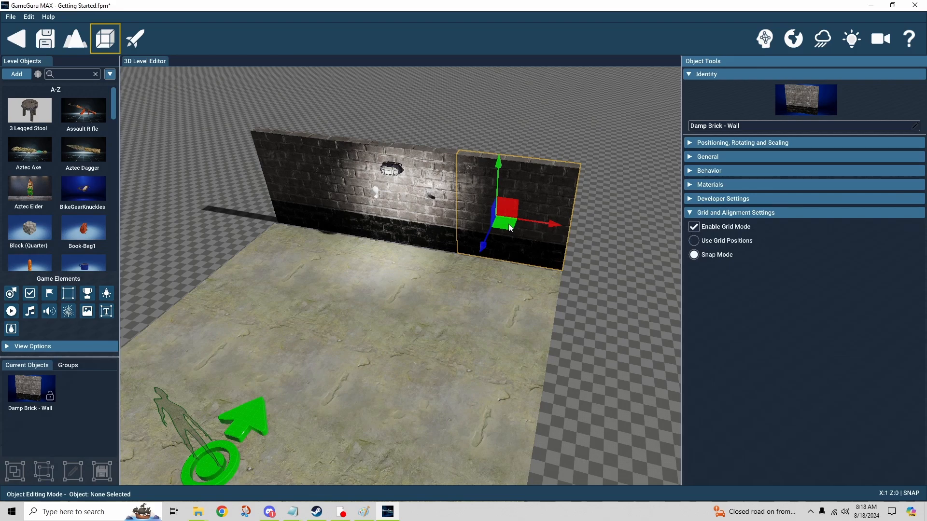
{"action": "left_click", "coordinate": [693, 240]}
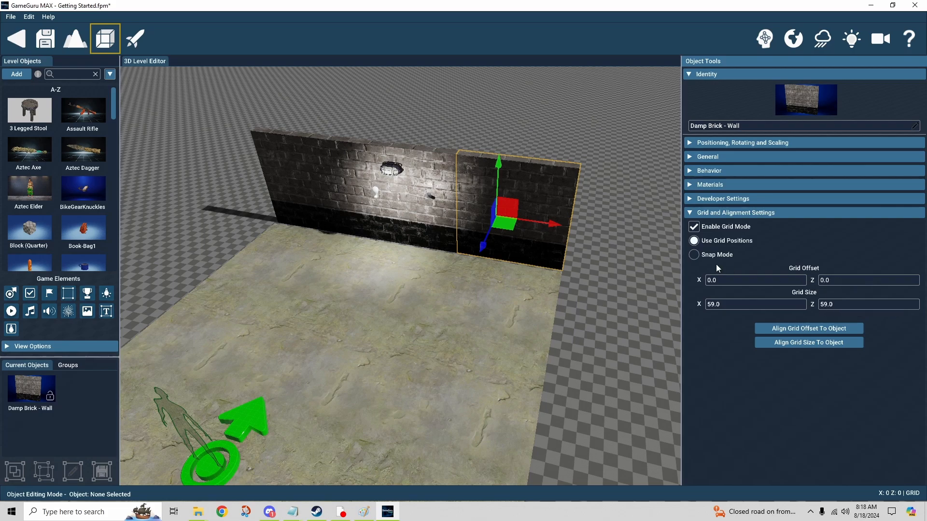
{"action": "left_click", "coordinate": [693, 256]}
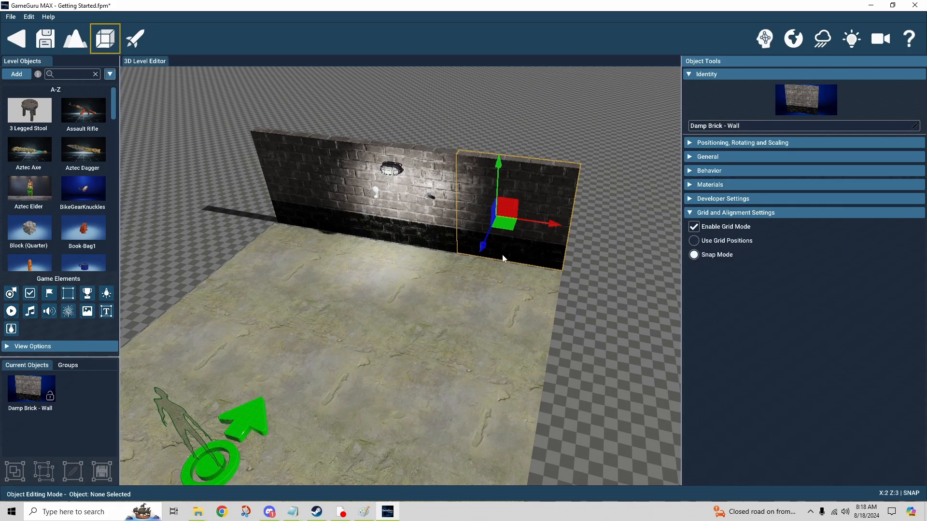
{"action": "left_click_drag", "start_coordinate": [501, 231], "coordinate": [534, 239]}
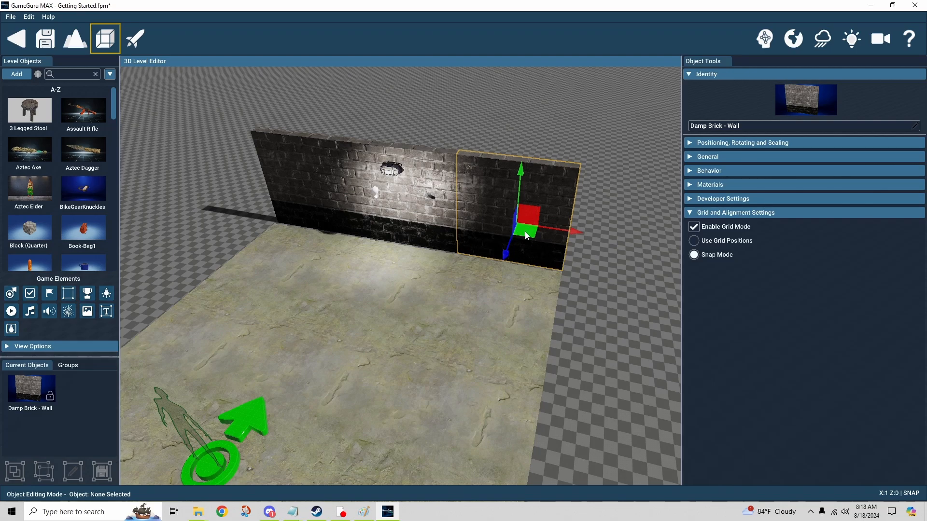
{"action": "left_click_drag", "start_coordinate": [527, 236], "coordinate": [570, 244]}
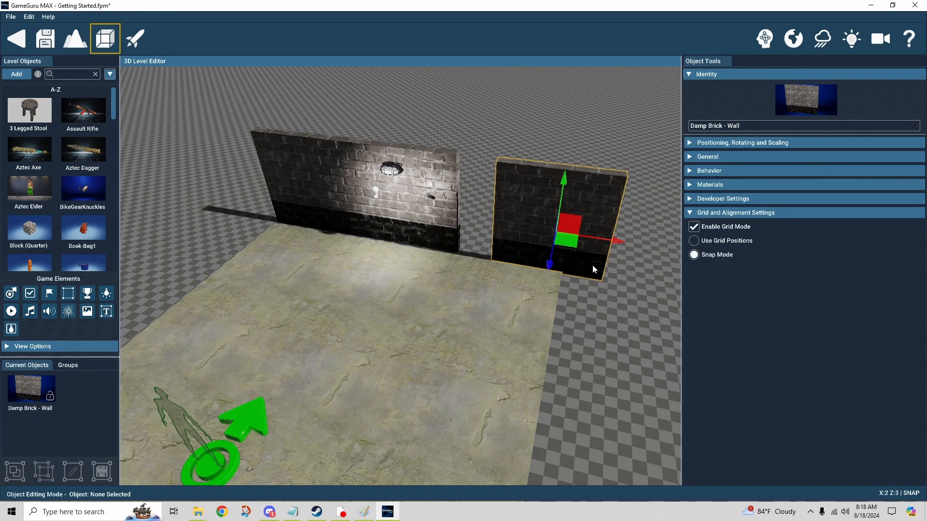
- With grid mode disabled, slide the wall section back to a narrow gap from the neighbouring wall, and re-enable grid mode
{"action": "left_click", "coordinate": [694, 226]}
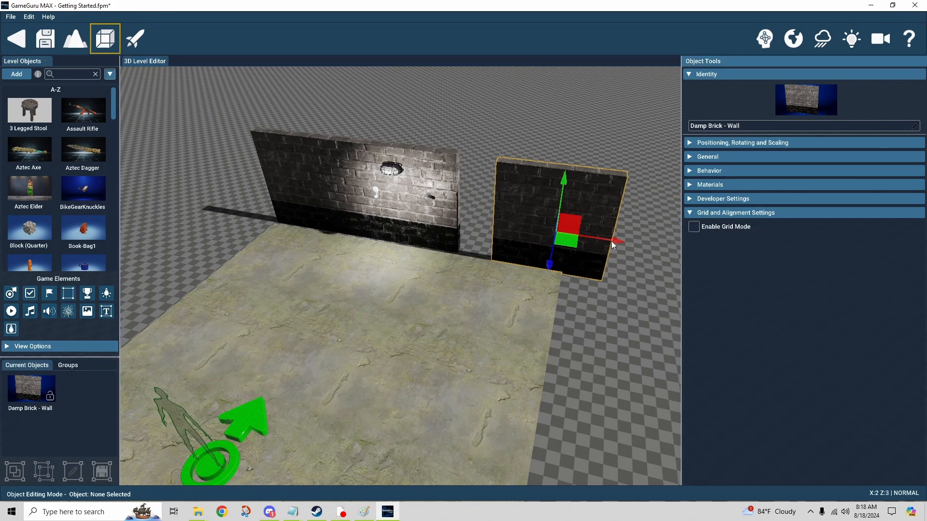
{"action": "left_click_drag", "start_coordinate": [611, 241], "coordinate": [563, 234]}
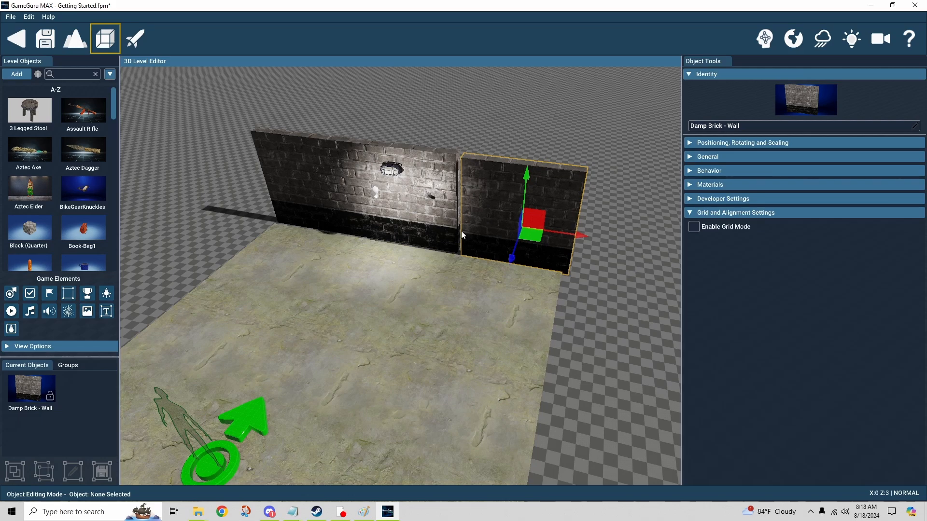
{"action": "left_click", "coordinate": [694, 227]}
{"action": "left_click", "coordinate": [692, 214]}
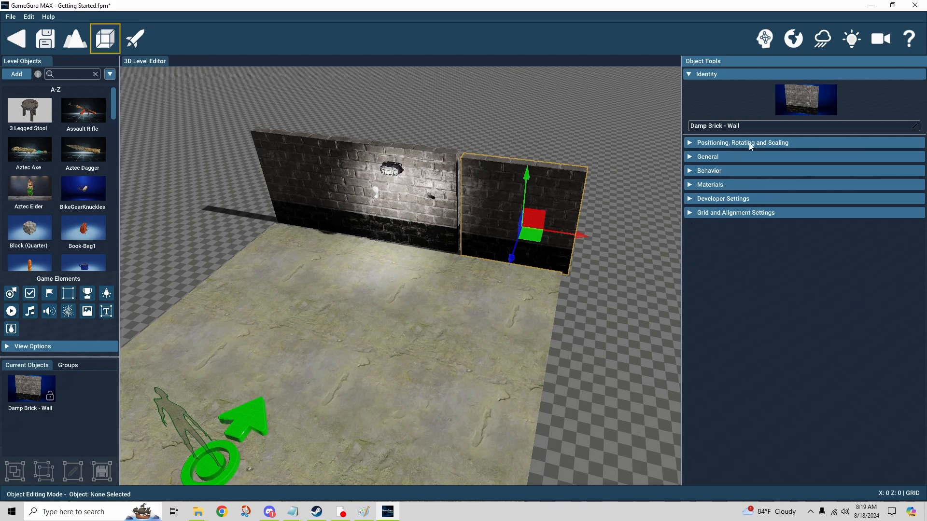
- Rename the separated wall section to "Secret"
{"action": "left_click_drag", "start_coordinate": [753, 126], "coordinate": [564, 125]}
{"action": "type", "text": "Secret"}
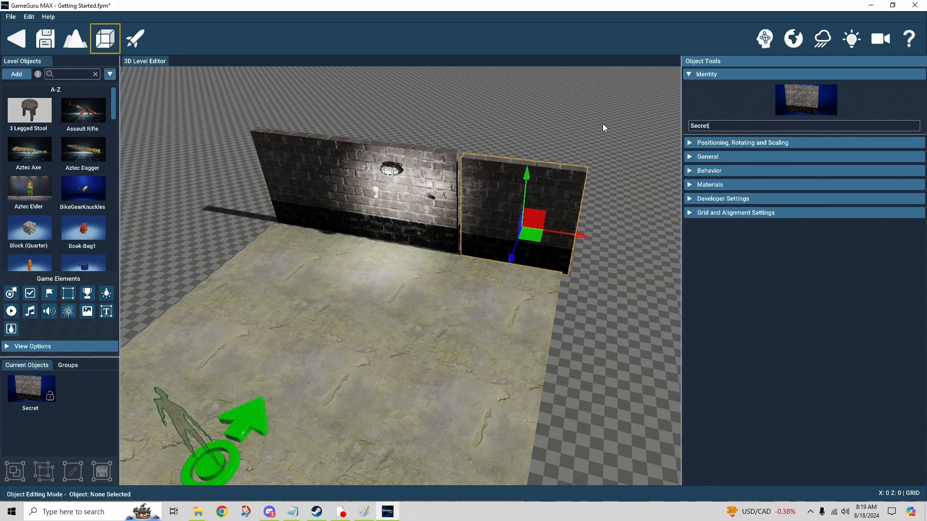
{"action": "left_click", "coordinate": [566, 297]}
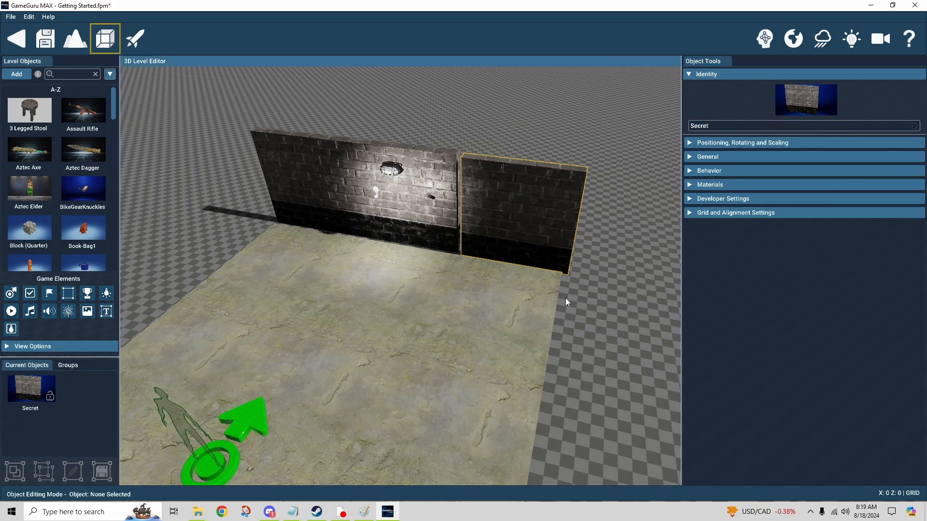
- Show the level objects as a Detailed Object List and browse its entries down to the shovel
{"action": "left_click", "coordinate": [110, 74]}
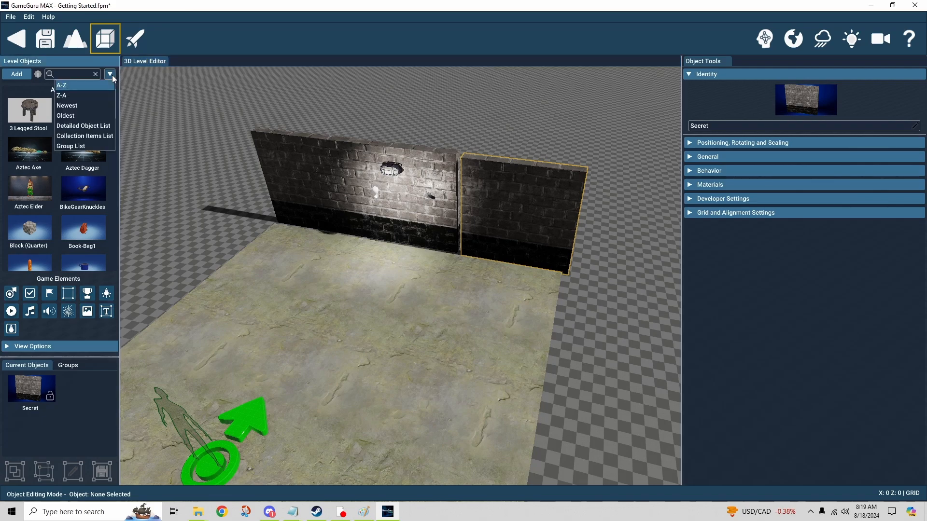
{"action": "left_click", "coordinate": [70, 128]}
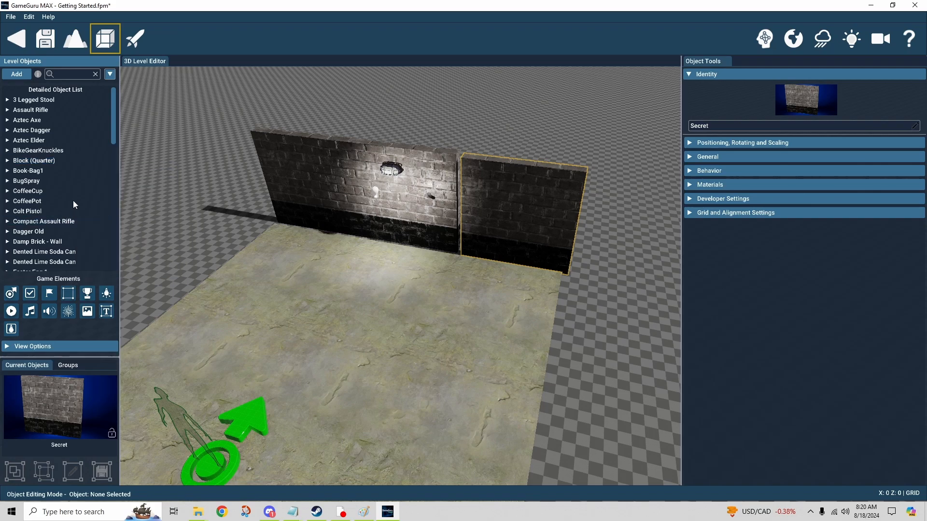
{"action": "scroll", "coordinate": [74, 194], "scroll_direction": "down", "scroll_amount": 3}
{"action": "scroll", "coordinate": [73, 189], "scroll_direction": "down", "scroll_amount": 8}
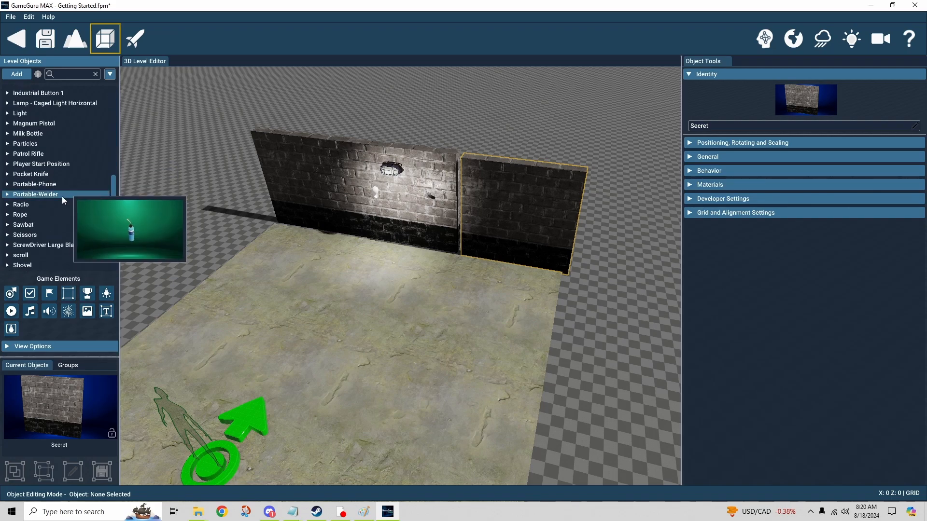
{"action": "scroll", "coordinate": [51, 178], "scroll_direction": "up", "scroll_amount": 1}
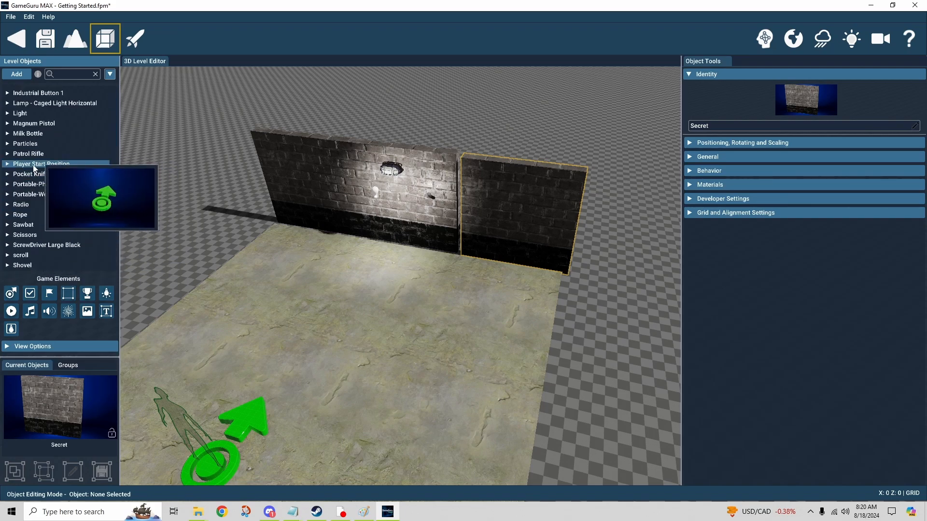
- Browse the level object list past the shovel, and move the camera far away from the basement scene
{"action": "scroll", "coordinate": [56, 161], "scroll_direction": "down", "scroll_amount": 2}
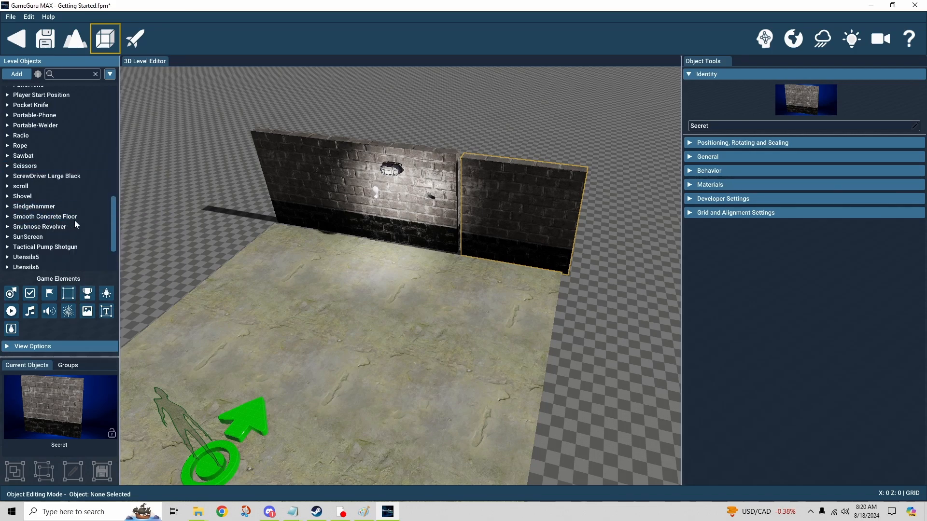
{"action": "mouse_move", "coordinate": [53, 248]}
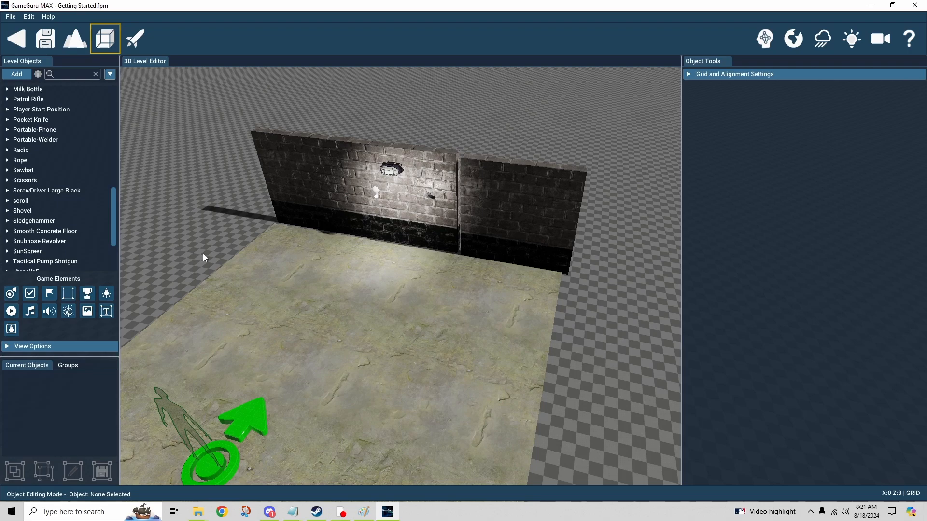
{"action": "right_click_drag", "start_coordinate": [203, 253], "coordinate": [220, 271]}
{"action": "key", "text": "s"}
{"action": "key", "text": "s"}
{"action": "key", "text": "s"}
- Find Player Start Position in the object list and bring its #1 instance into view with the basement around it
{"action": "mouse_move", "coordinate": [60, 241]}
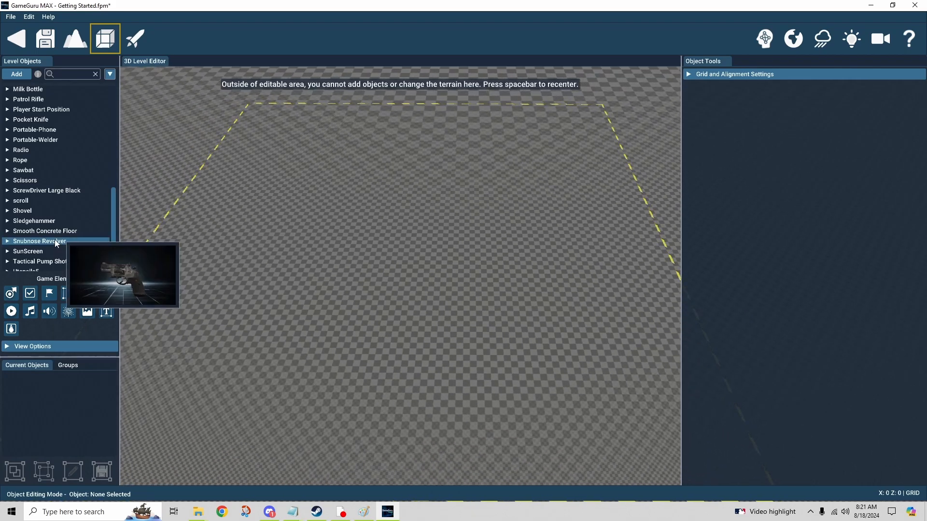
{"action": "scroll", "coordinate": [59, 235], "scroll_direction": "down", "scroll_amount": 2}
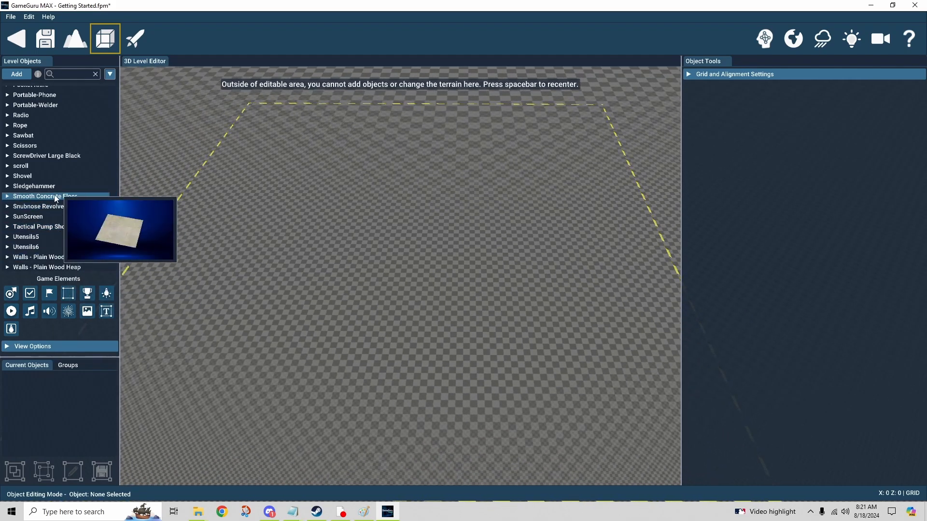
{"action": "scroll", "coordinate": [65, 203], "scroll_direction": "up", "scroll_amount": 3}
{"action": "scroll", "coordinate": [72, 155], "scroll_direction": "up", "scroll_amount": 3}
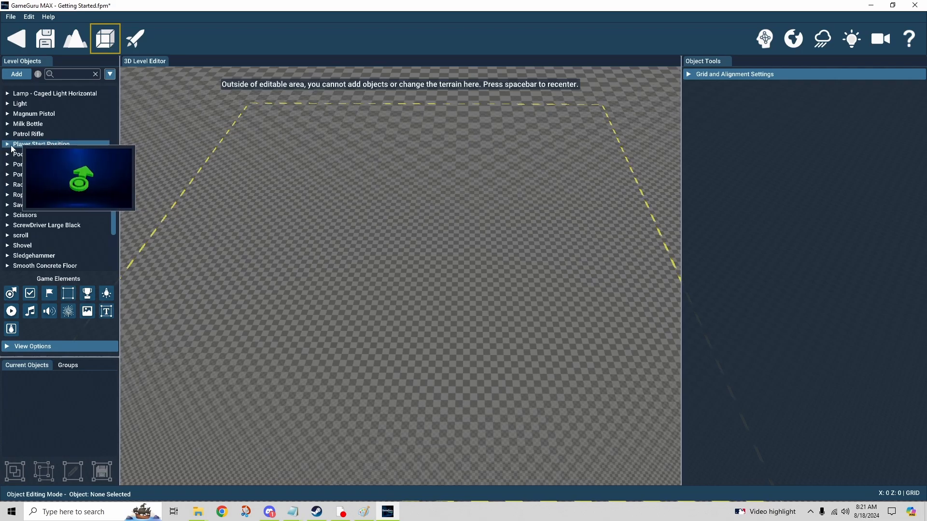
{"action": "left_click", "coordinate": [41, 144]}
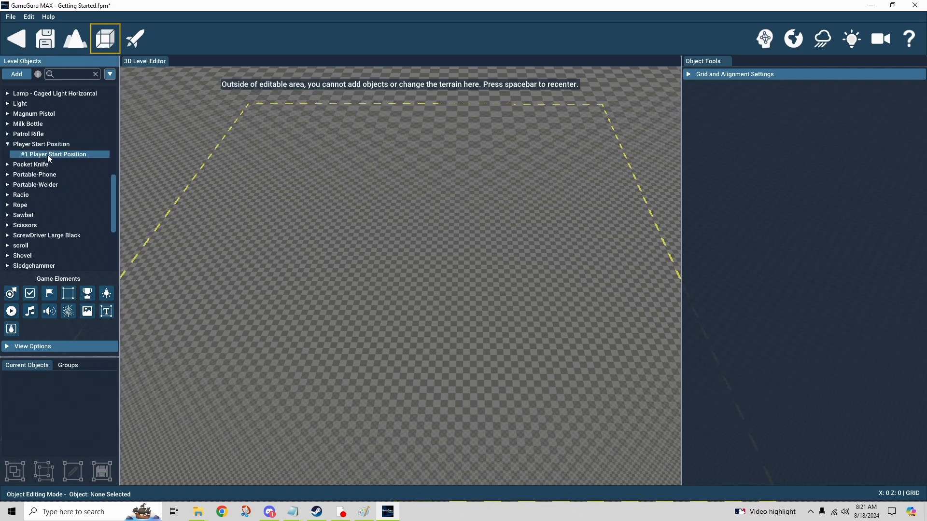
{"action": "left_click", "coordinate": [49, 154]}
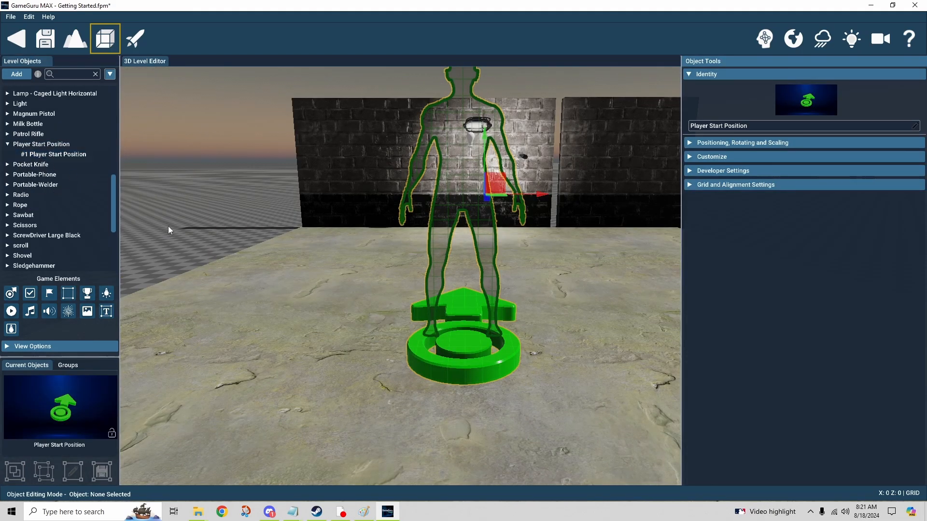
{"action": "right_click_drag", "start_coordinate": [239, 233], "coordinate": [270, 233]}
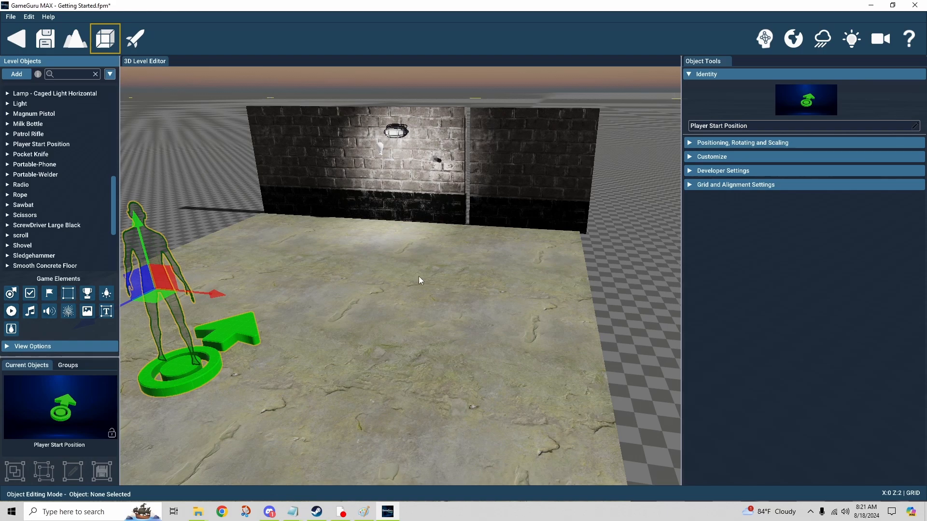
- Raise a large hill in the terrain beside the basement, undoing a first one raised behind the brick wall
{"action": "scroll", "coordinate": [418, 276], "scroll_direction": "down", "scroll_amount": 10}
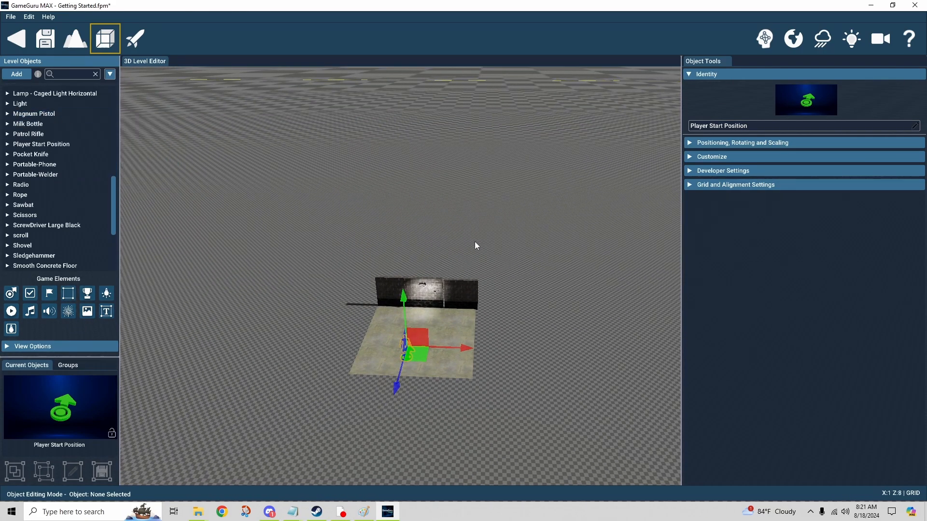
{"action": "right_click_drag", "start_coordinate": [474, 242], "coordinate": [435, 241]}
{"action": "scroll", "coordinate": [483, 257], "scroll_direction": "up", "scroll_amount": 3}
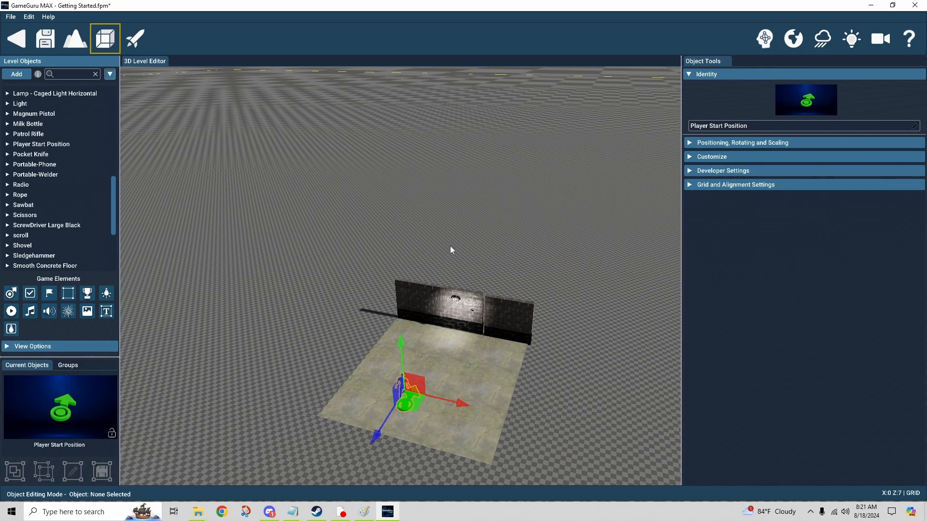
{"action": "left_click", "coordinate": [73, 44]}
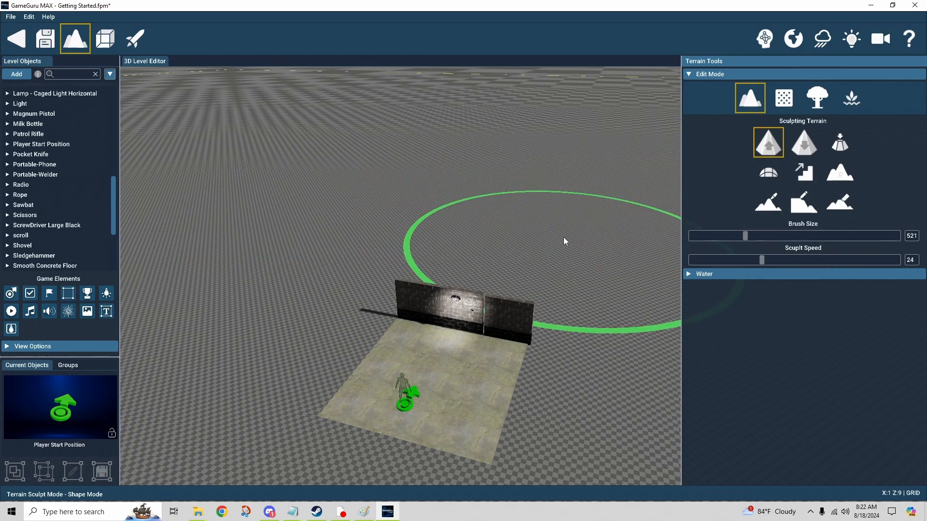
{"action": "left_click_drag", "start_coordinate": [521, 215], "coordinate": [523, 230]}
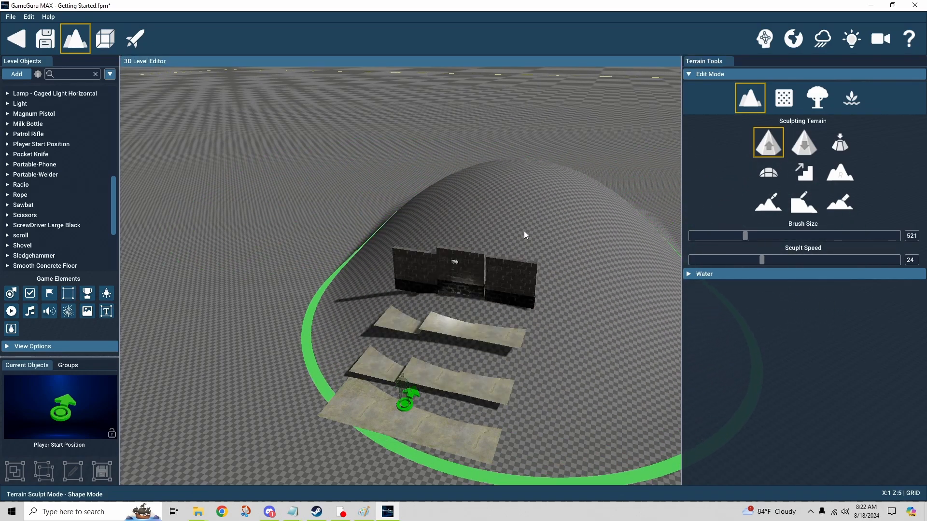
{"action": "key", "text": "ctrl+z"}
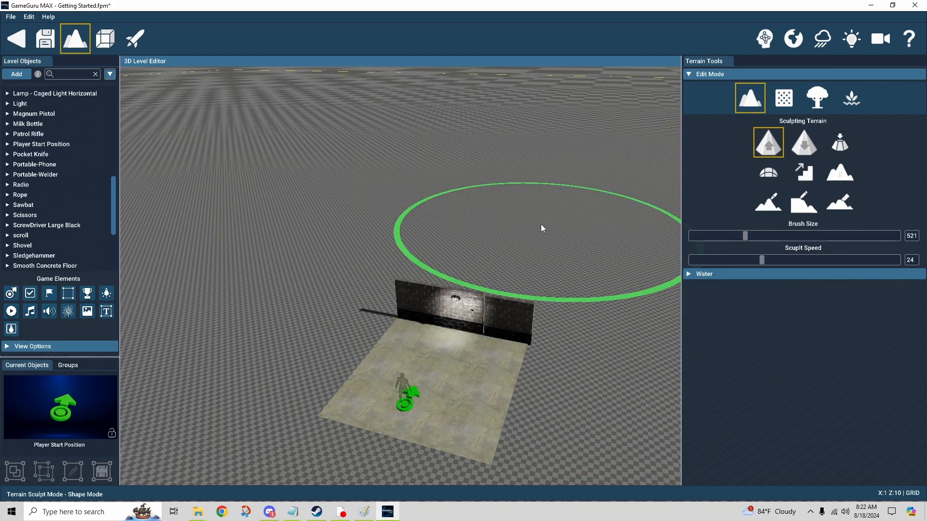
{"action": "left_click_drag", "start_coordinate": [233, 172], "coordinate": [234, 172]}
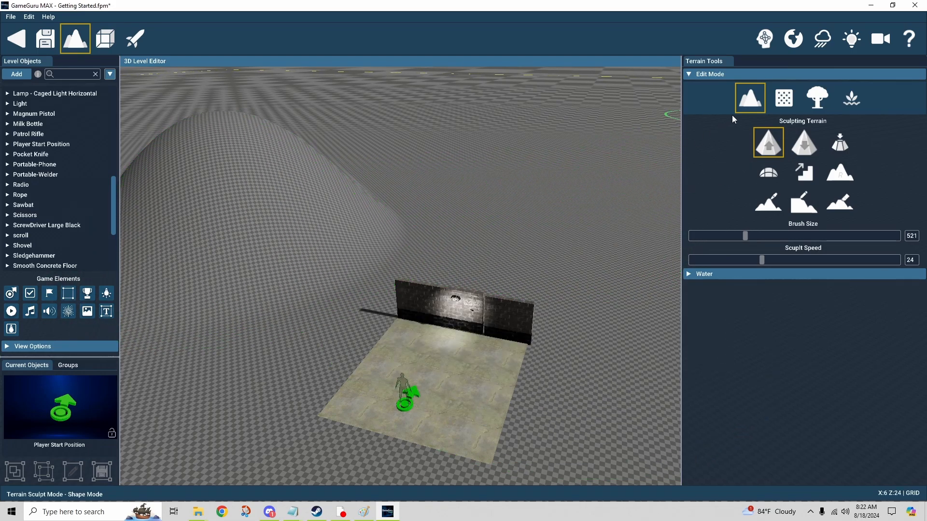
- Paint the hill with the bright green grass texture, and show the vegetation settings
{"action": "left_click", "coordinate": [782, 99]}
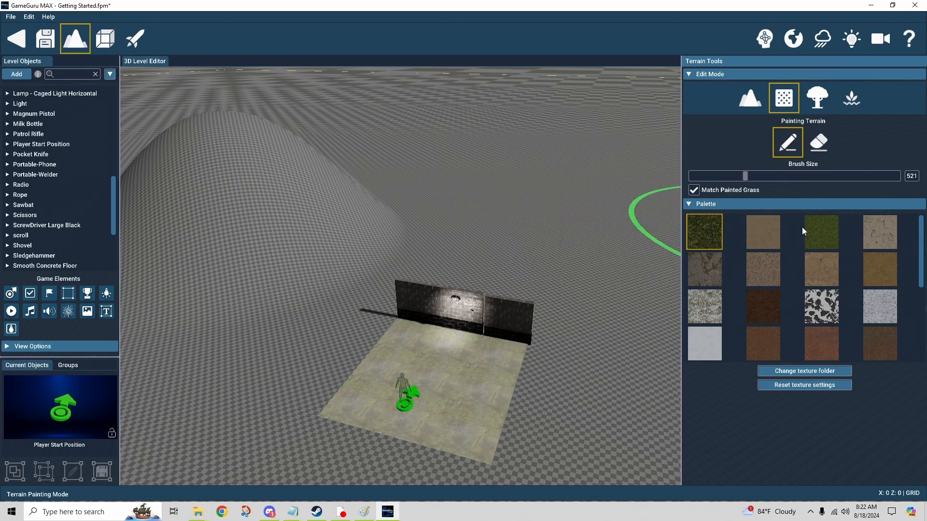
{"action": "left_click", "coordinate": [249, 227]}
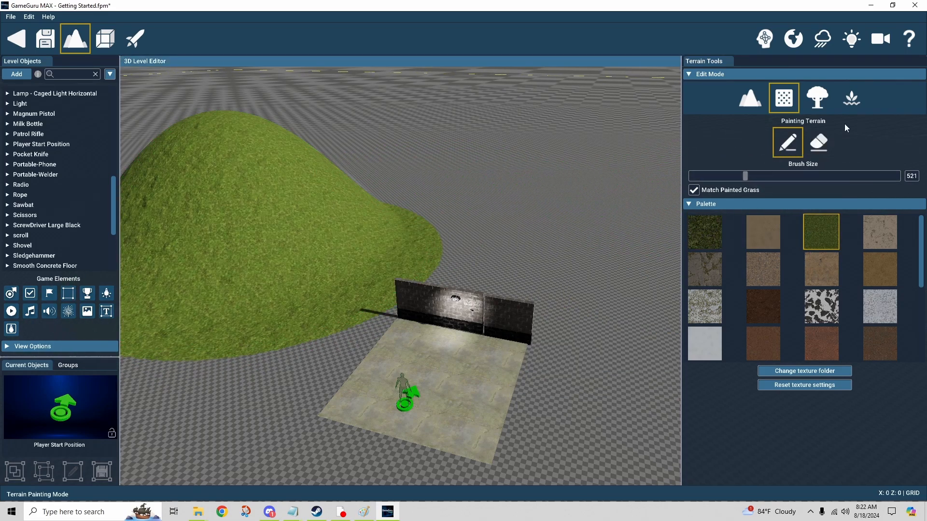
{"action": "left_click", "coordinate": [852, 109]}
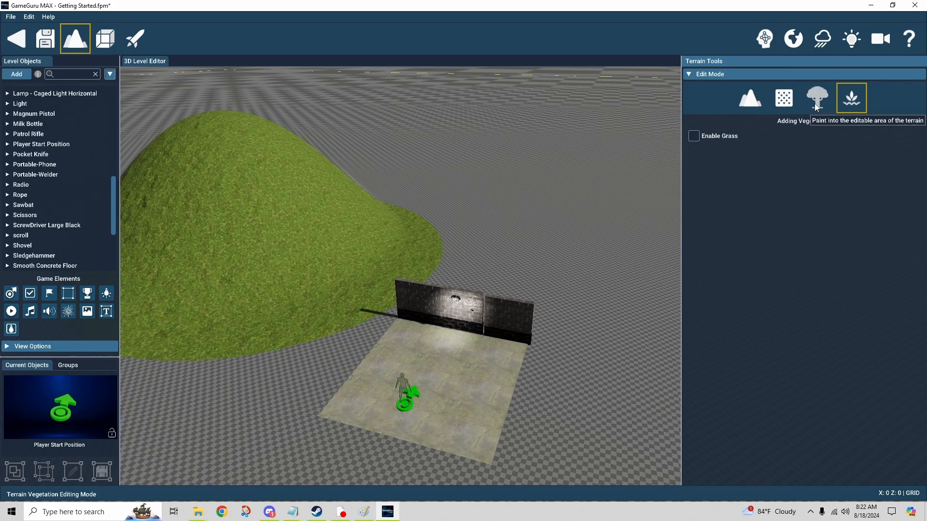
- Enable trees on the terrain, and clear all the trees from the level
{"action": "left_click", "coordinate": [817, 99]}
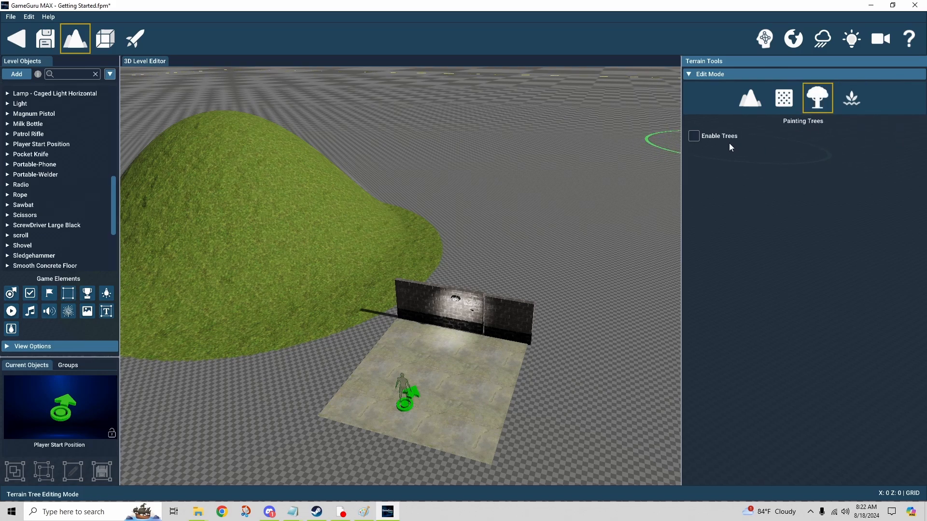
{"action": "left_click", "coordinate": [695, 136]}
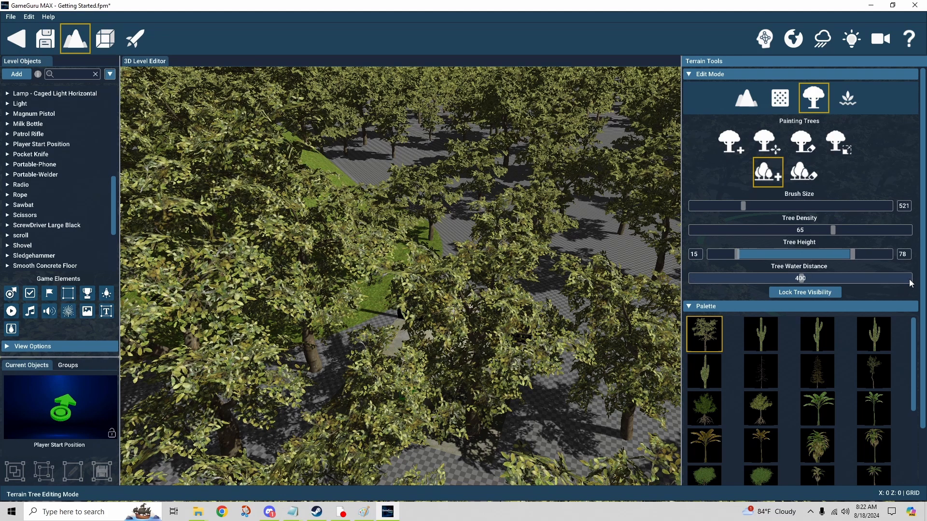
{"action": "scroll", "coordinate": [911, 283], "scroll_direction": "down", "scroll_amount": 3}
{"action": "left_click", "coordinate": [801, 459]}
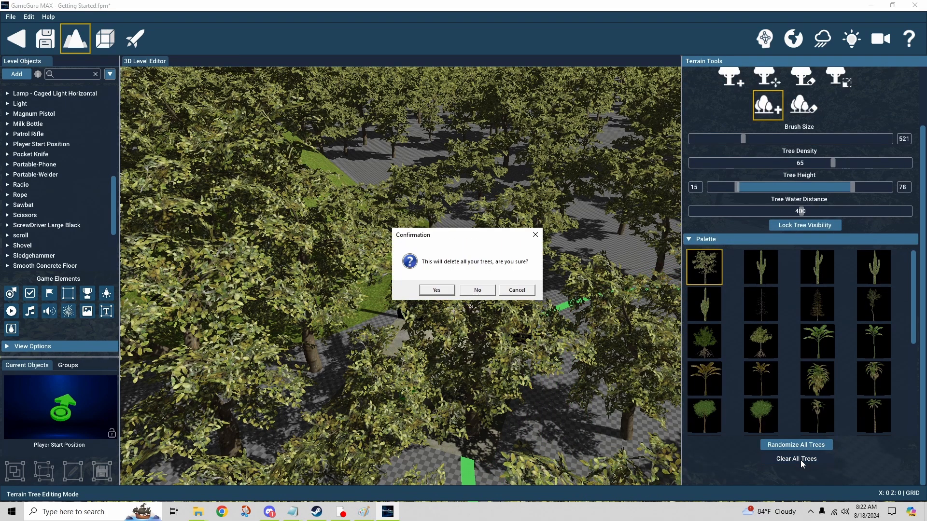
{"action": "left_click", "coordinate": [438, 292]}
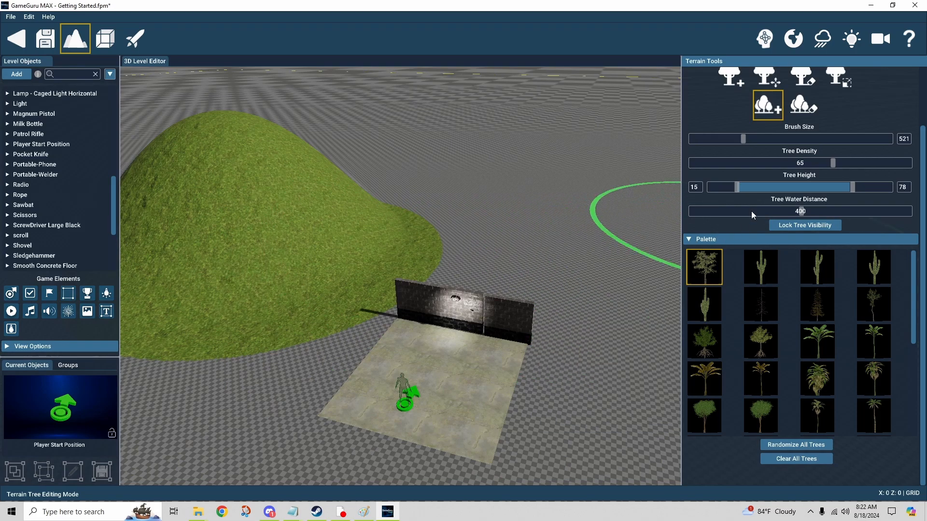
- Add a single tree of the first palette type on the grassy slope near the basement wall
{"action": "scroll", "coordinate": [828, 114], "scroll_direction": "up", "scroll_amount": 2}
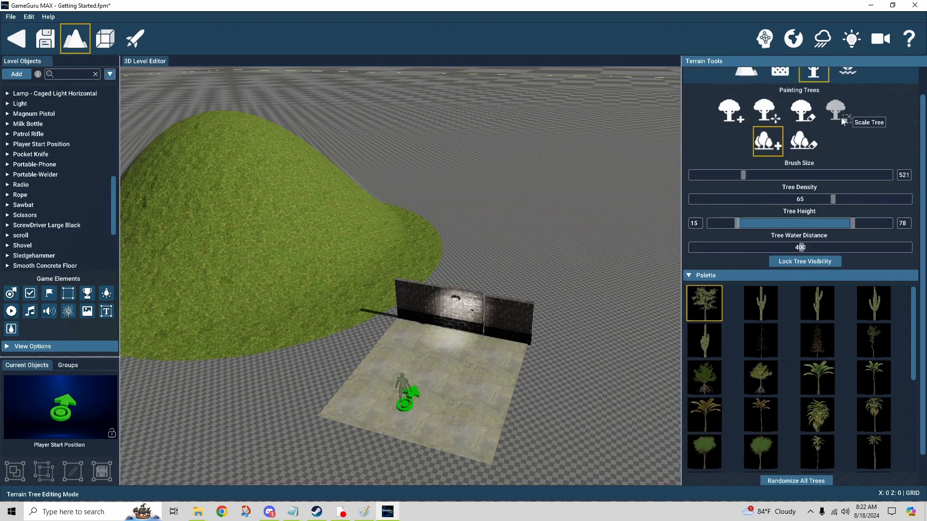
{"action": "left_click", "coordinate": [731, 111]}
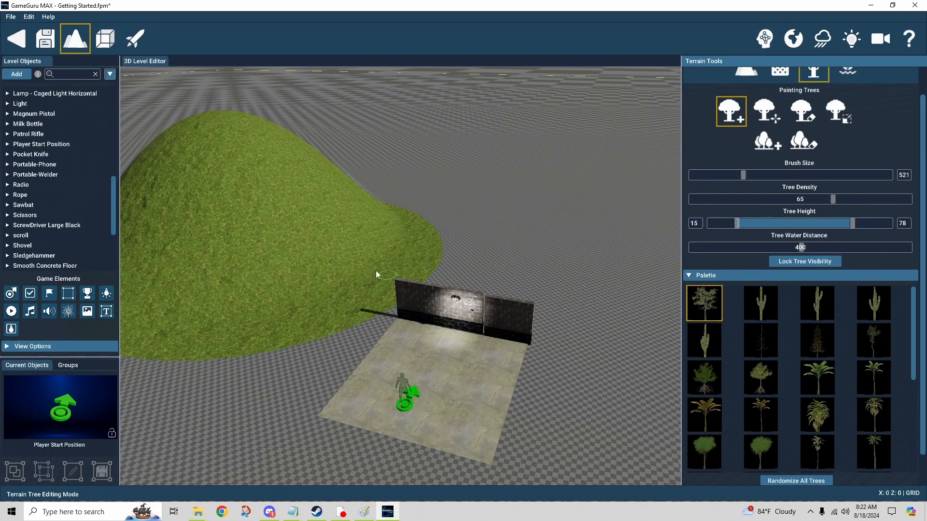
{"action": "left_click", "coordinate": [273, 304]}
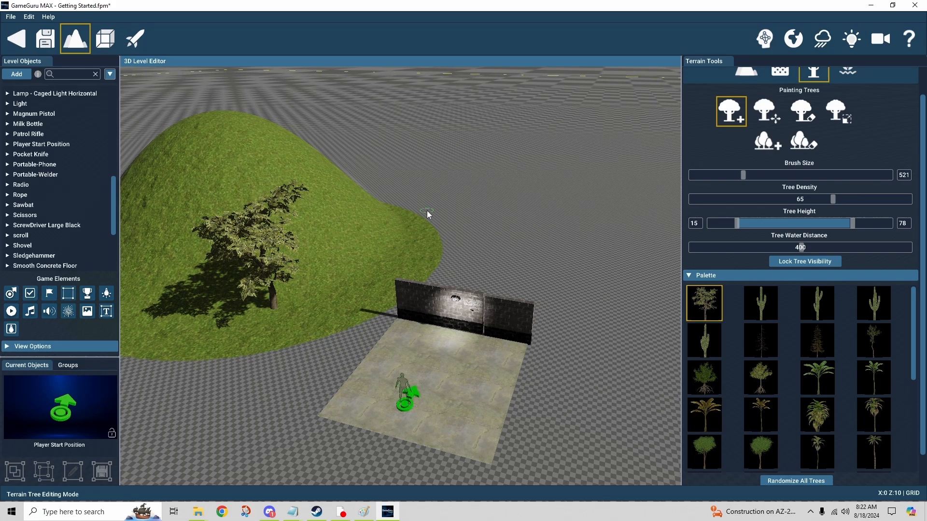
- Look around the terrain, review the terrain painting, tree and vegetation tools, and return to object editing
{"action": "right_click_drag", "start_coordinate": [450, 229], "coordinate": [543, 234]}
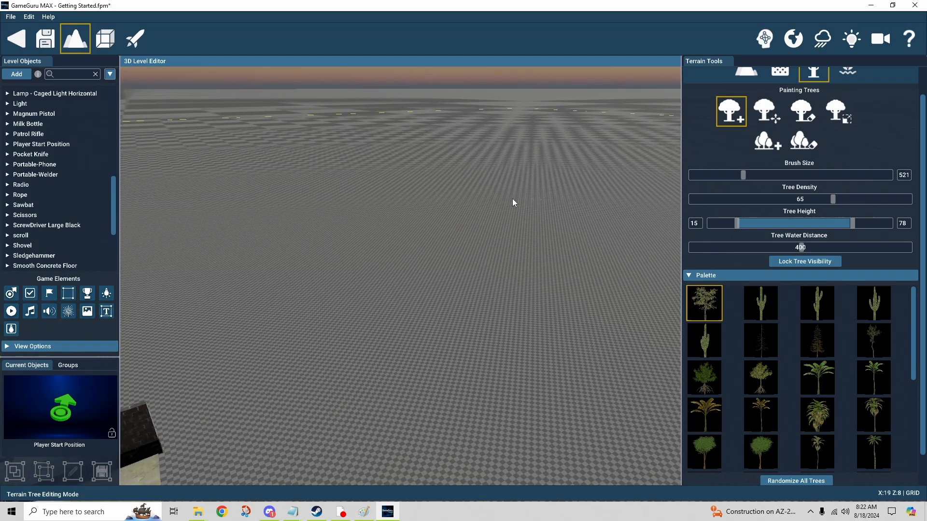
{"action": "right_click_drag", "start_coordinate": [520, 300], "coordinate": [492, 299]}
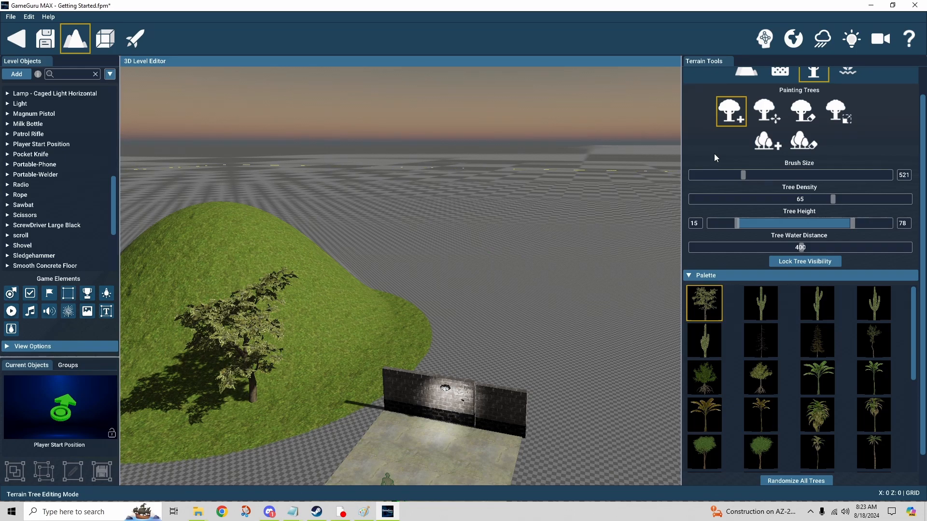
{"action": "scroll", "coordinate": [714, 153], "scroll_direction": "up", "scroll_amount": 2}
{"action": "left_click", "coordinate": [783, 100]}
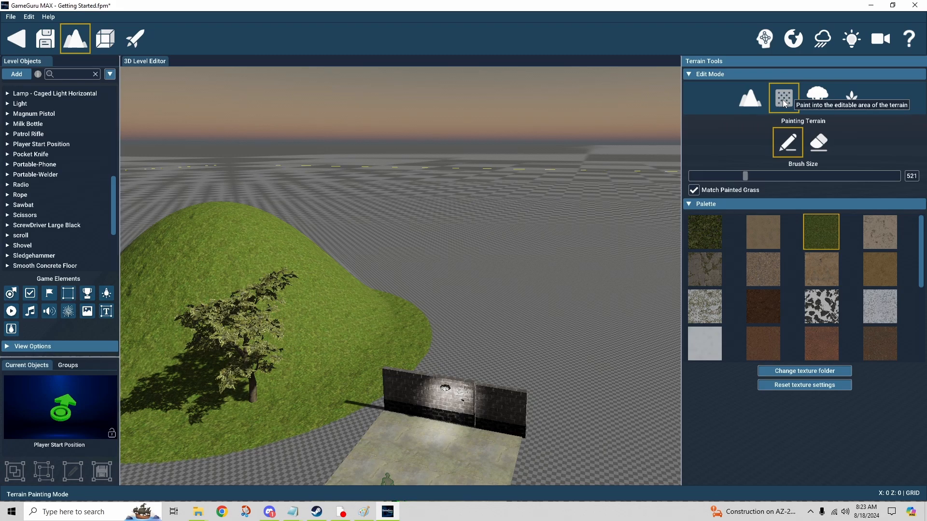
{"action": "left_click", "coordinate": [818, 98]}
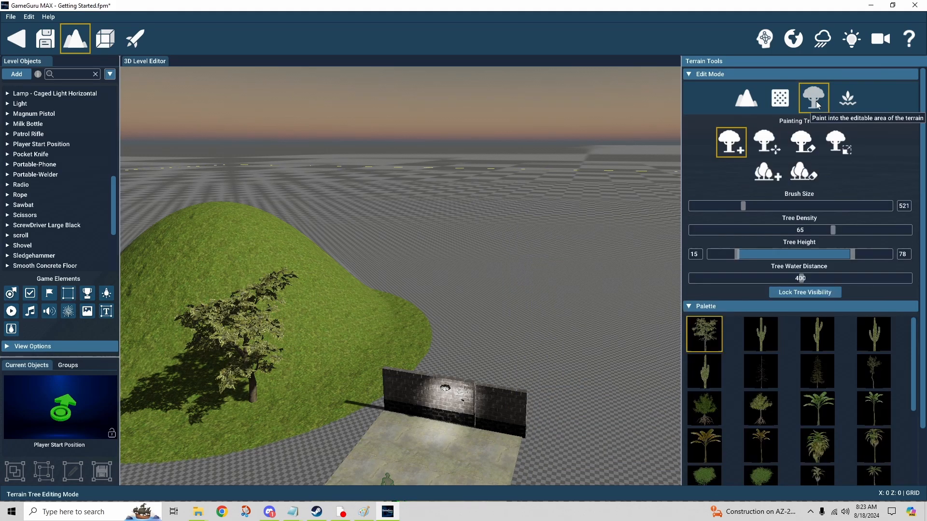
{"action": "left_click", "coordinate": [852, 100]}
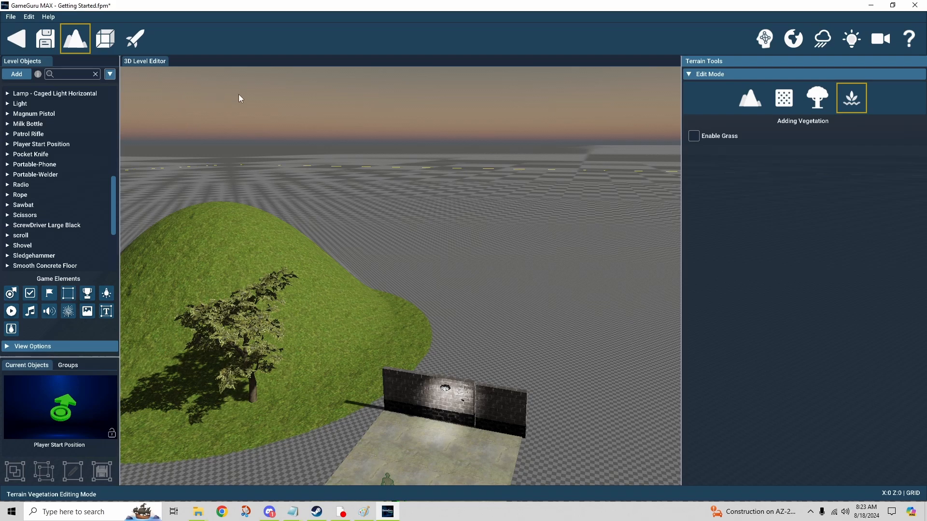
{"action": "left_click", "coordinate": [111, 40]}
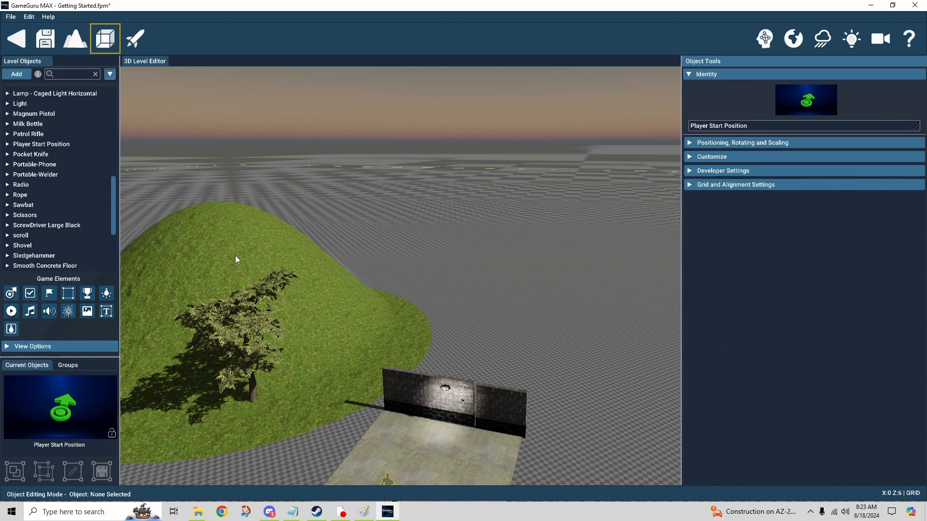
{"action": "mouse_move", "coordinate": [379, 217]}
{"action": "right_mouse_down"}
{"action": "mouse_move", "coordinate": [401, 256]}
{"action": "mouse_move", "coordinate": [378, 216]}
{"action": "right_mouse_up"}
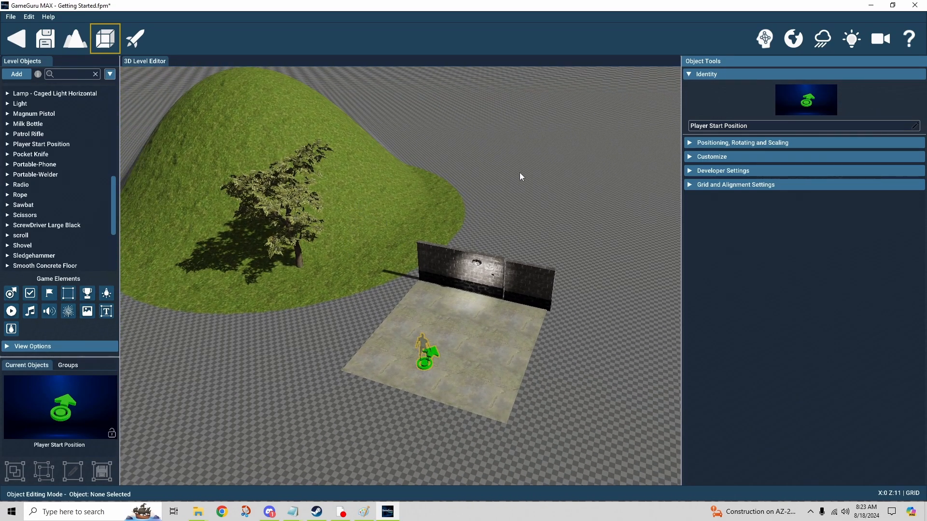
- Examine the sky type options of the environment's Customize Sky settings, keep None, and look towards the sky
{"action": "left_click", "coordinate": [795, 37]}
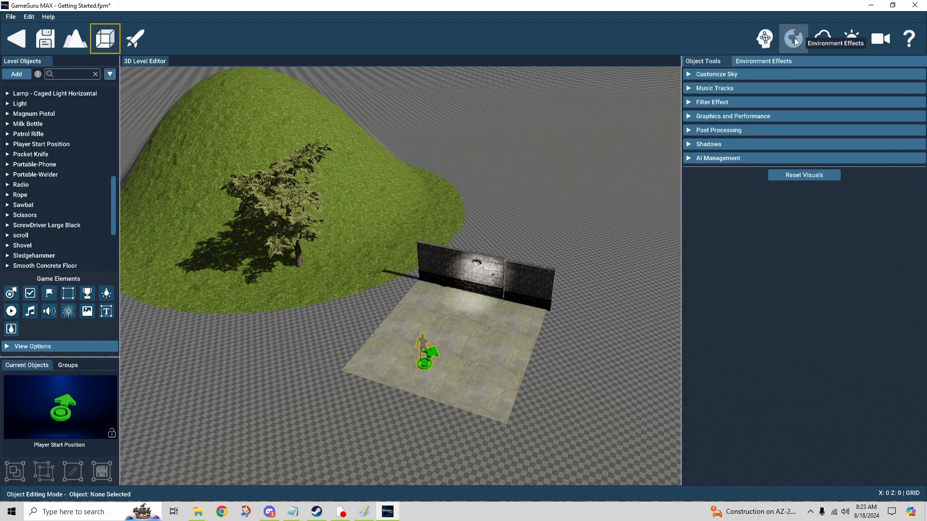
{"action": "left_click", "coordinate": [688, 76]}
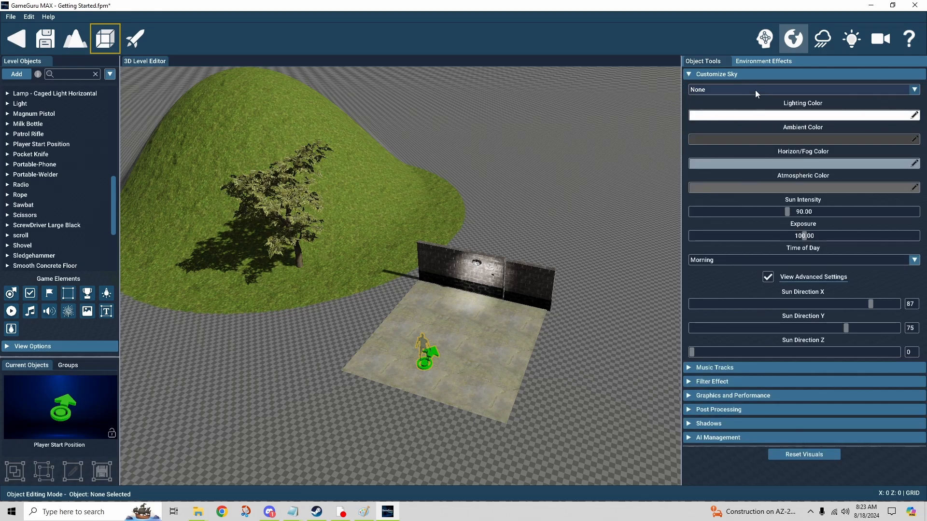
{"action": "left_click", "coordinate": [730, 91]}
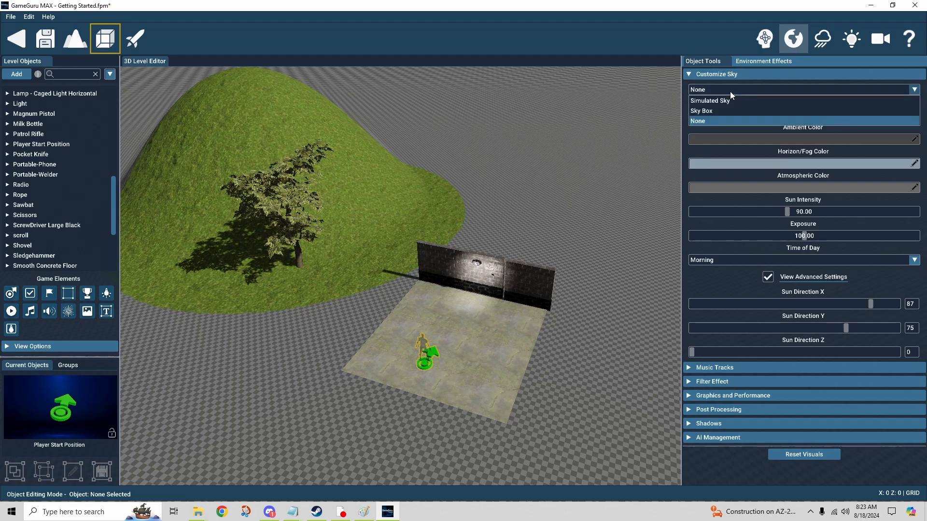
{"action": "left_click", "coordinate": [609, 209]}
{"action": "right_click_drag", "start_coordinate": [389, 202], "coordinate": [384, 146]}
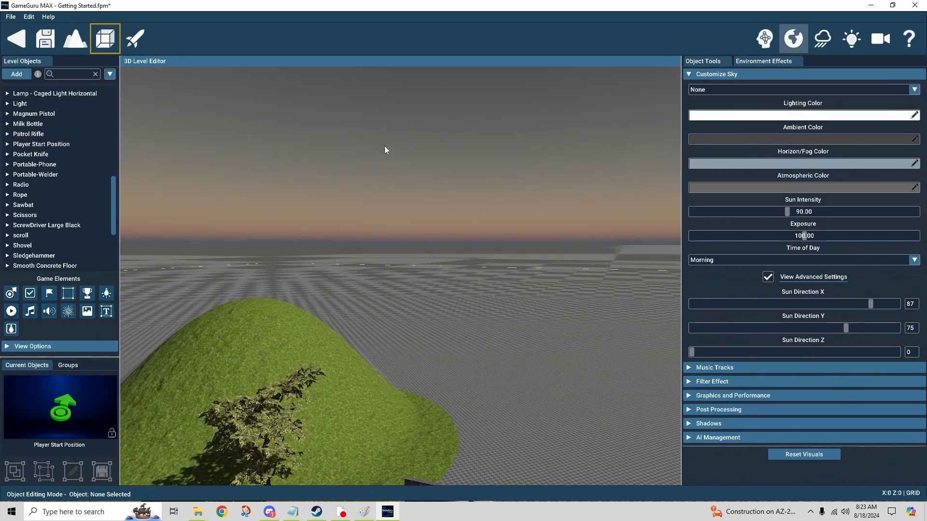
- Change the sky type to Simulated Sky and look at the clouds above the hill
{"action": "right_click_drag", "start_coordinate": [543, 190], "coordinate": [628, 195]}
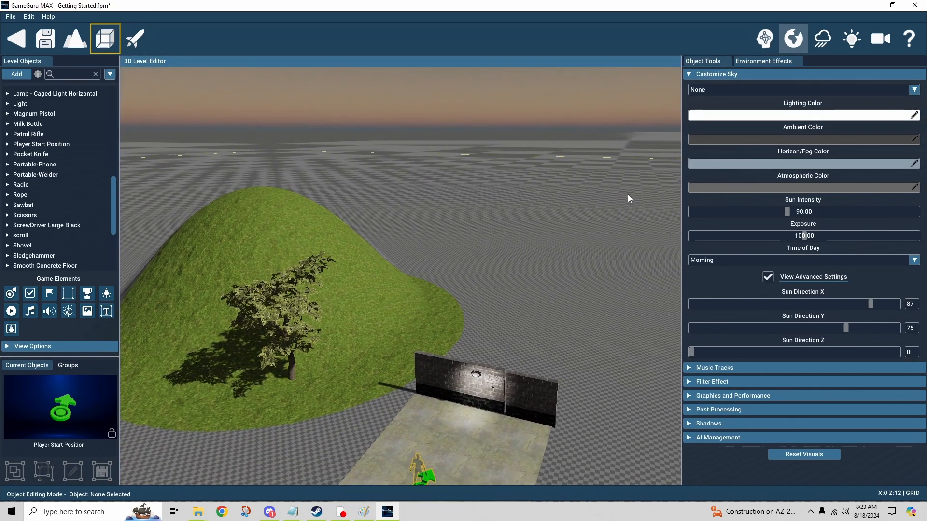
{"action": "left_click", "coordinate": [723, 90]}
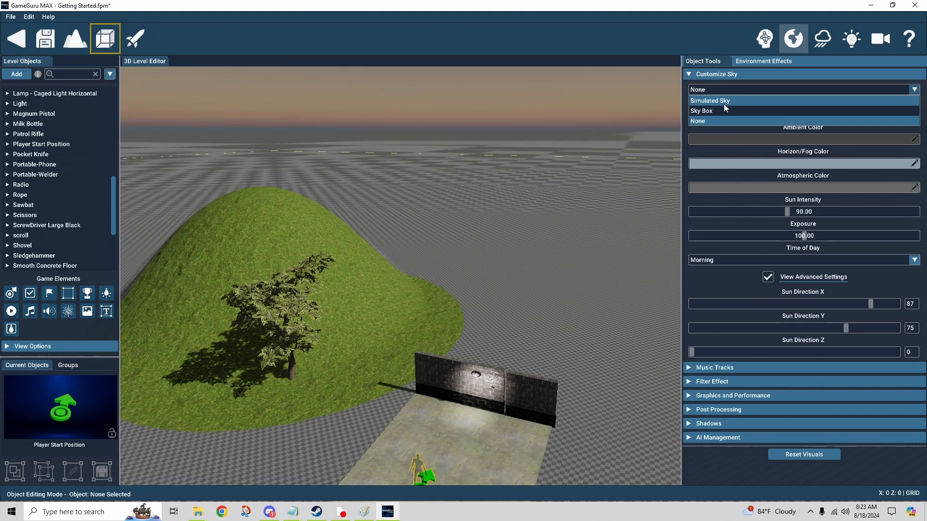
{"action": "left_click", "coordinate": [724, 103]}
{"action": "right_click_drag", "start_coordinate": [570, 231], "coordinate": [573, 209]}
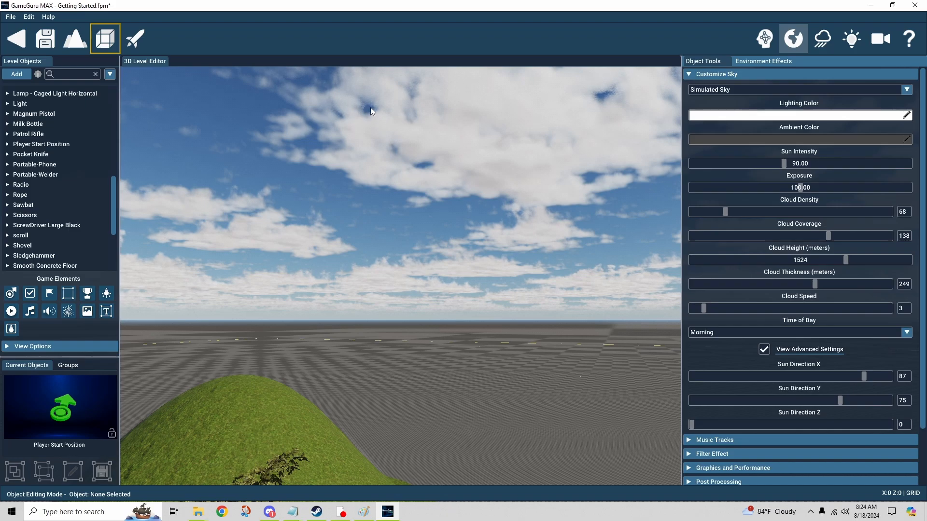
{"action": "right_click_drag", "start_coordinate": [368, 112], "coordinate": [371, 190]}
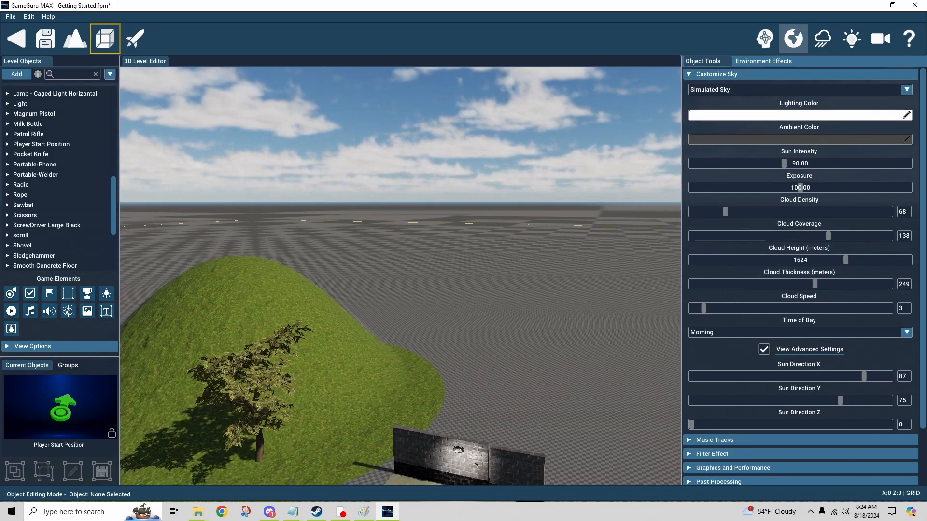
- Change the sky type to Sky Box and look at the sky over the level
{"action": "left_click", "coordinate": [728, 90]}
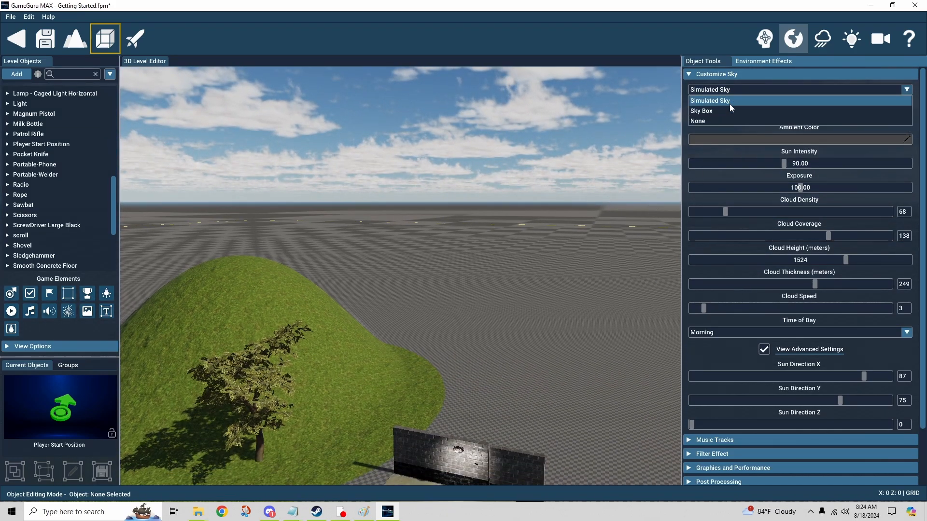
{"action": "left_click", "coordinate": [729, 110]}
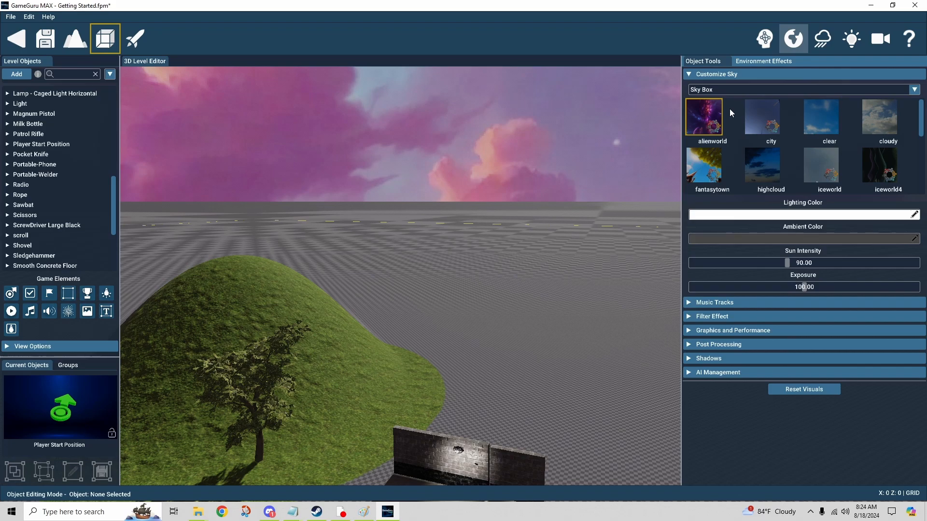
{"action": "mouse_move", "coordinate": [632, 219]}
{"action": "right_mouse_down"}
{"action": "mouse_move", "coordinate": [551, 203]}
{"action": "mouse_move", "coordinate": [478, 152]}
{"action": "mouse_move", "coordinate": [377, 151]}
{"action": "mouse_move", "coordinate": [280, 174]}
{"action": "mouse_move", "coordinate": [570, 198]}
{"action": "mouse_move", "coordinate": [488, 205]}
{"action": "mouse_move", "coordinate": [632, 219]}
{"action": "right_mouse_up"}
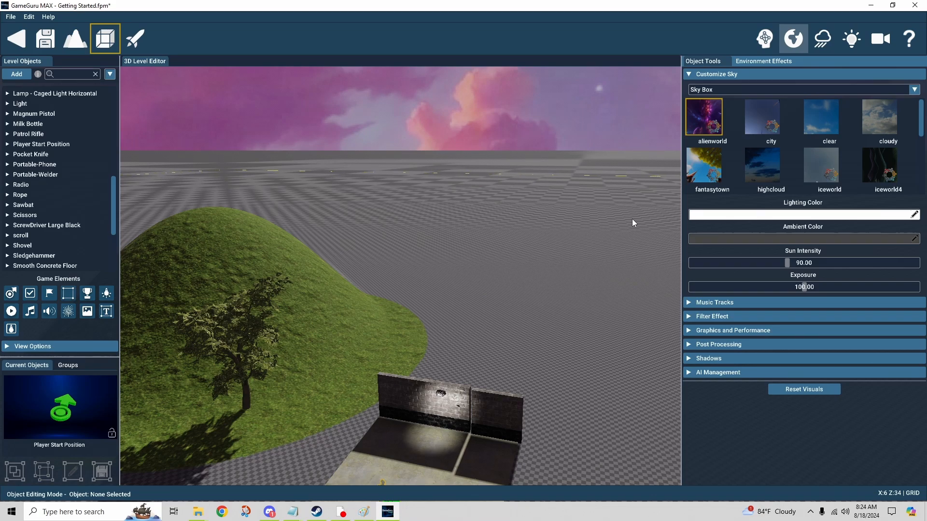
- Set the sky type back to None and view the Lighting Color picker without changing the color
{"action": "left_click", "coordinate": [717, 90]}
{"action": "left_click", "coordinate": [714, 121]}
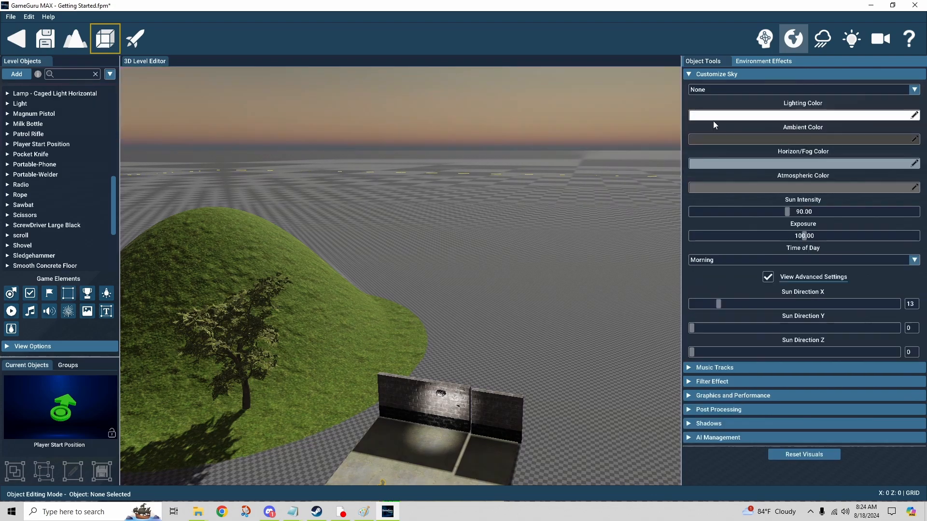
{"action": "right_click_drag", "start_coordinate": [608, 174], "coordinate": [607, 222]}
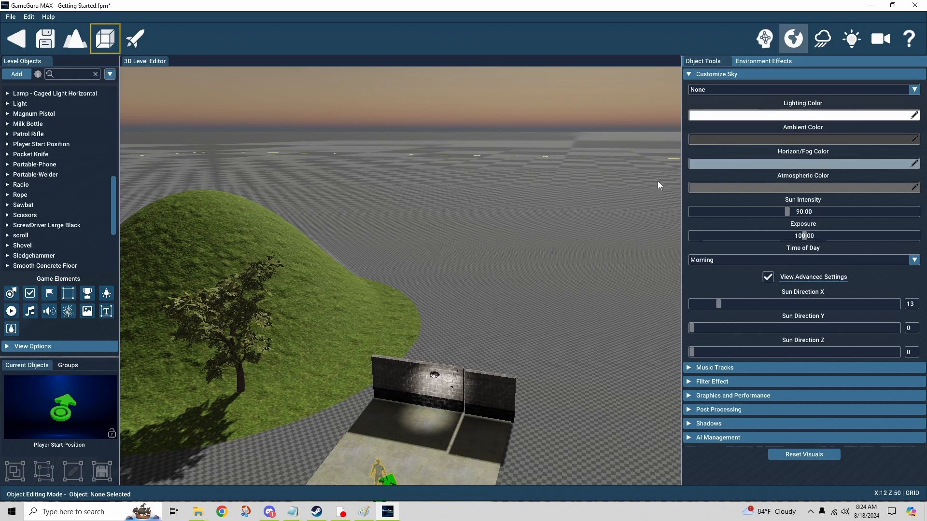
{"action": "left_click", "coordinate": [723, 119]}
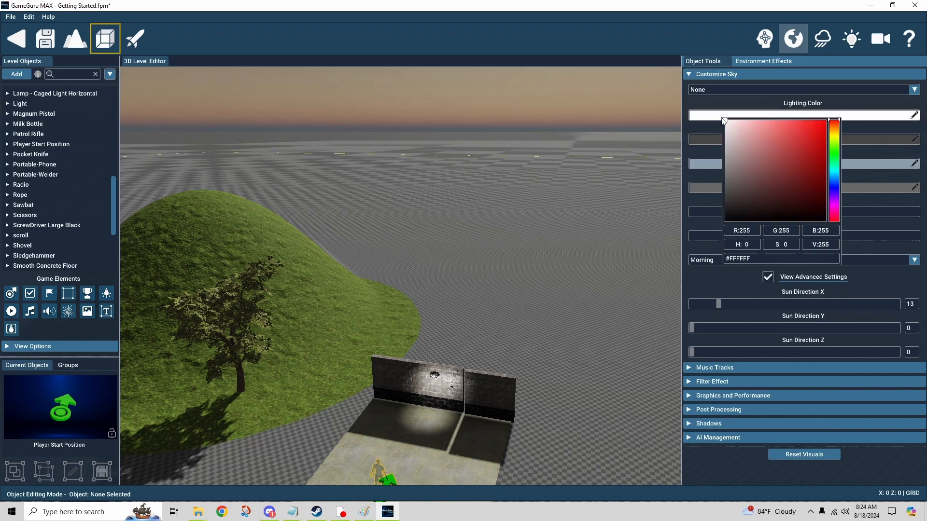
{"action": "left_click", "coordinate": [703, 127]}
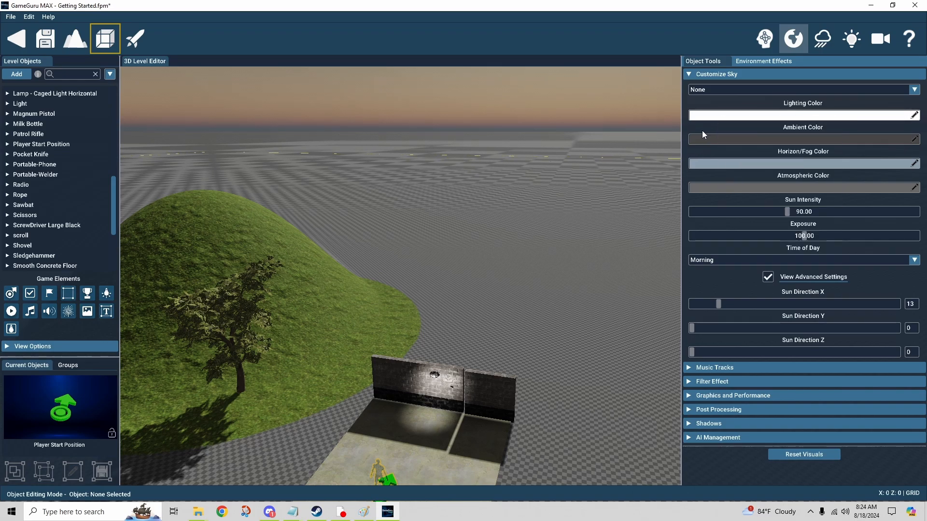
- Switch the sky type from None to Simulated Sky again
{"action": "left_click", "coordinate": [718, 260]}
{"action": "left_click", "coordinate": [721, 106]}
{"action": "left_click", "coordinate": [724, 91]}
{"action": "left_click", "coordinate": [720, 105]}
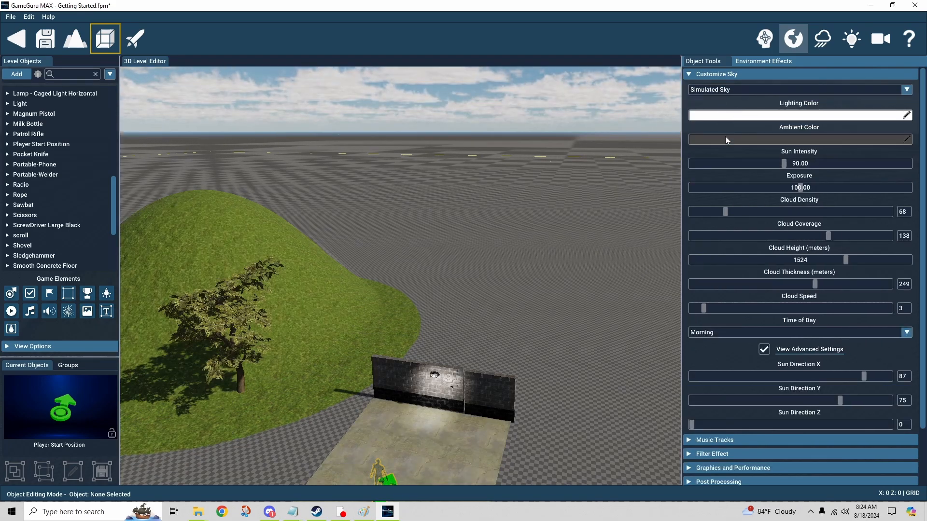
- Preview the Afternoon, Dusk and Dawn times of day on the simulated sky
{"action": "left_click", "coordinate": [720, 333]}
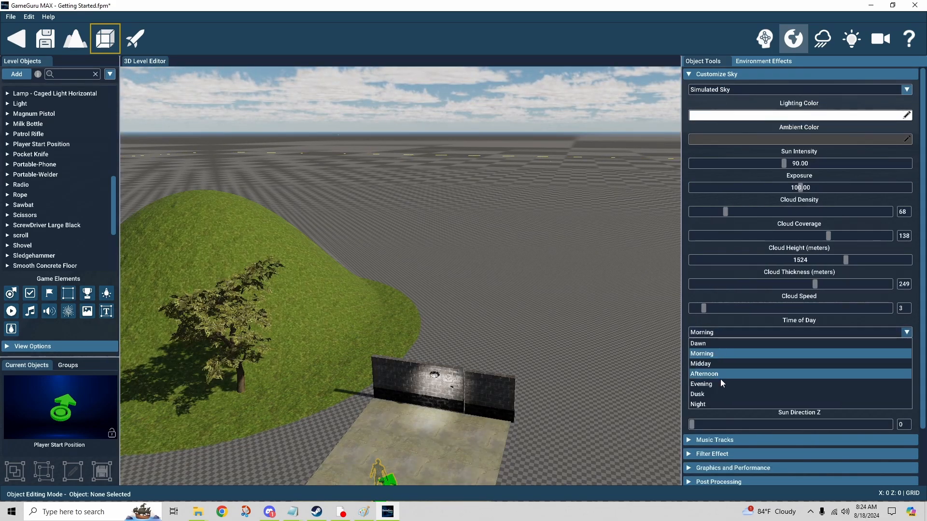
{"action": "left_click", "coordinate": [720, 378]}
{"action": "left_click", "coordinate": [725, 334]}
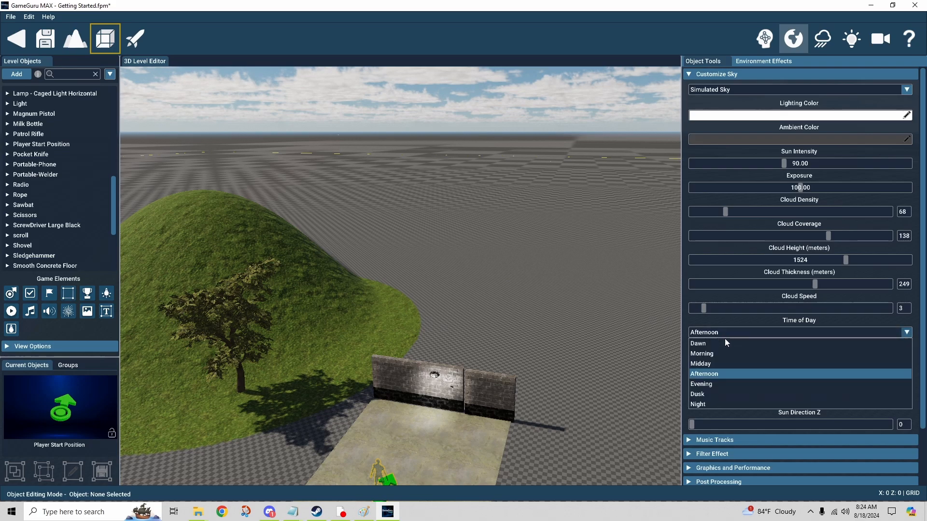
{"action": "left_click", "coordinate": [726, 398]}
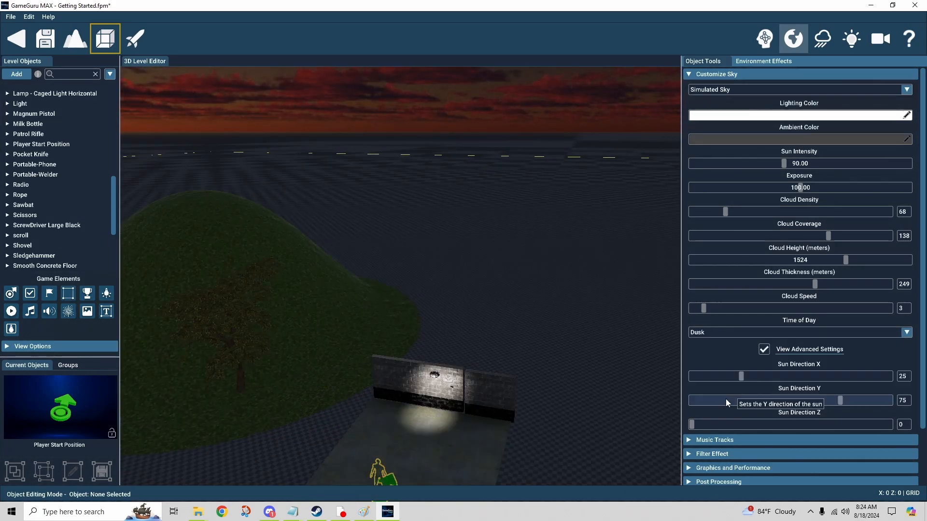
{"action": "left_click", "coordinate": [723, 333]}
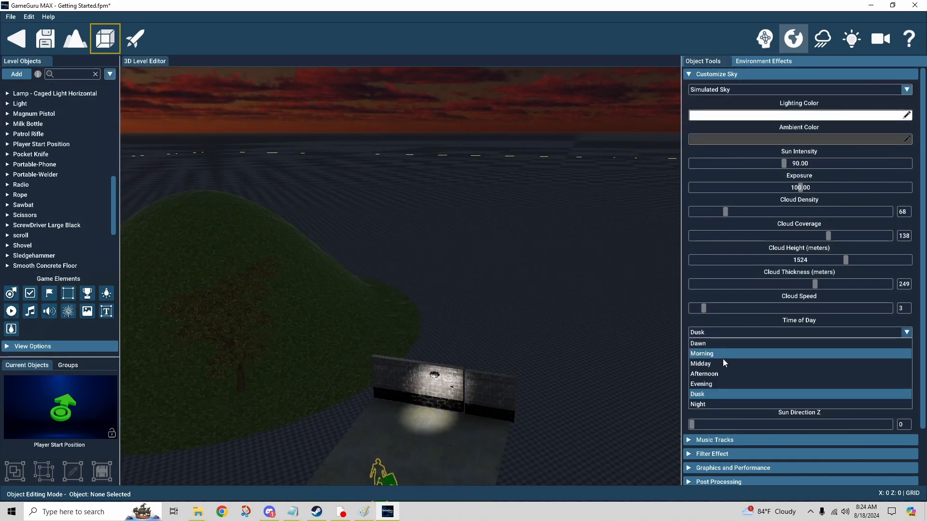
{"action": "left_click", "coordinate": [723, 348]}
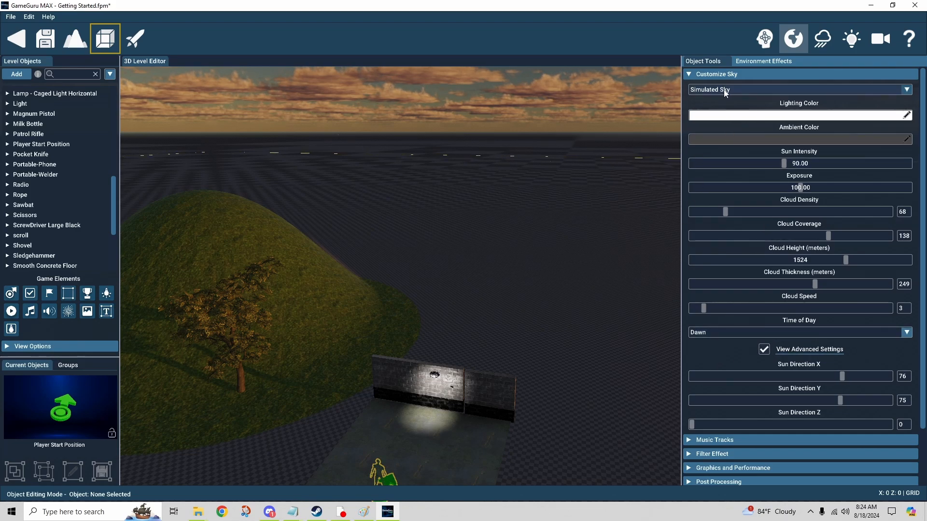
- Set the sky type to None and the time of day to Midday
{"action": "left_click", "coordinate": [712, 93]}
{"action": "left_click", "coordinate": [715, 120]}
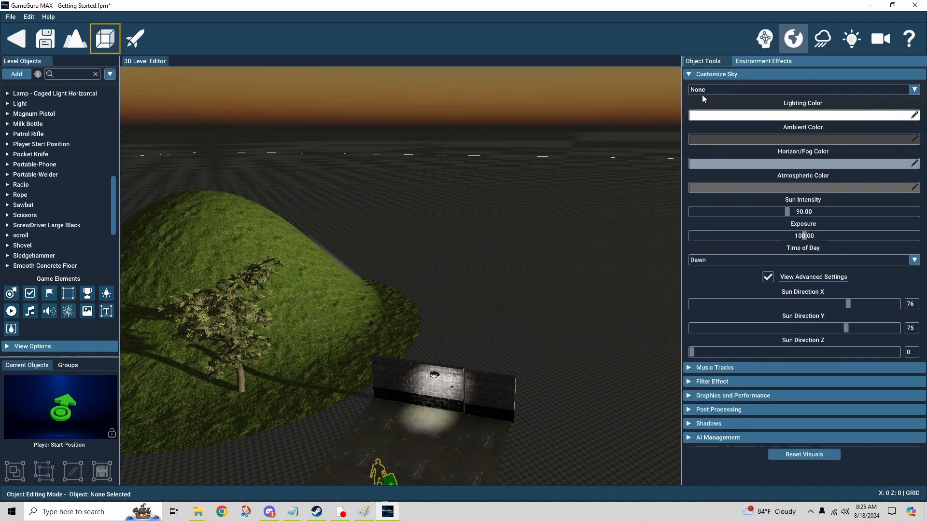
{"action": "left_click", "coordinate": [723, 260]}
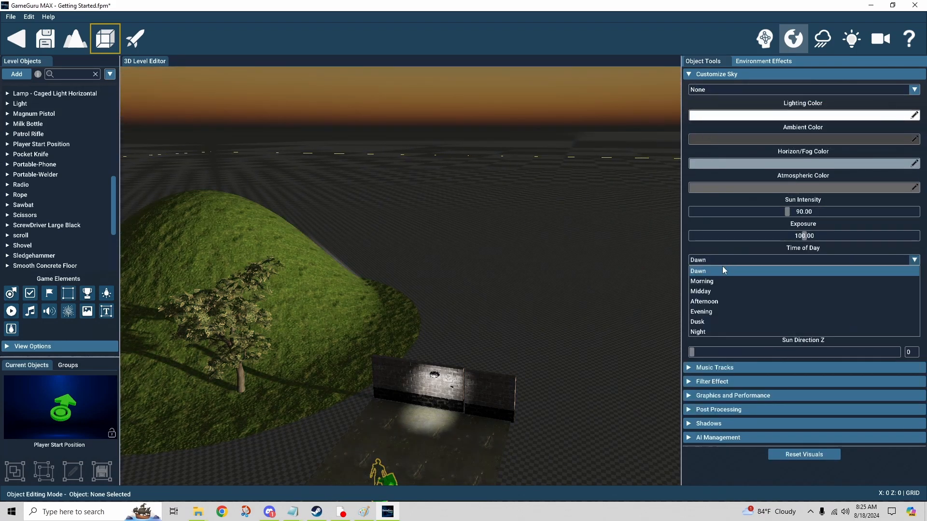
{"action": "left_click", "coordinate": [717, 293]}
{"action": "right_click_drag", "start_coordinate": [604, 275], "coordinate": [591, 302]}
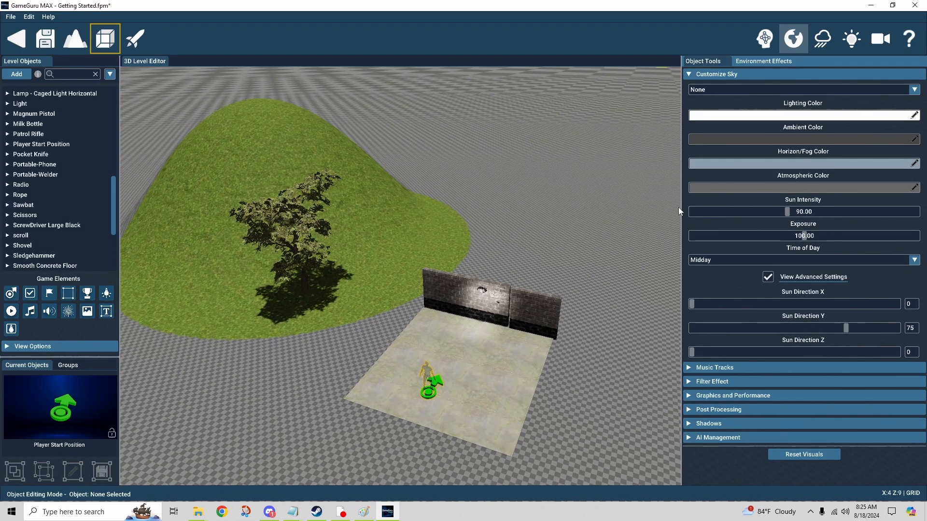
- Examine the Music Tracks, Filter Effect, Graphics and Performance, and Post Processing settings of the environment effects
{"action": "left_click", "coordinate": [689, 75]}
{"action": "left_click", "coordinate": [690, 86]}
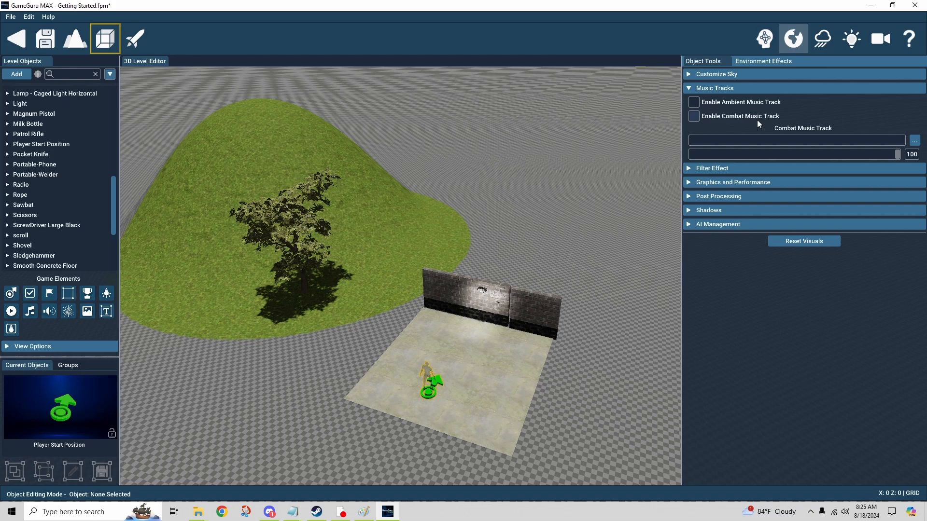
{"action": "left_click", "coordinate": [689, 90]}
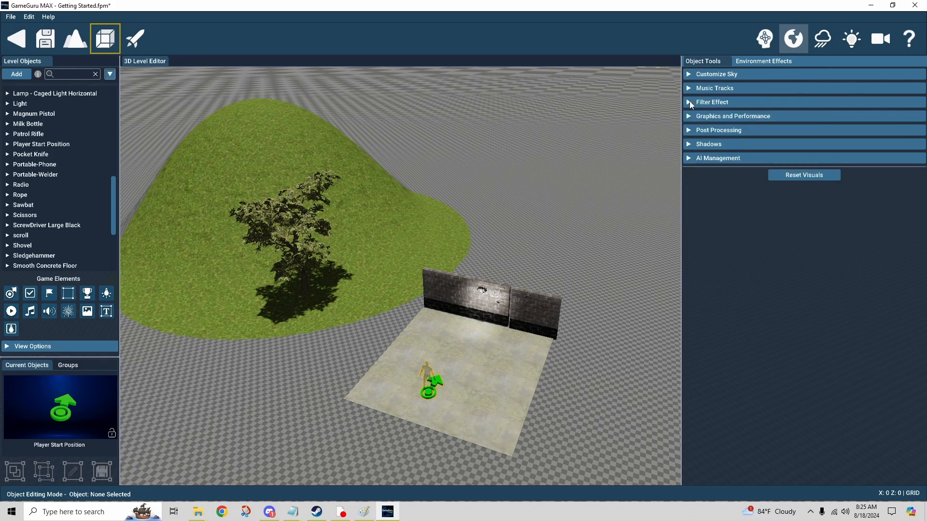
{"action": "left_click", "coordinate": [691, 104]}
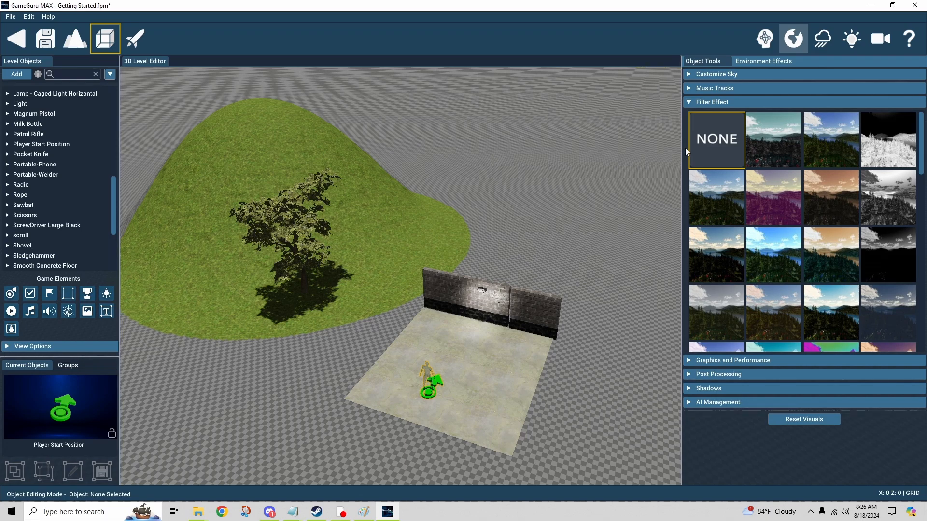
{"action": "left_click", "coordinate": [691, 103]}
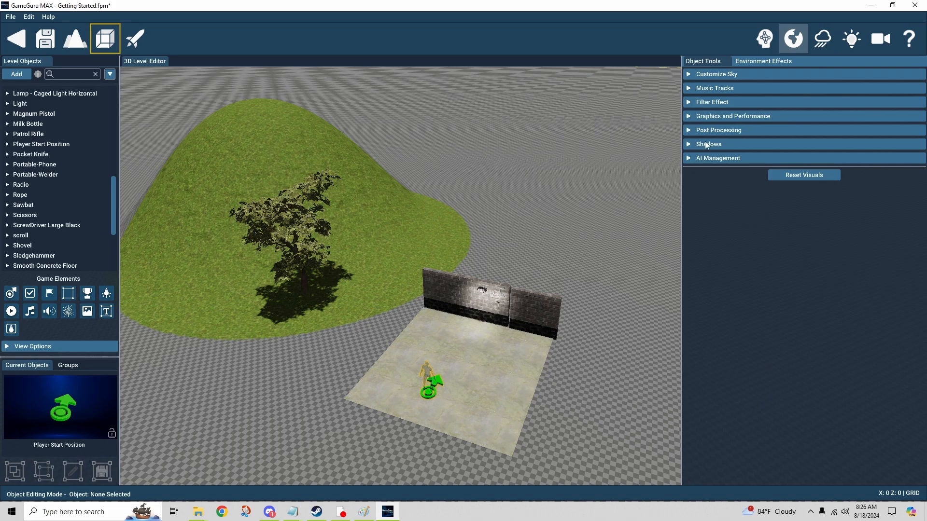
{"action": "left_click", "coordinate": [689, 116]}
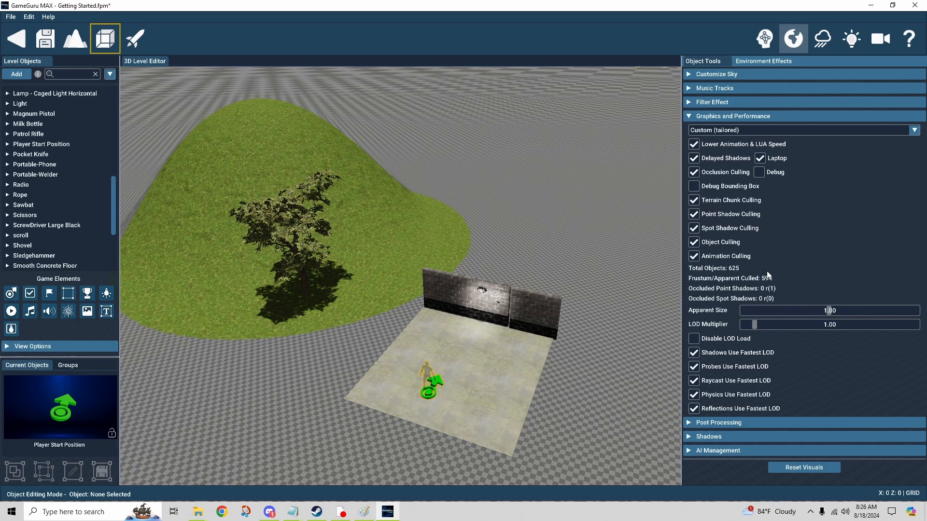
{"action": "left_click", "coordinate": [690, 117]}
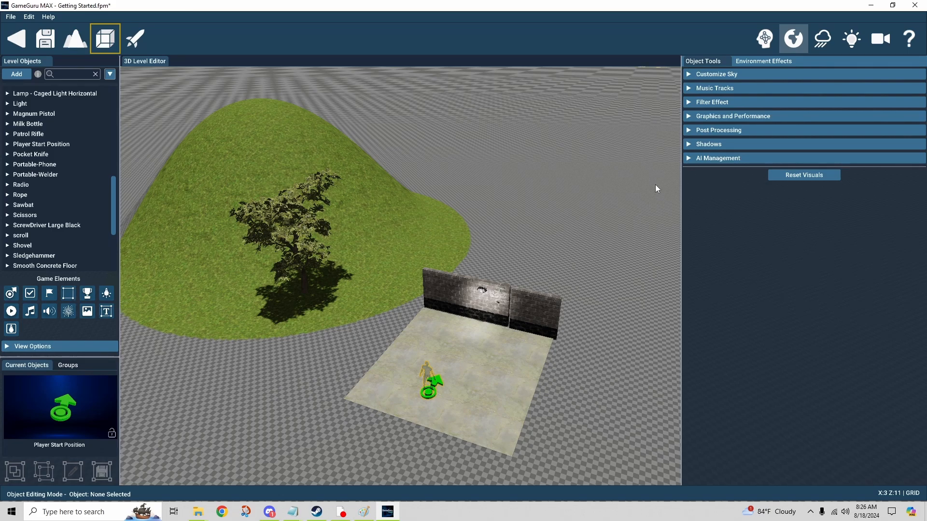
{"action": "left_click", "coordinate": [689, 131]}
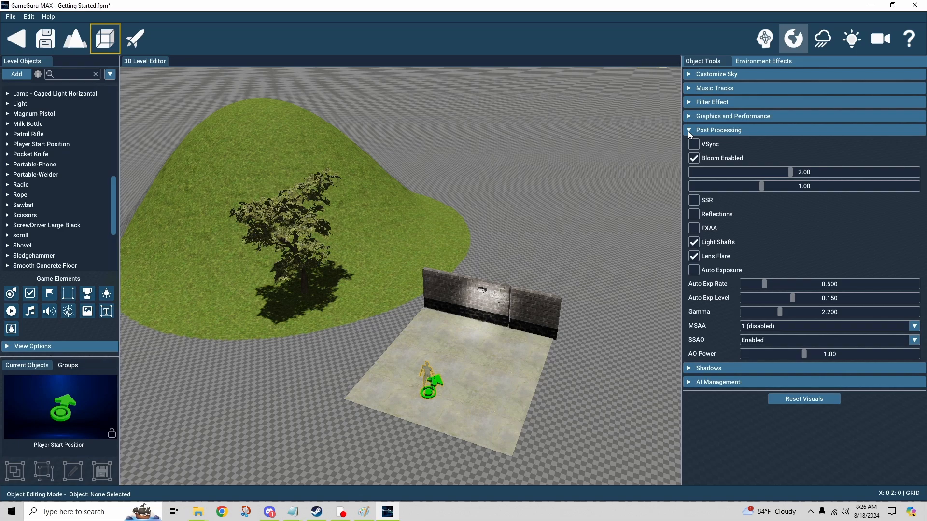
{"action": "left_click", "coordinate": [689, 131]}
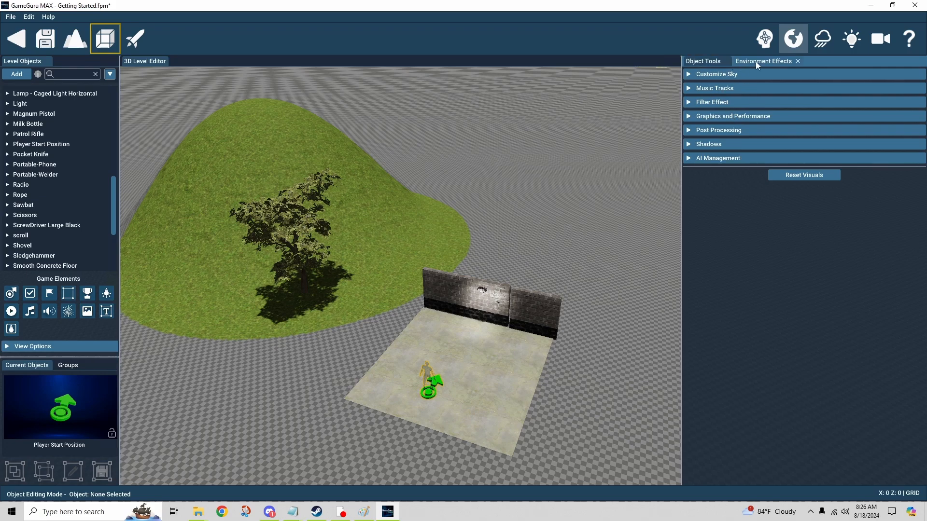
- Set the weather effect to rain with Display Weather in Editor enabled, and look around the level at the rainfall
{"action": "left_click", "coordinate": [825, 39]}
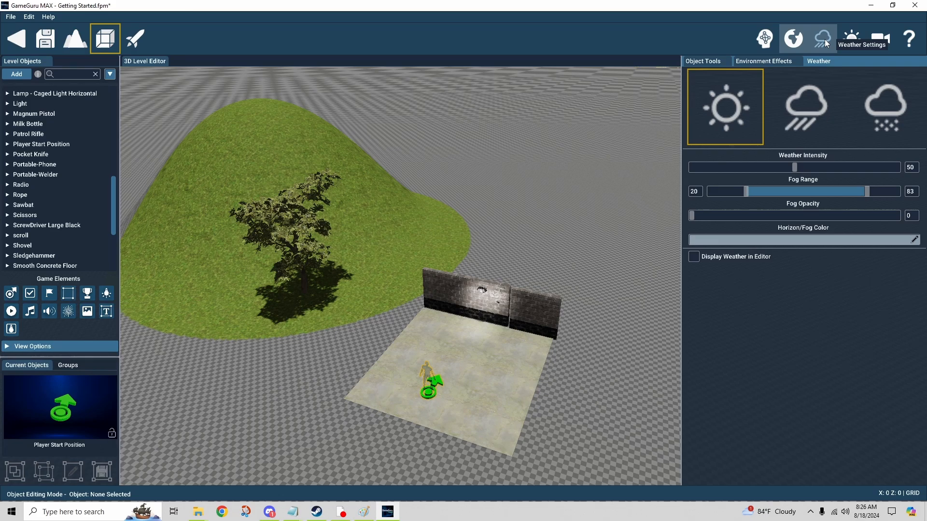
{"action": "left_click", "coordinate": [805, 107]}
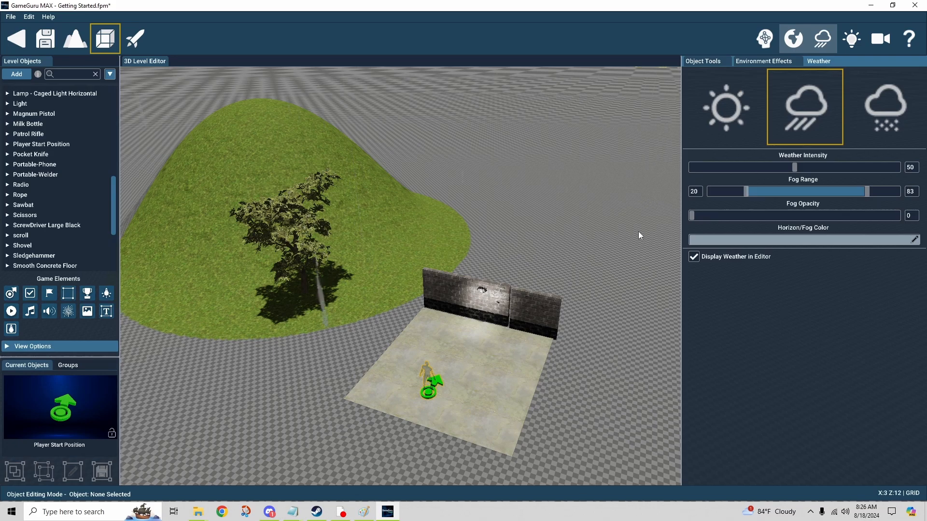
{"action": "right_click_drag", "start_coordinate": [629, 260], "coordinate": [514, 200]}
{"action": "key", "text": "w"}
{"action": "key", "text": "w"}
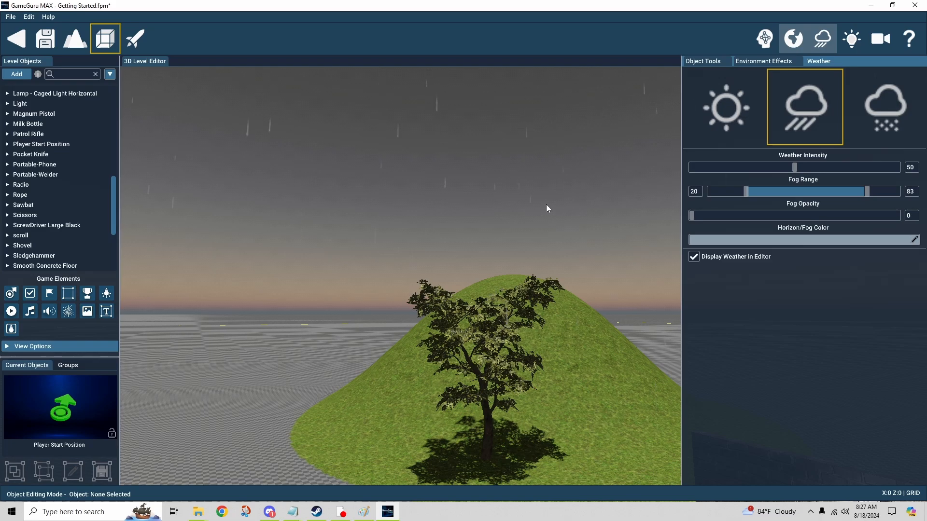
{"action": "right_click_drag", "start_coordinate": [533, 193], "coordinate": [623, 226]}
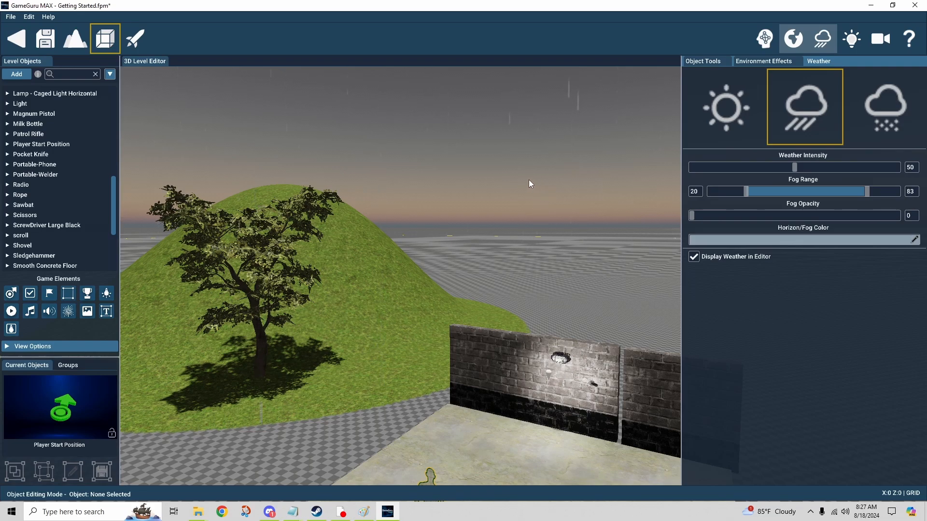
{"action": "right_click_drag", "start_coordinate": [529, 180], "coordinate": [509, 128]}
- Change the weather effect to snow and close the weather settings
{"action": "left_click", "coordinate": [883, 100]}
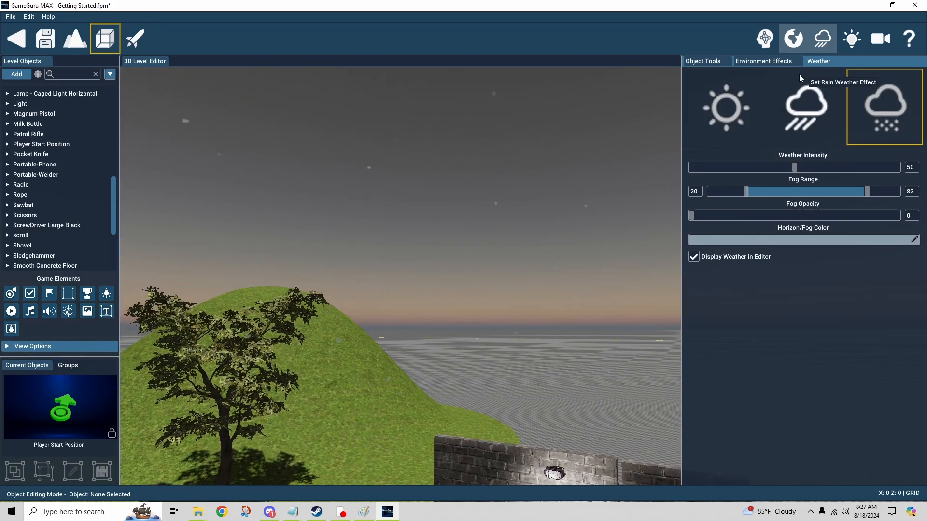
{"action": "left_click", "coordinate": [821, 40]}
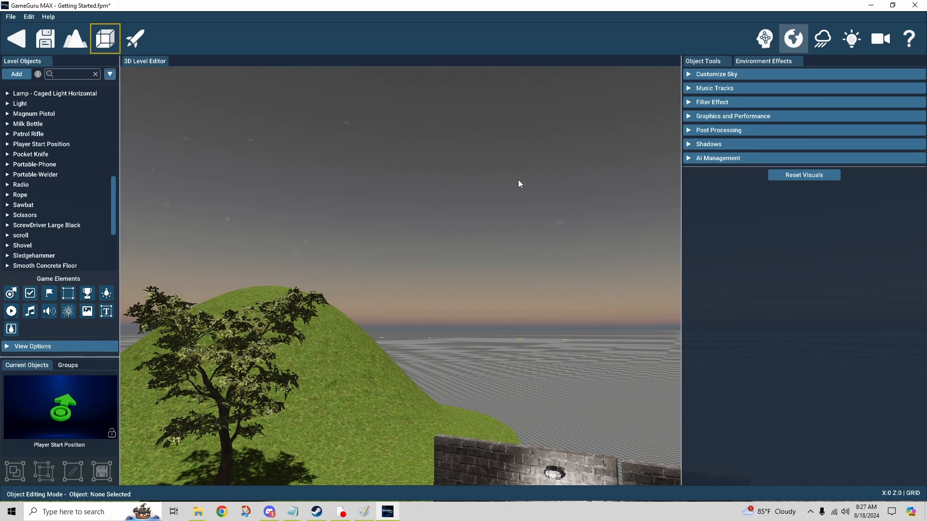
- Turn on the editor light and bring the basement floor and brick walls into view
{"action": "left_click", "coordinate": [855, 45]}
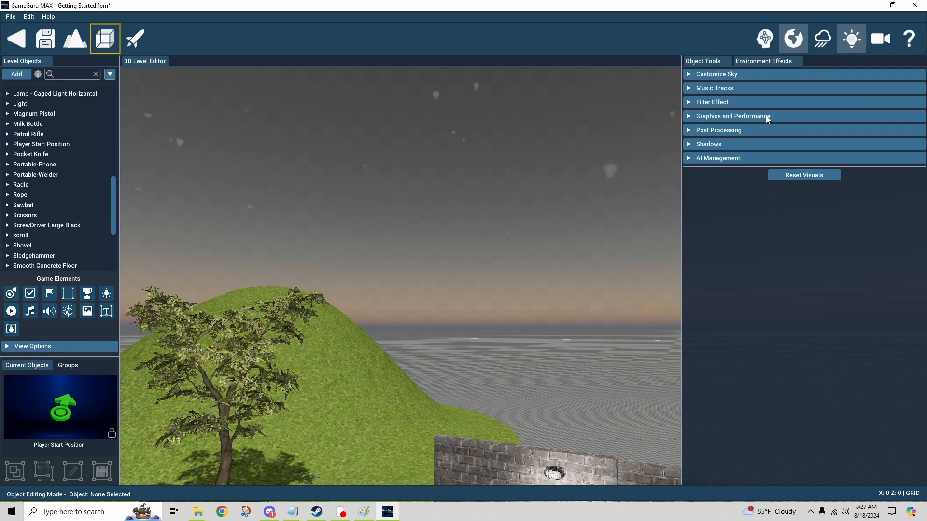
{"action": "mouse_move", "coordinate": [570, 183]}
{"action": "right_mouse_down"}
{"action": "mouse_move", "coordinate": [575, 309]}
{"action": "mouse_move", "coordinate": [642, 300]}
{"action": "right_mouse_up"}
{"action": "right_click_drag", "start_coordinate": [632, 203], "coordinate": [603, 141]}
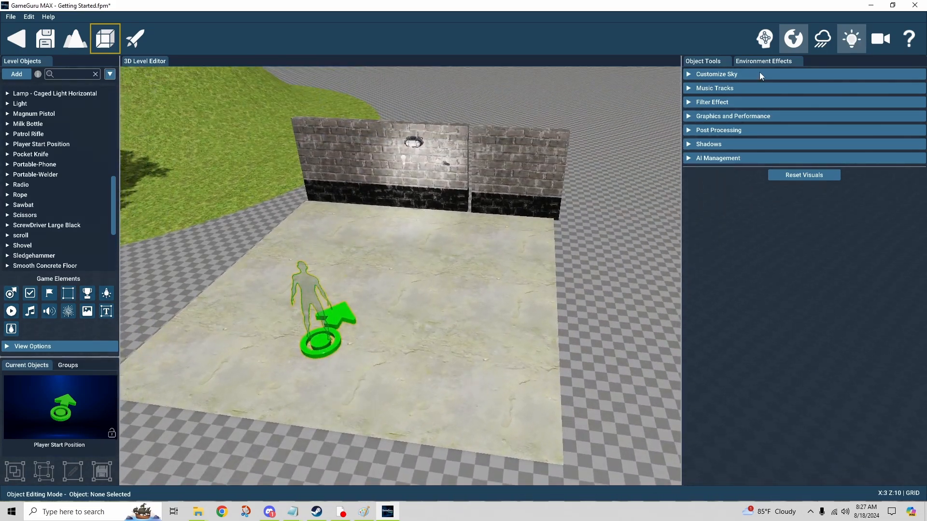
- Set the sky's Lighting, Ambient, Horizon/Fog and Atmospheric colors all to black
{"action": "left_click", "coordinate": [764, 61]}
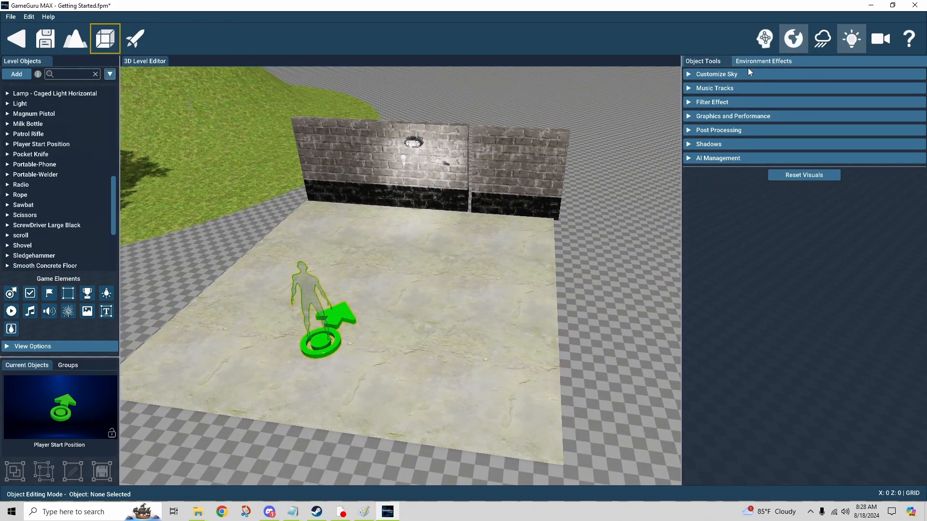
{"action": "left_click", "coordinate": [689, 75]}
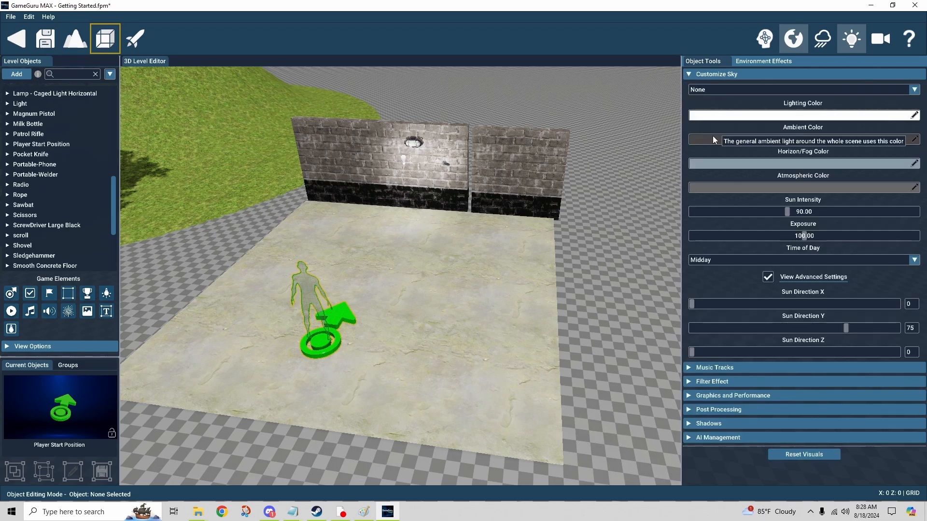
{"action": "left_click", "coordinate": [712, 115]}
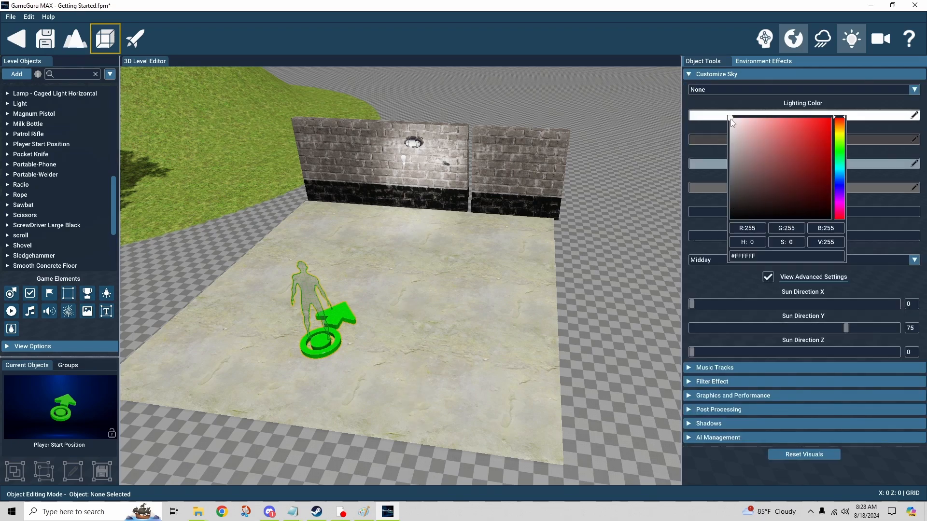
{"action": "left_click_drag", "start_coordinate": [731, 119], "coordinate": [730, 230]}
{"action": "left_click", "coordinate": [702, 139]}
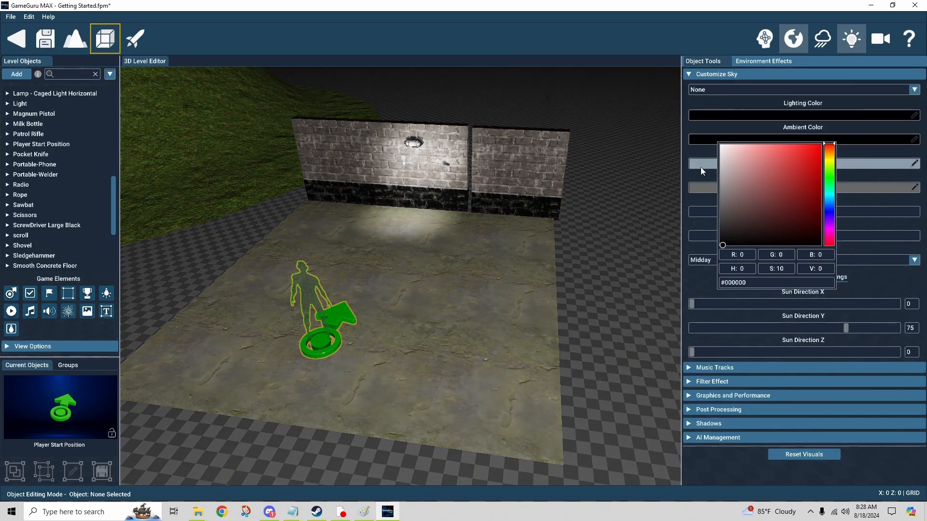
{"action": "left_click", "coordinate": [700, 167]}
{"action": "left_click", "coordinate": [720, 187]}
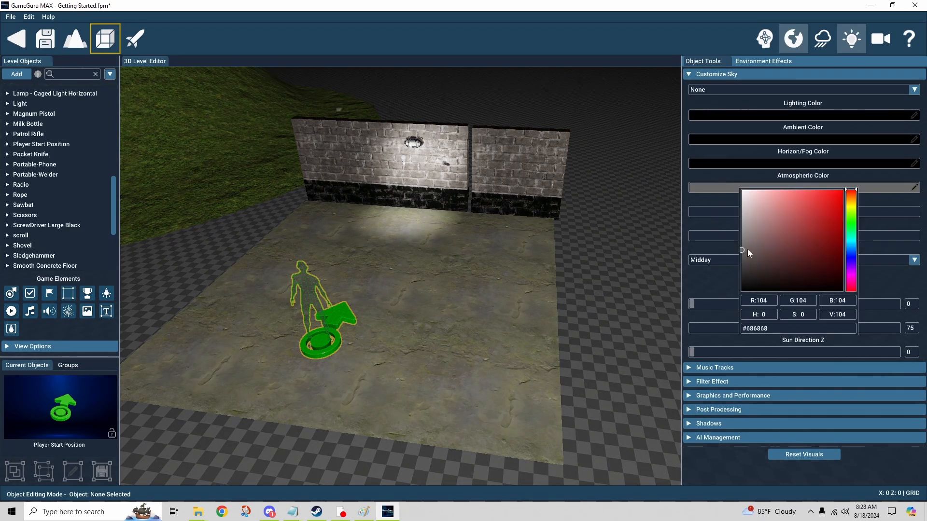
{"action": "left_click", "coordinate": [638, 287]}
- Toggle the editor light off and on to compare how dark the scene is, leaving it off
{"action": "left_click", "coordinate": [851, 40]}
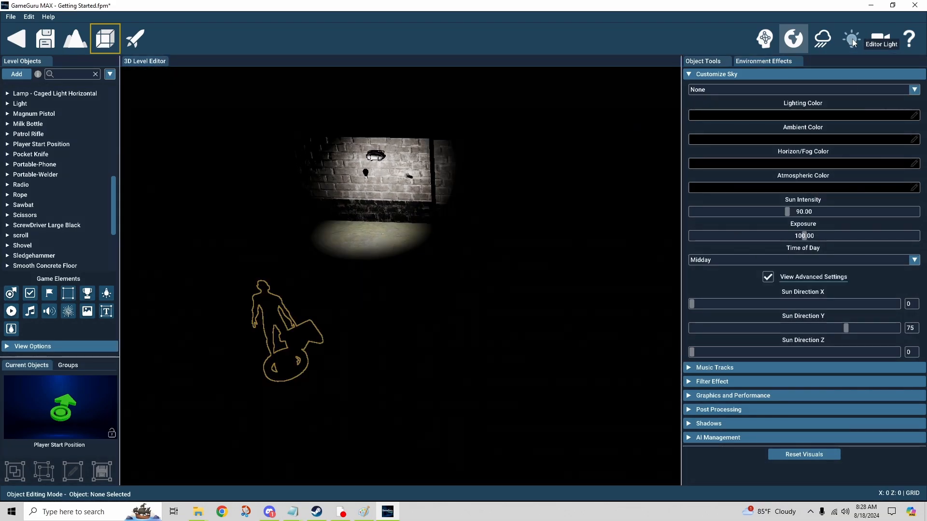
{"action": "left_click", "coordinate": [853, 39]}
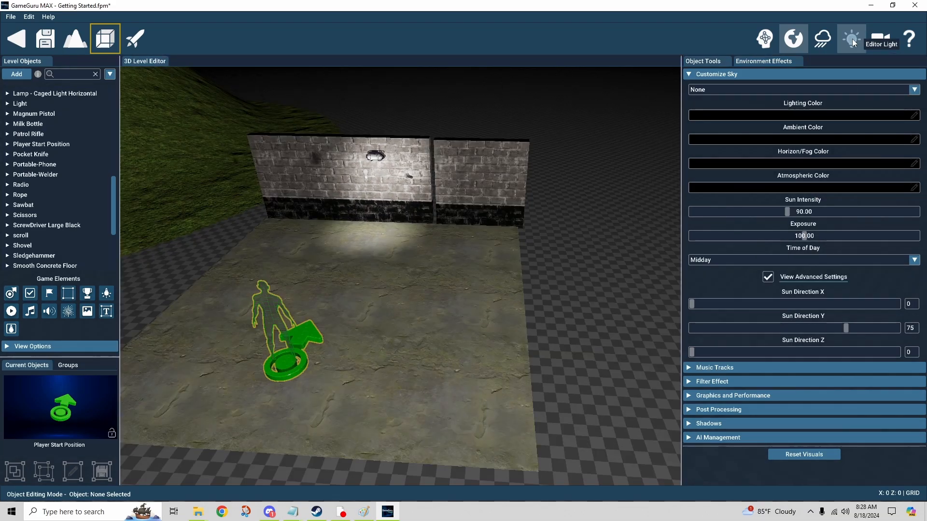
{"action": "left_click", "coordinate": [853, 39]}
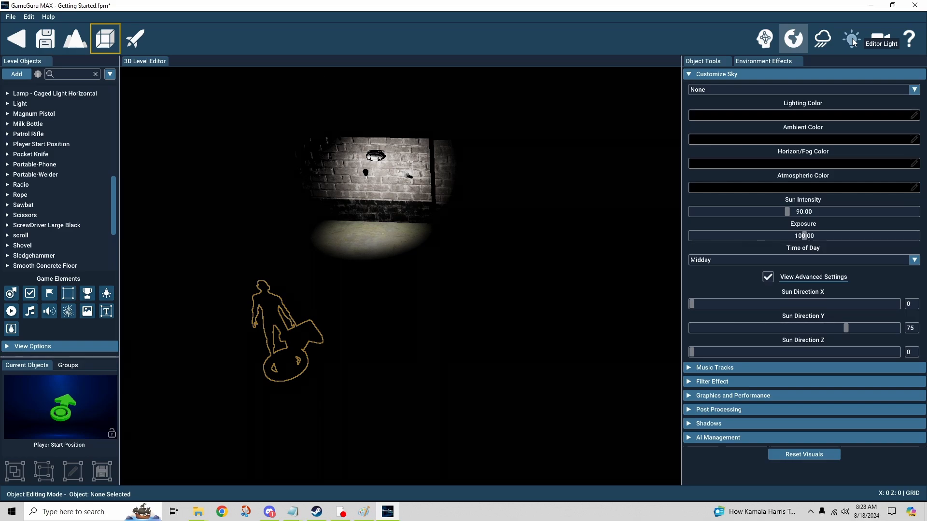
{"action": "left_click", "coordinate": [853, 39]}
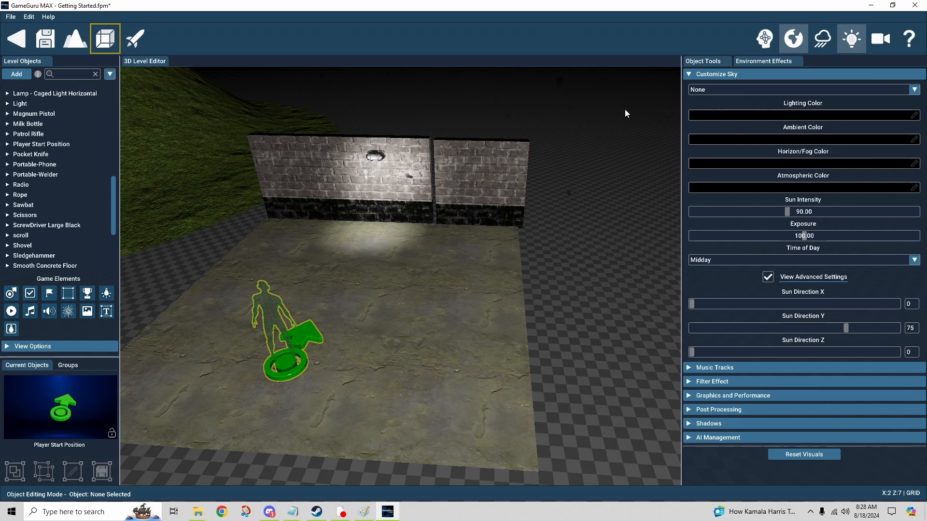
{"action": "left_click", "coordinate": [855, 43]}
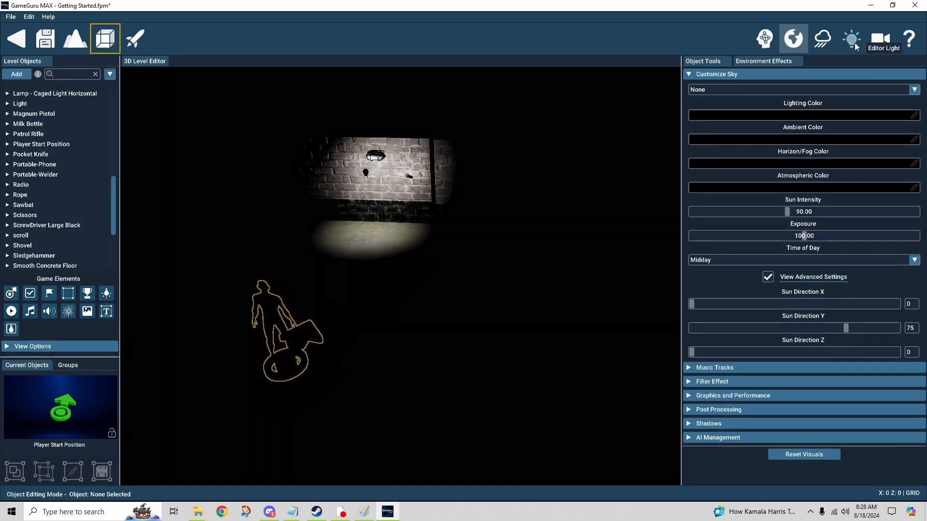
- Set the sky's Lighting Color to the light grey #B9ACAC and look over the lit scene
{"action": "left_click", "coordinate": [732, 118]}
{"action": "left_click", "coordinate": [741, 147]}
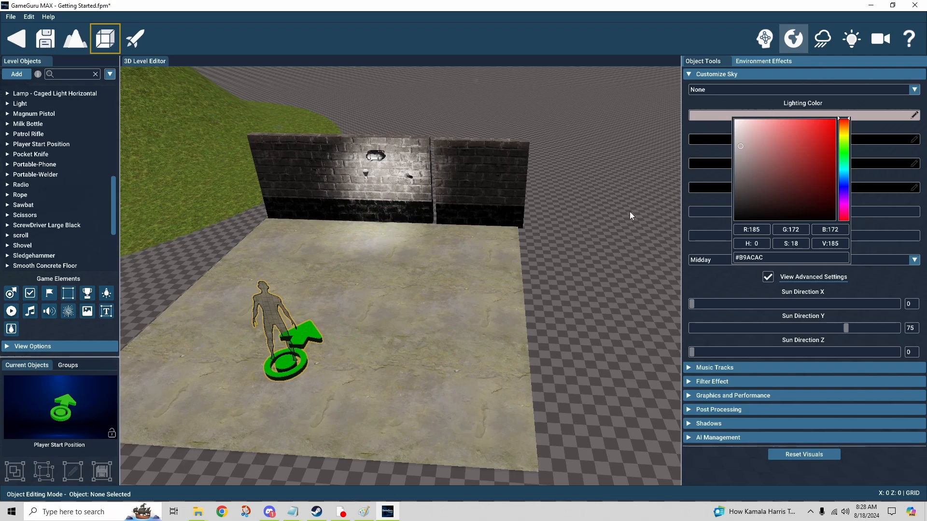
{"action": "right_click_drag", "start_coordinate": [630, 212], "coordinate": [587, 210]}
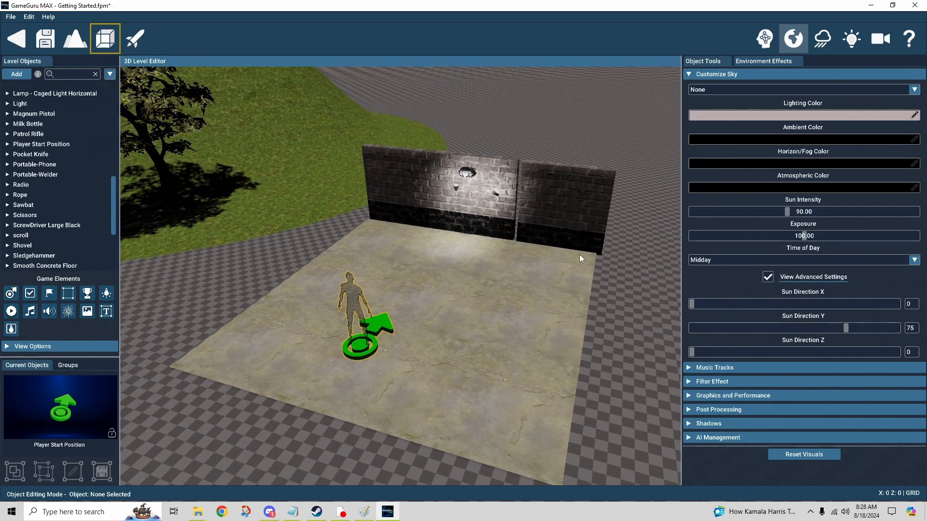
{"action": "key", "text": "w"}
{"action": "right_click_drag", "start_coordinate": [579, 253], "coordinate": [614, 251]}
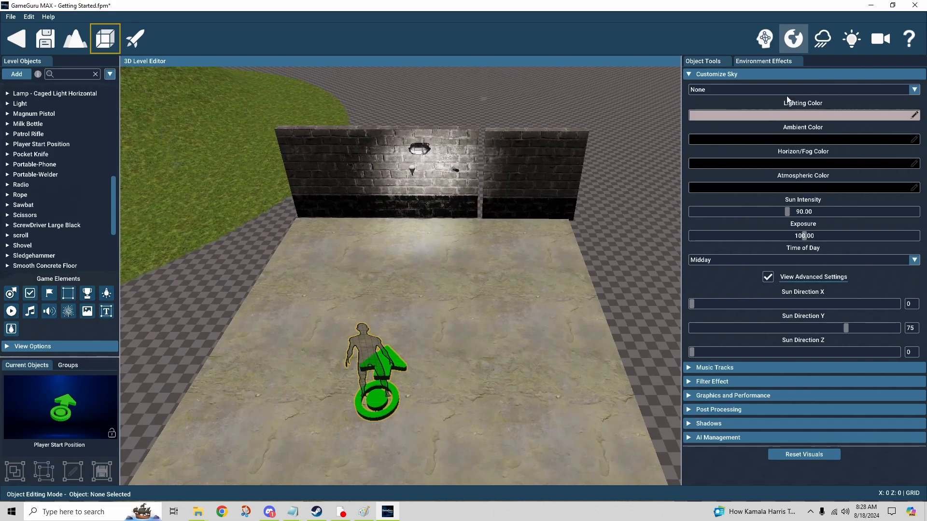
- Switch the camera between the top-down and free perspective views and look around the level
{"action": "left_click", "coordinate": [876, 41]}
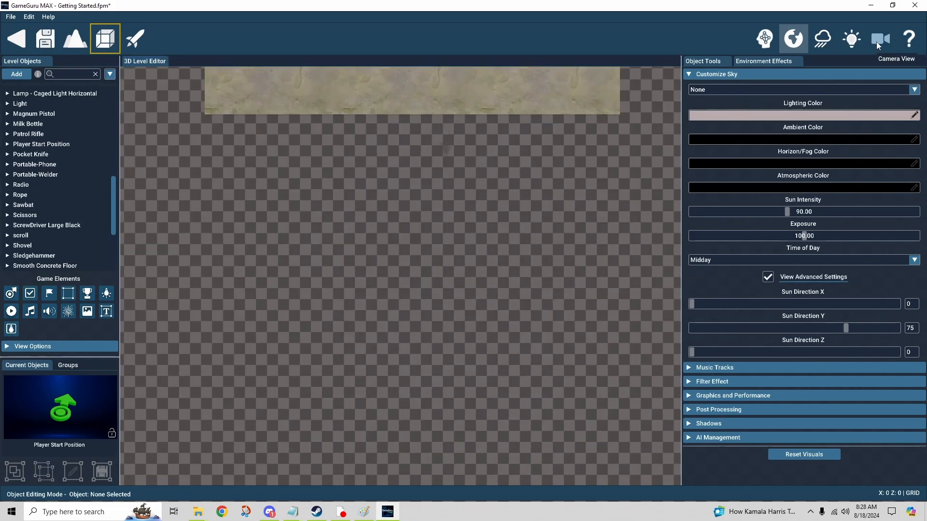
{"action": "left_click", "coordinate": [877, 41]}
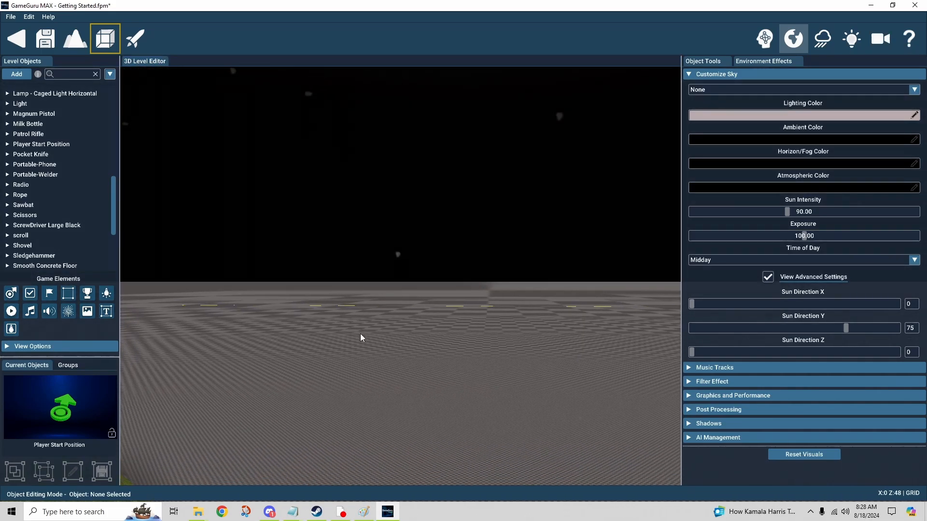
{"action": "left_click", "coordinate": [873, 43]}
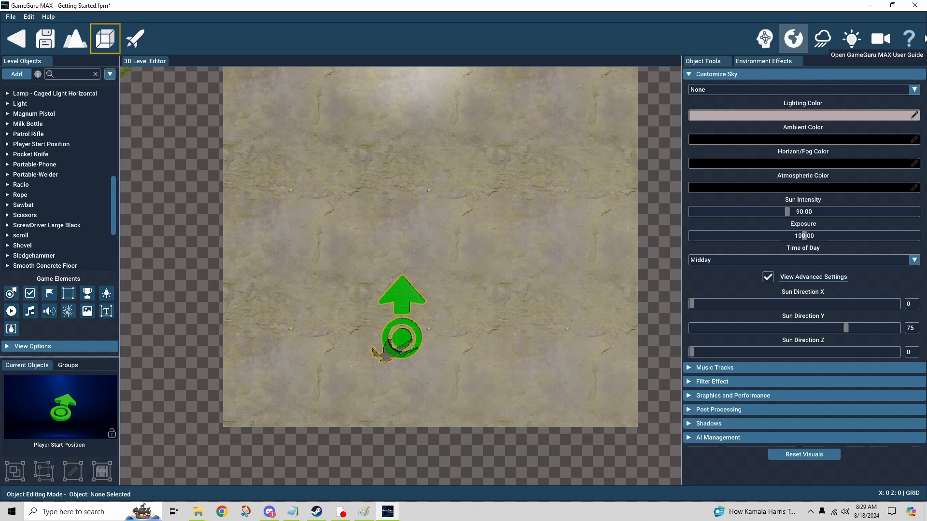
{"action": "right_click_drag", "start_coordinate": [577, 255], "coordinate": [576, 256]}
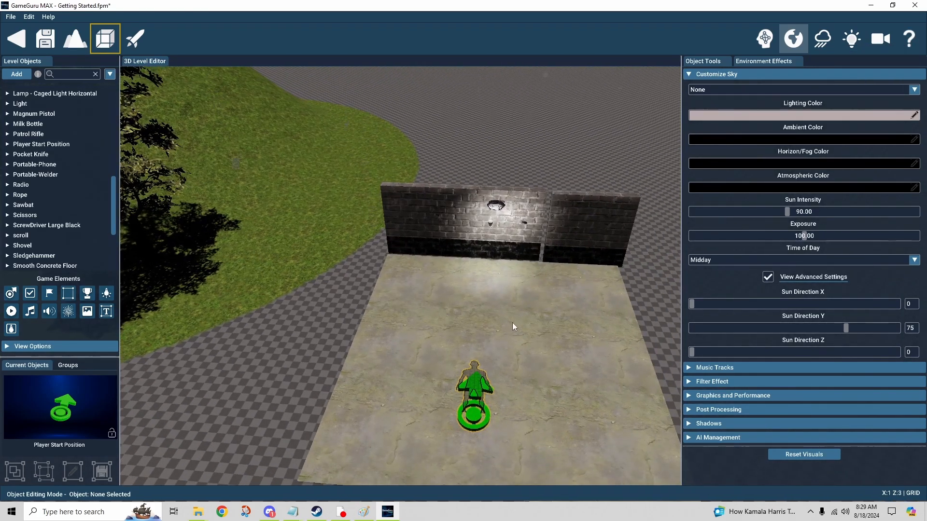
{"action": "key", "text": "d"}
{"action": "right_click_drag", "start_coordinate": [509, 324], "coordinate": [482, 335]}
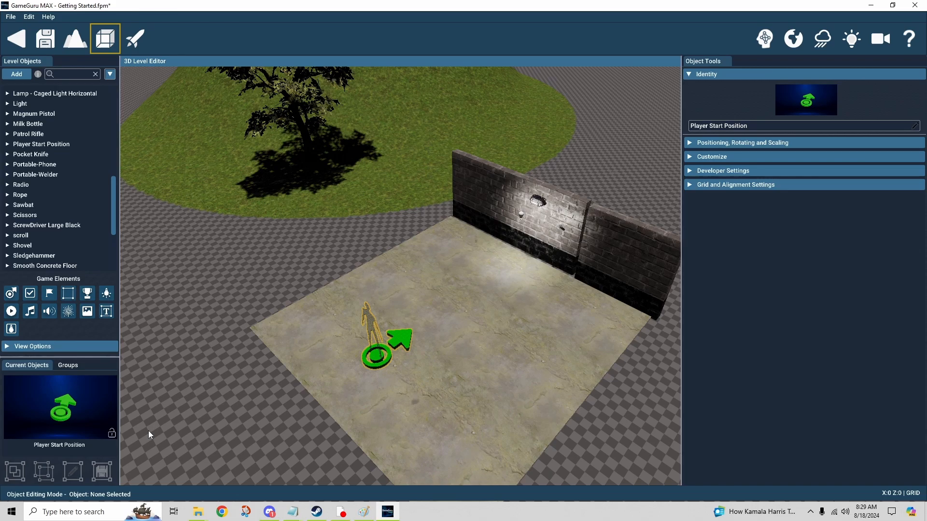
- Delete both brick walls along with the caged lamp and light mounted on them
{"action": "right_click_drag", "start_coordinate": [158, 435], "coordinate": [169, 435]}
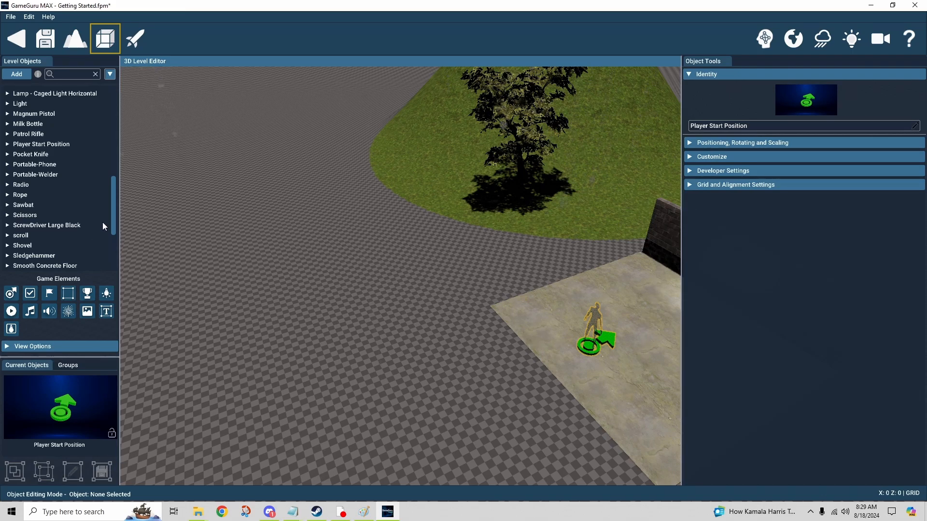
{"action": "right_click_drag", "start_coordinate": [271, 296], "coordinate": [291, 300]}
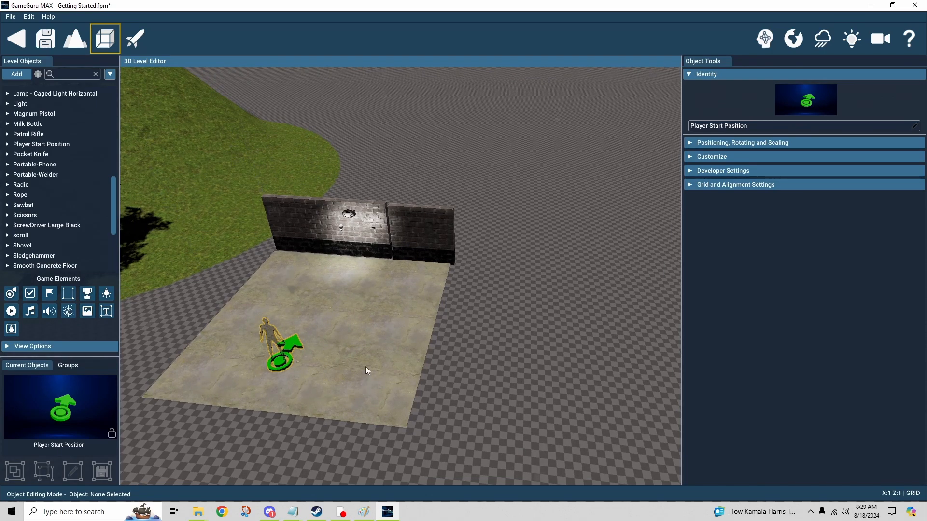
{"action": "right_click_drag", "start_coordinate": [456, 387], "coordinate": [485, 399]}
{"action": "key", "text": "a"}
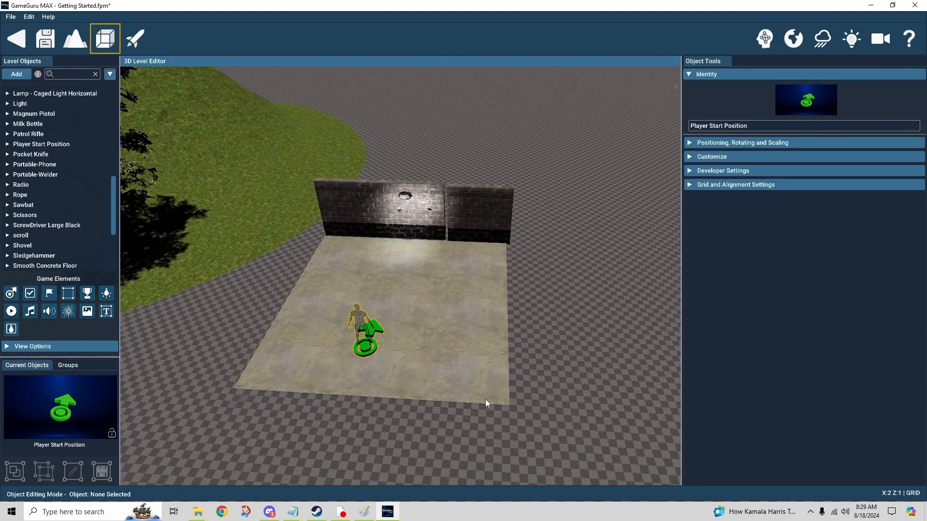
{"action": "left_click", "coordinate": [337, 192]}
{"action": "key", "text": "Delete"}
{"action": "left_click", "coordinate": [389, 209]}
{"action": "key", "text": "Delete"}
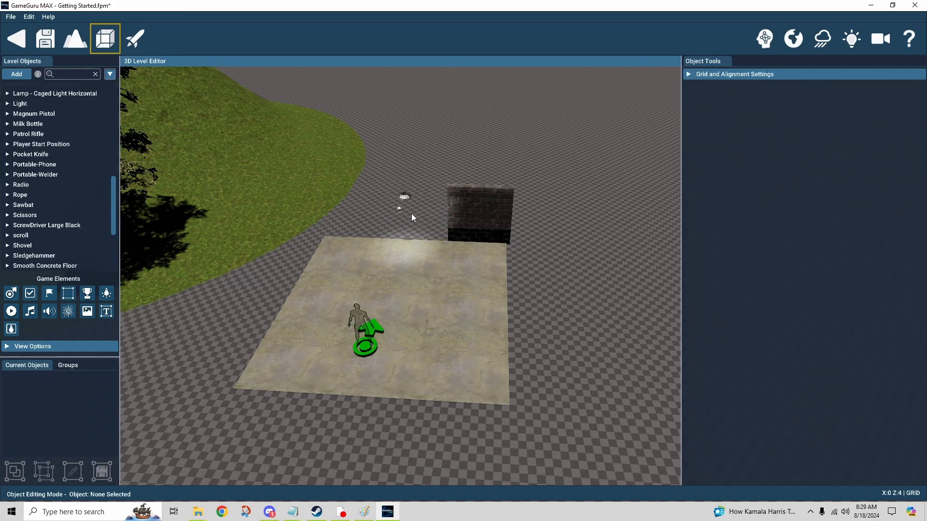
{"action": "left_click", "coordinate": [399, 208]}
{"action": "key", "text": "Delete"}
{"action": "left_click", "coordinate": [465, 213]}
{"action": "key", "text": "Delete"}
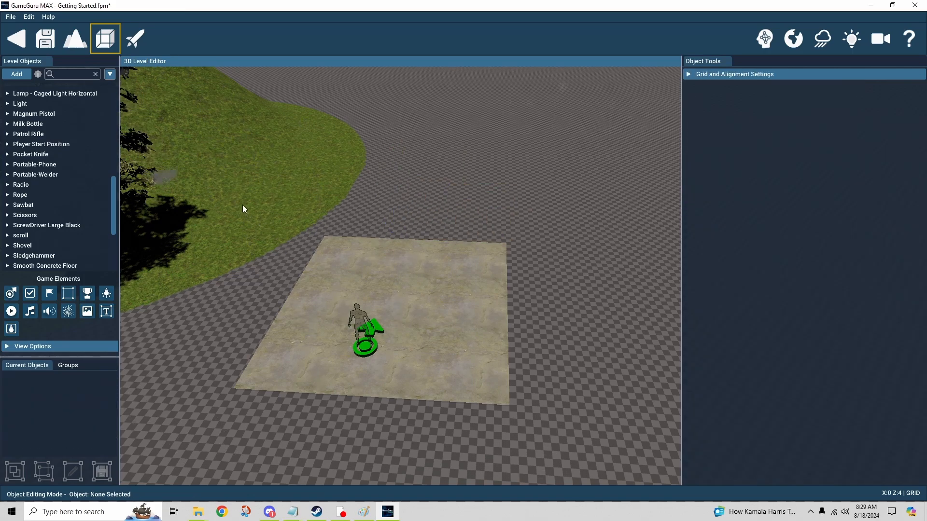
- Move the player start position off the floor onto the grass and group all the Smooth Concrete Floor tiles
{"action": "left_click", "coordinate": [363, 326]}
{"action": "mouse_move", "coordinate": [363, 326]}
{"action": "left_mouse_down"}
{"action": "mouse_move", "coordinate": [137, 316]}
{"action": "mouse_move", "coordinate": [161, 309]}
{"action": "left_mouse_up"}
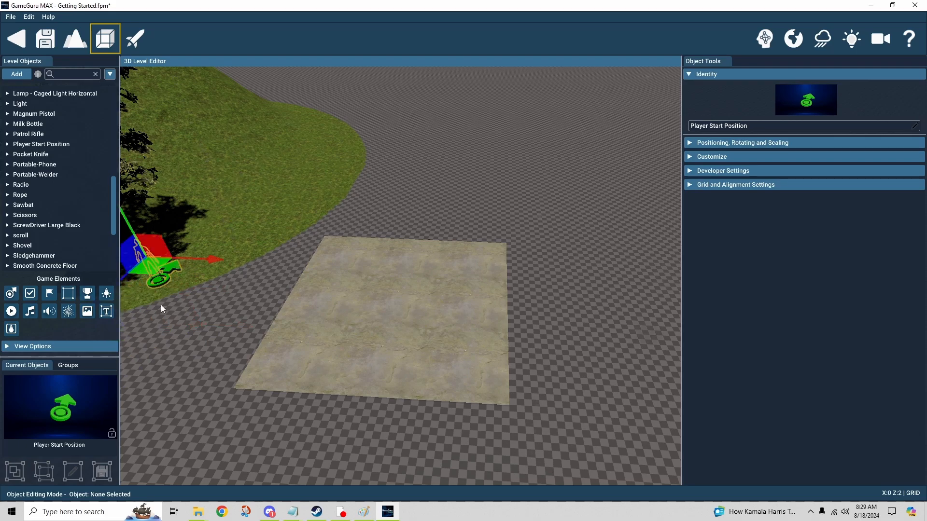
{"action": "left_click_drag", "start_coordinate": [239, 196], "coordinate": [558, 451]}
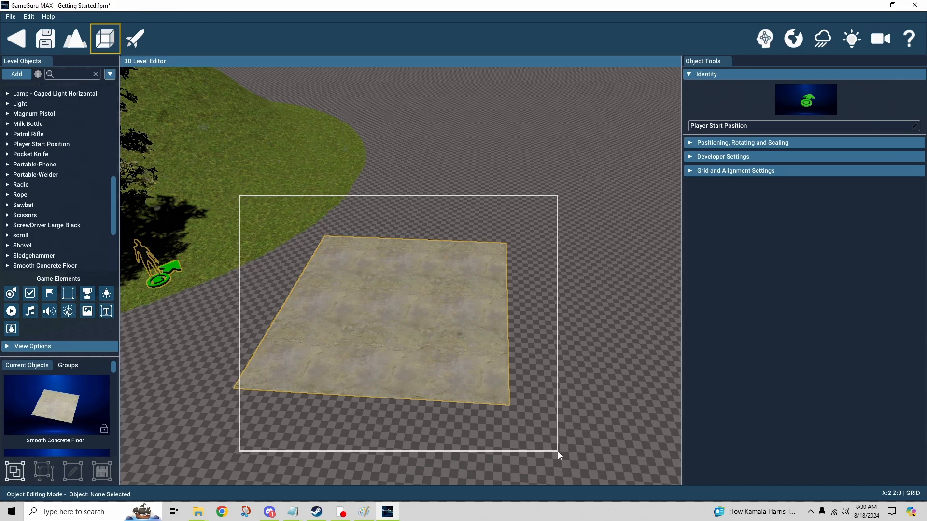
{"action": "left_click_drag", "start_coordinate": [557, 450], "coordinate": [557, 451]}
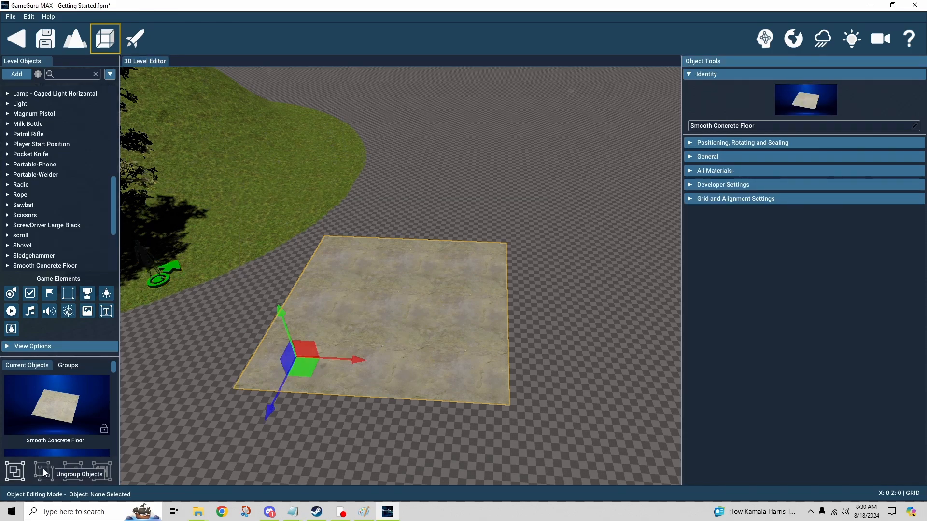
{"action": "left_click", "coordinate": [18, 476]}
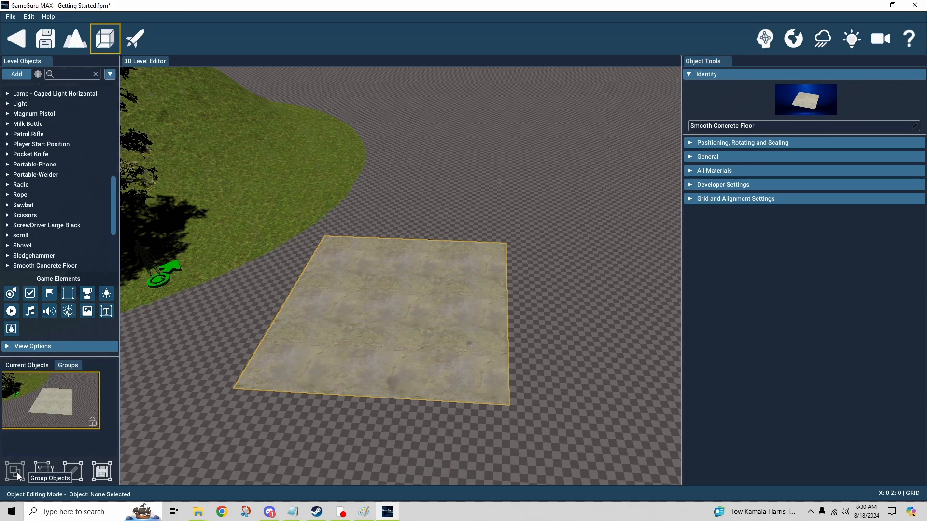
- Place a second copy of the grouped concrete floor next to the original, leaving a narrow gap
{"action": "left_click_drag", "start_coordinate": [36, 423], "coordinate": [570, 370]}
{"action": "key", "text": "s"}
{"action": "key", "text": "d"}
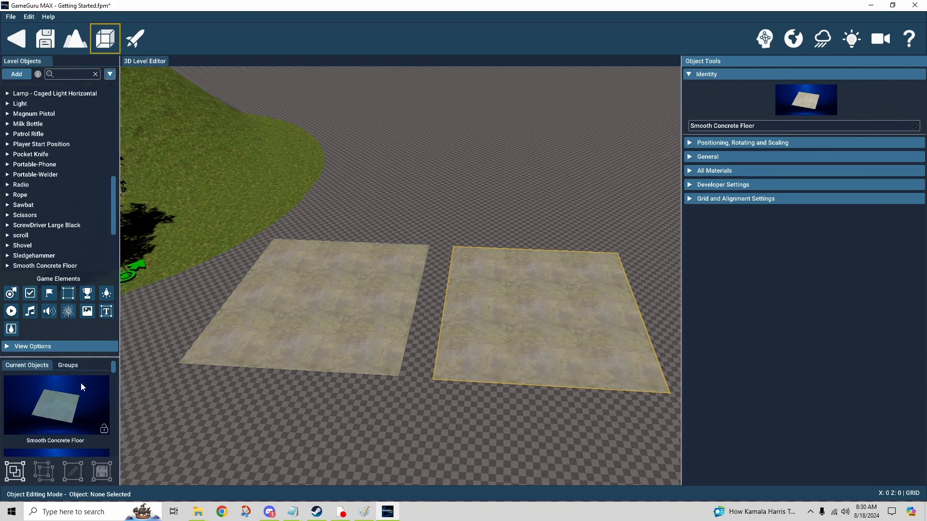
- Start saving the floor group as a smart object and cancel at the naming dialog
{"action": "left_click", "coordinate": [100, 474]}
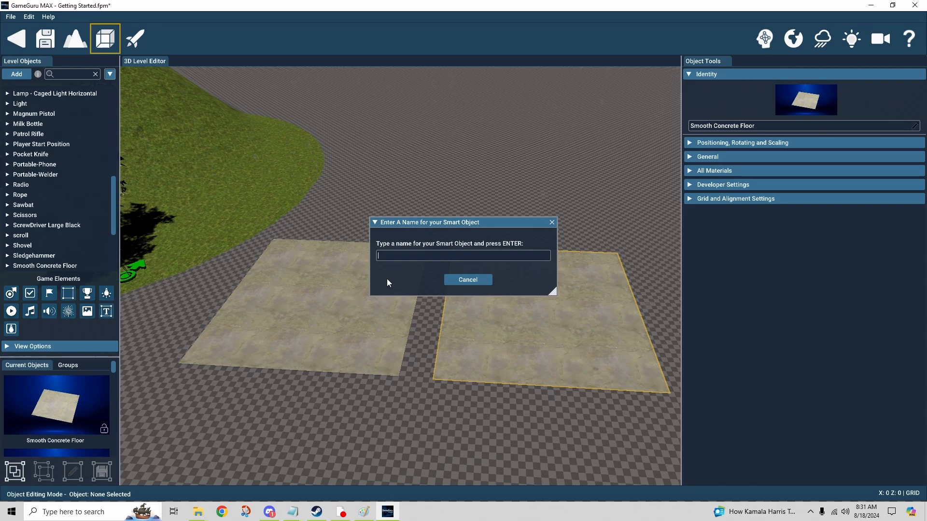
{"action": "left_click", "coordinate": [461, 281]}
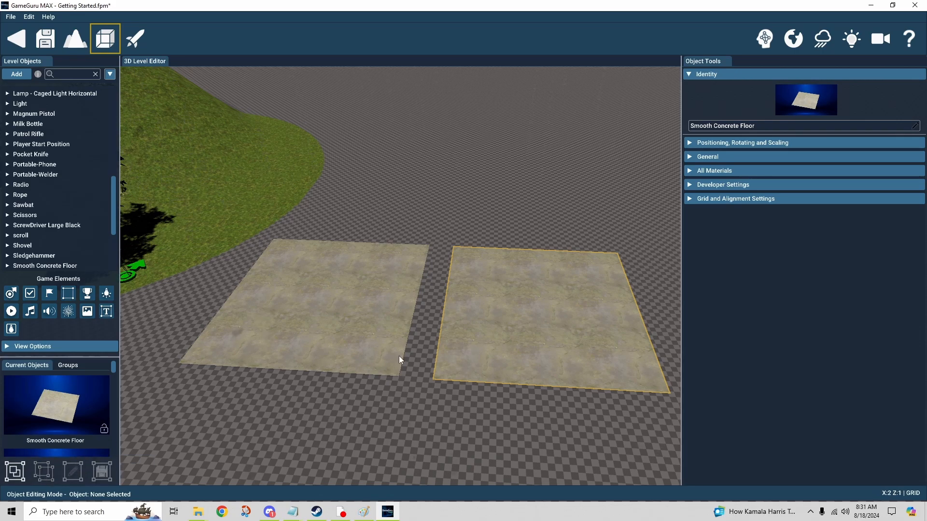
- Ungroup the original concrete floor and select a single tile in its middle
{"action": "left_click", "coordinate": [279, 356]}
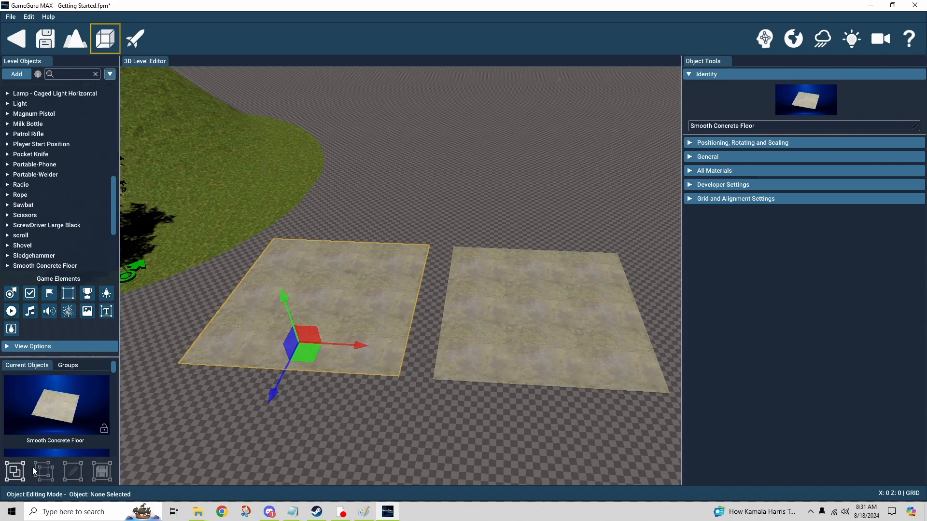
{"action": "left_click", "coordinate": [239, 398]}
{"action": "left_click", "coordinate": [282, 329]}
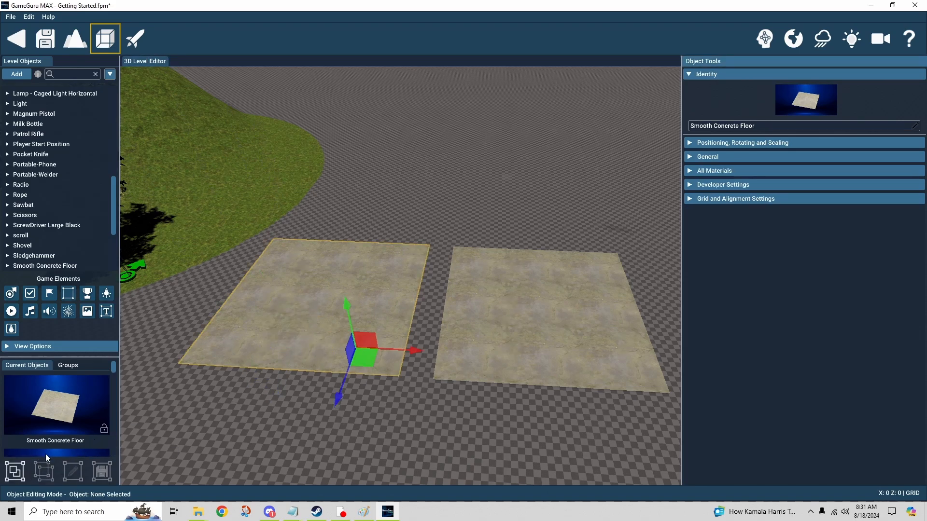
{"action": "left_click", "coordinate": [69, 366]}
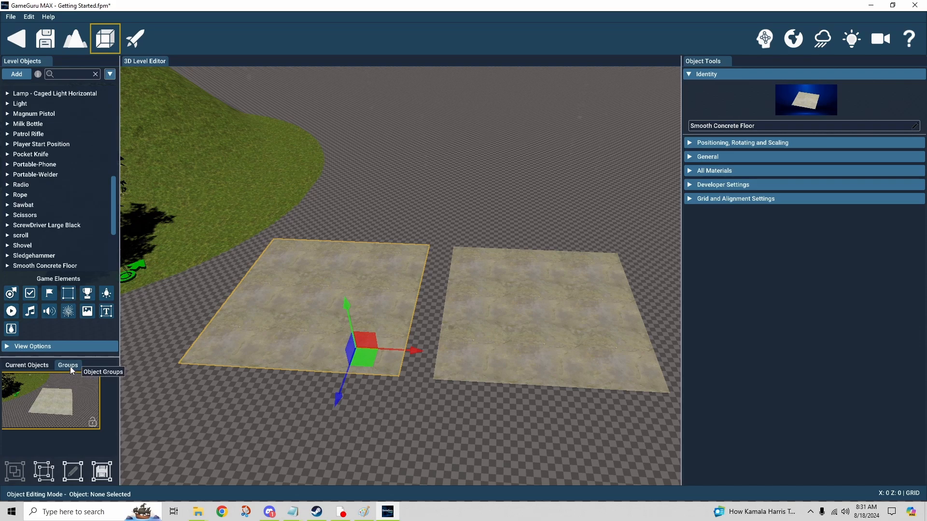
{"action": "left_click", "coordinate": [52, 470]}
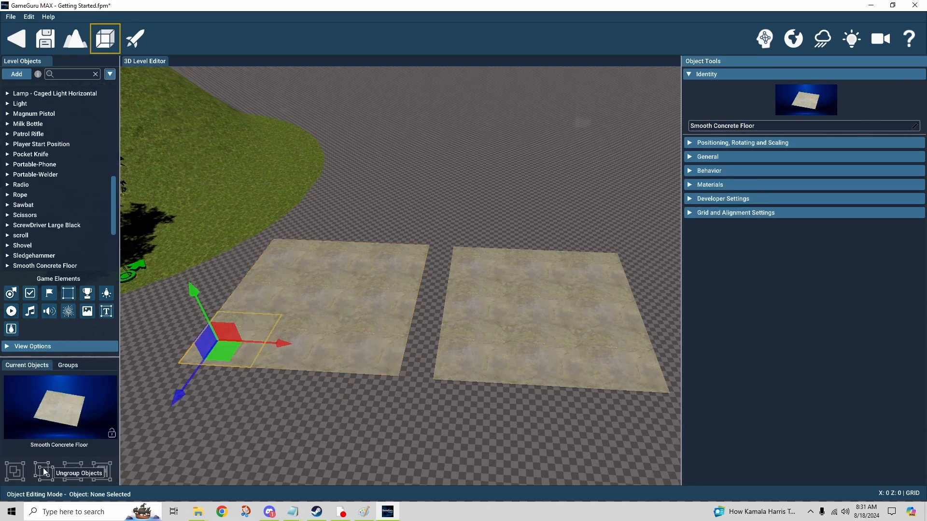
{"action": "left_click", "coordinate": [328, 312]}
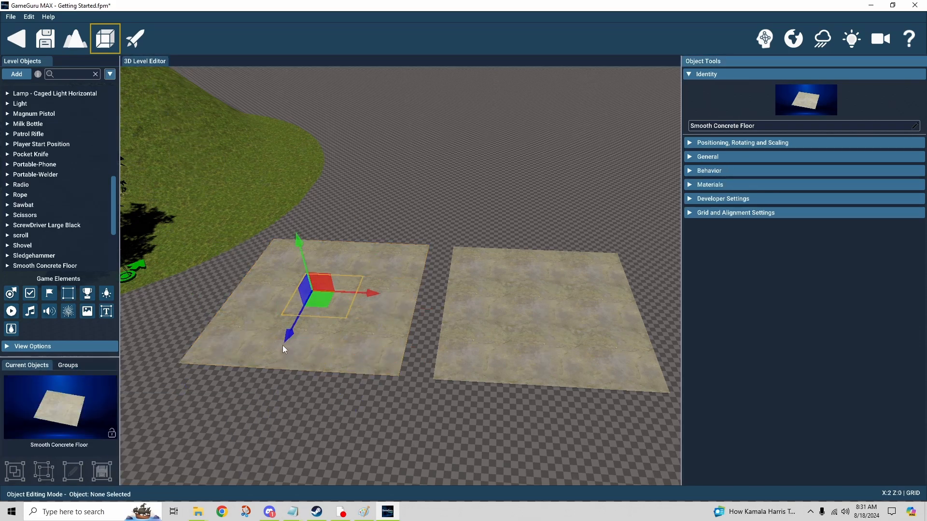